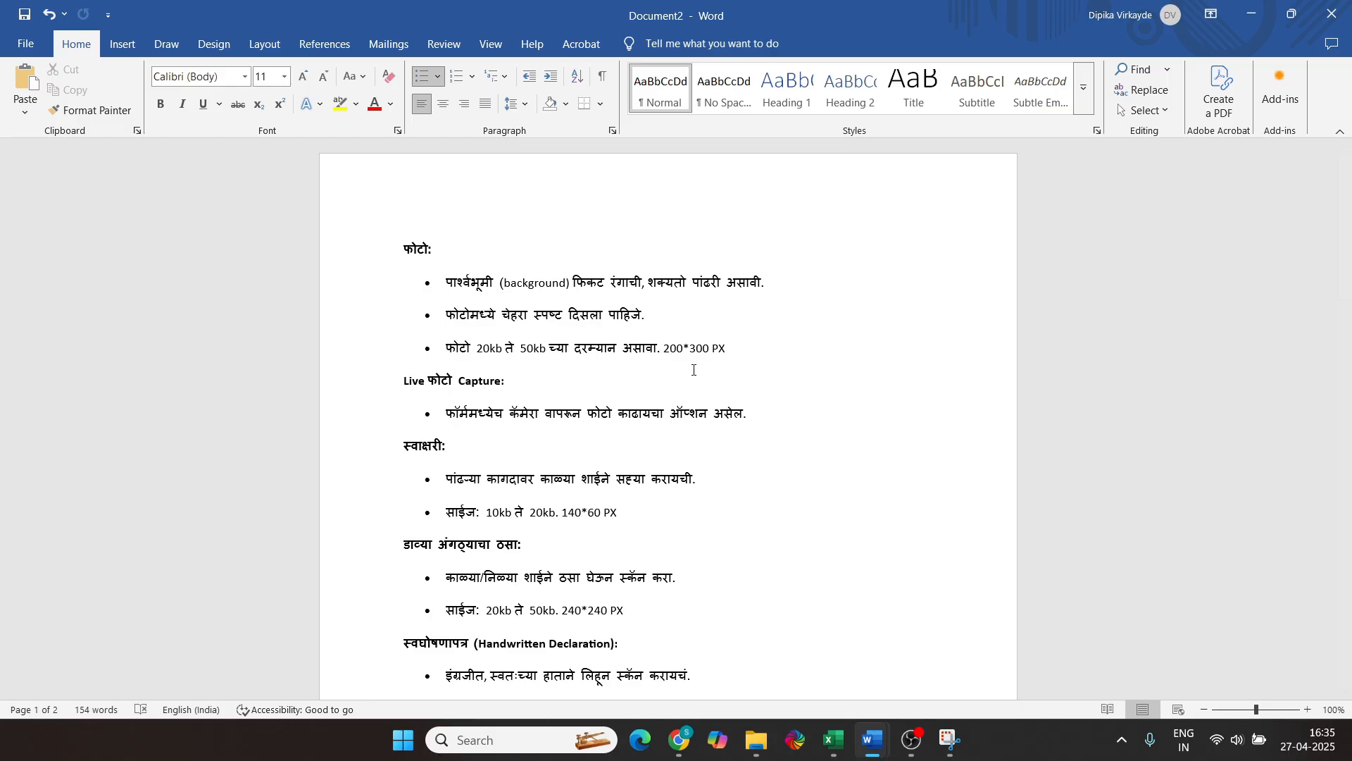
pyautogui.scroll(-2, 551, 300)
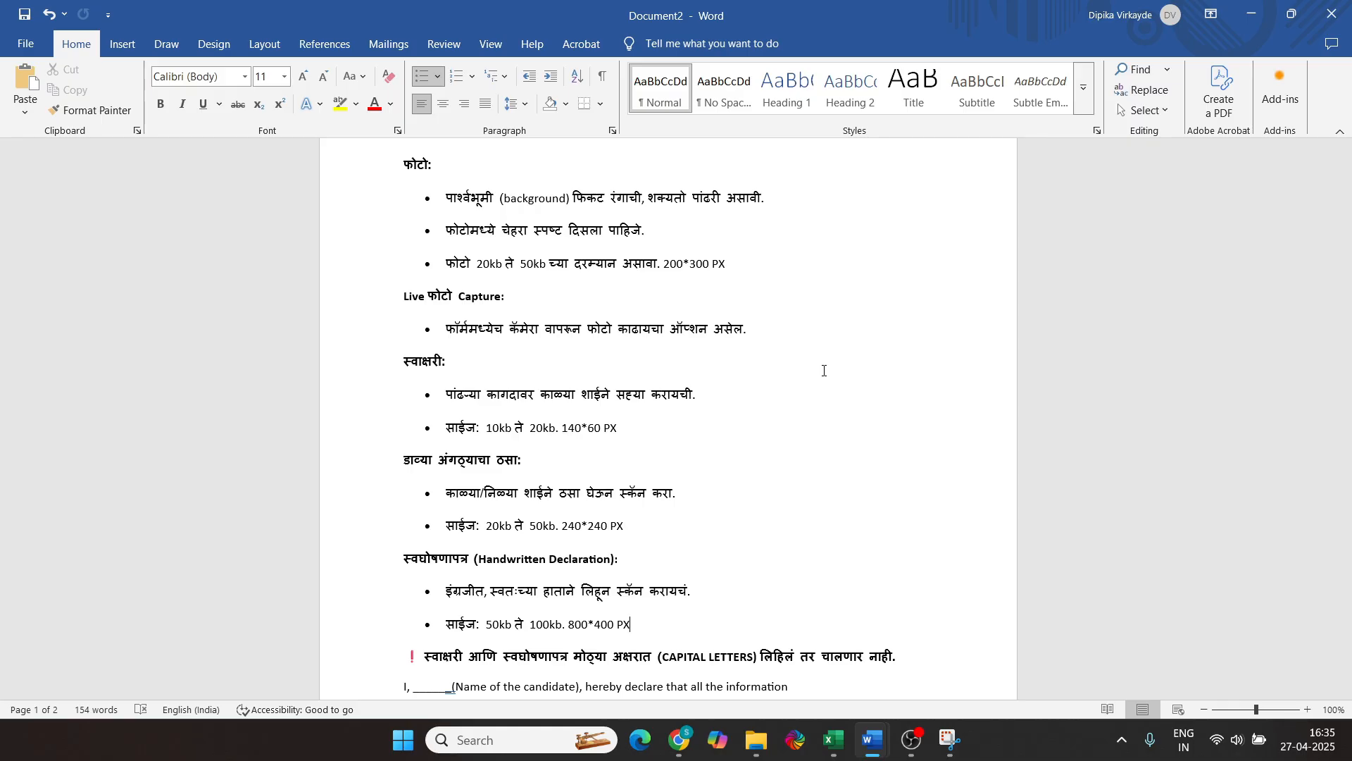
pyautogui.scroll(-1, 824, 371)
pyautogui.scroll(-1, 824, 374)
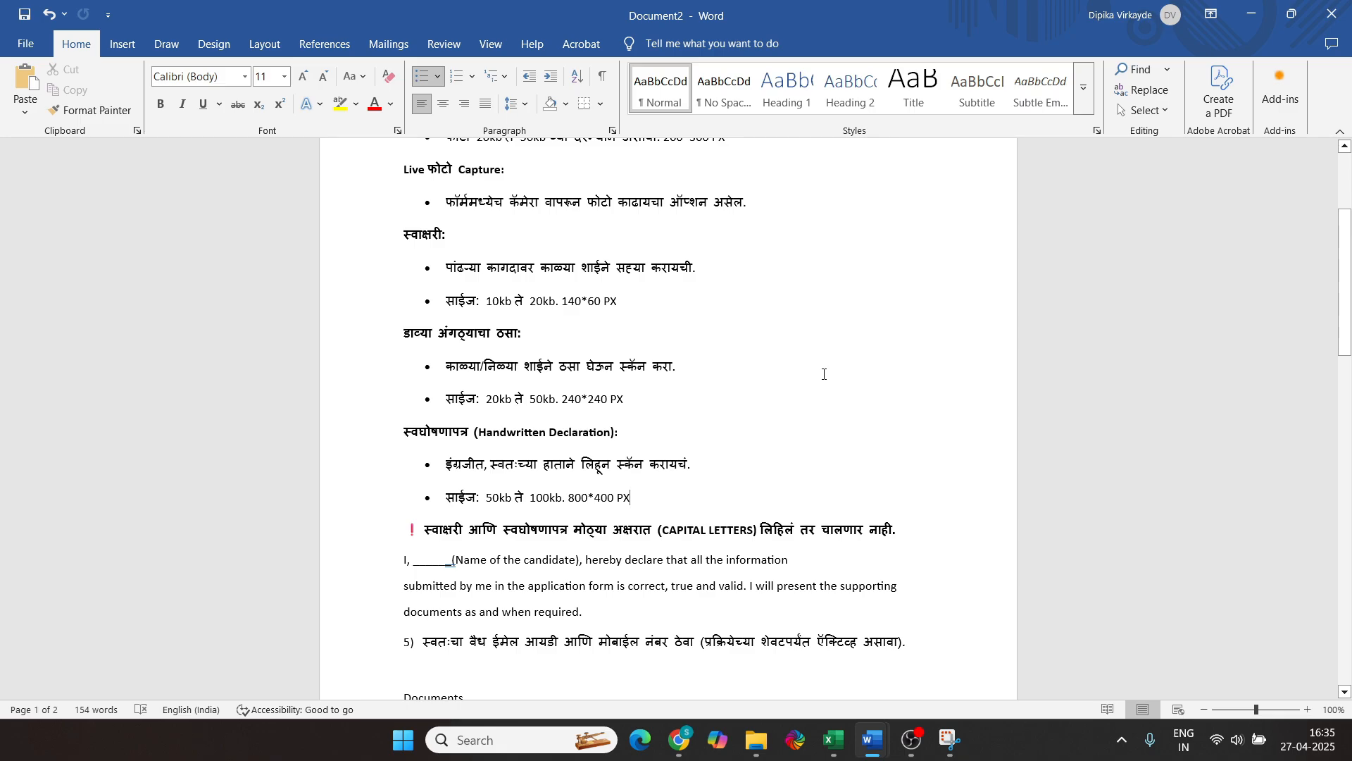
pyautogui.scroll(3, 824, 374)
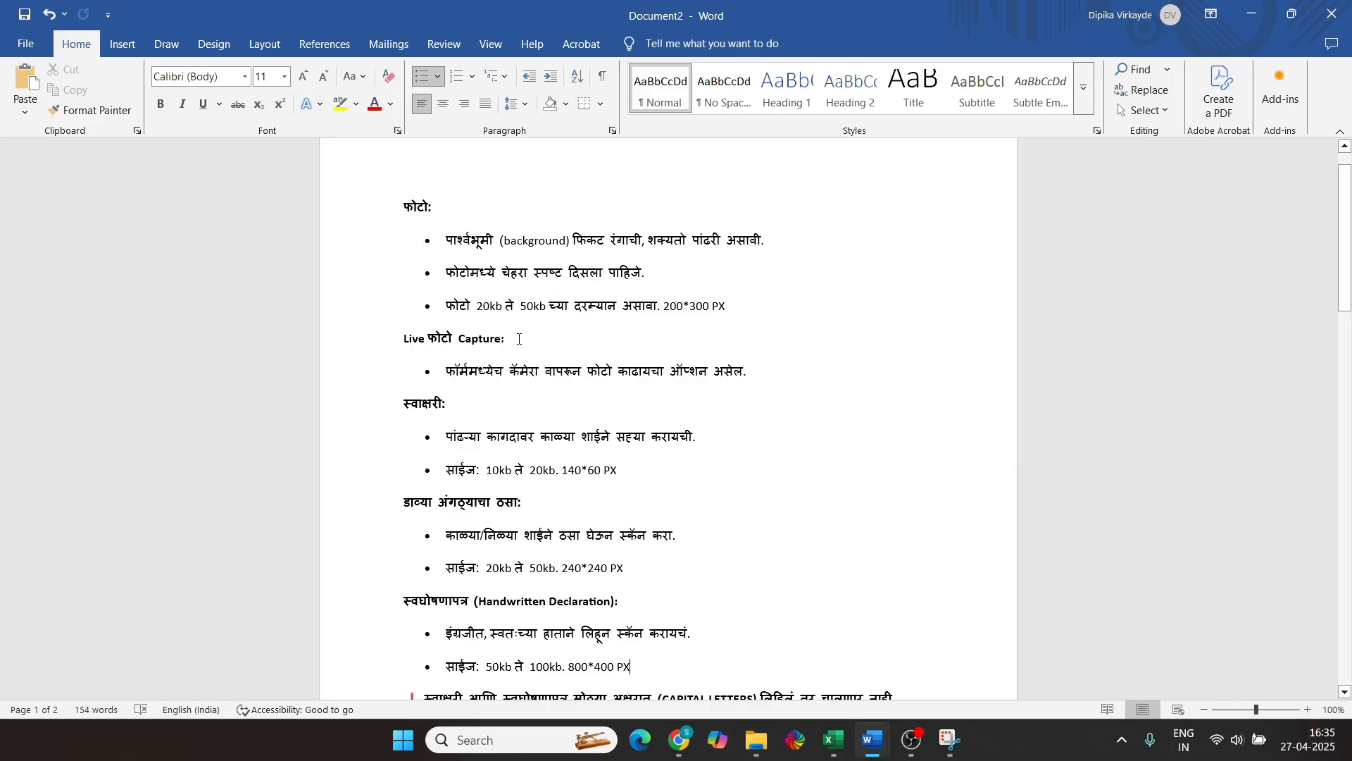
pyautogui.scroll(-3, 519, 339)
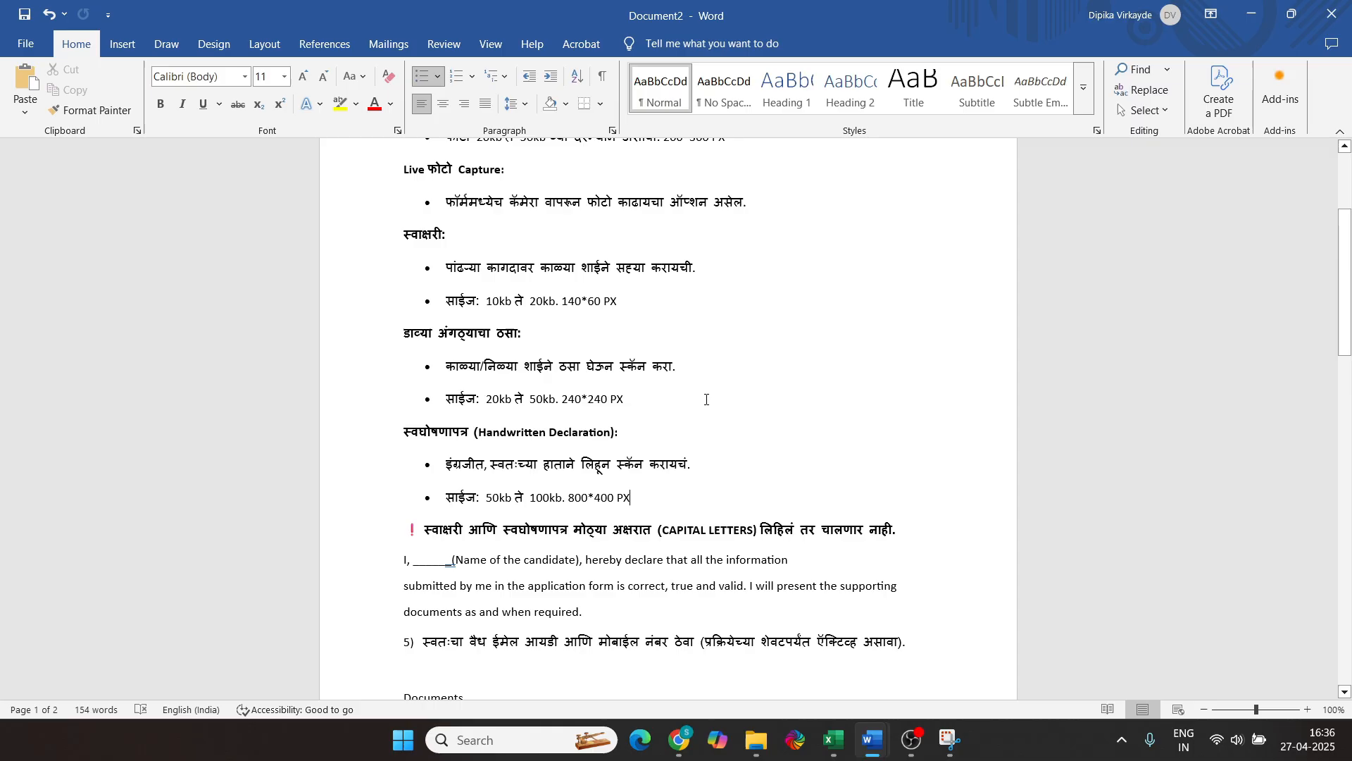
pyautogui.scroll(2, 706, 400)
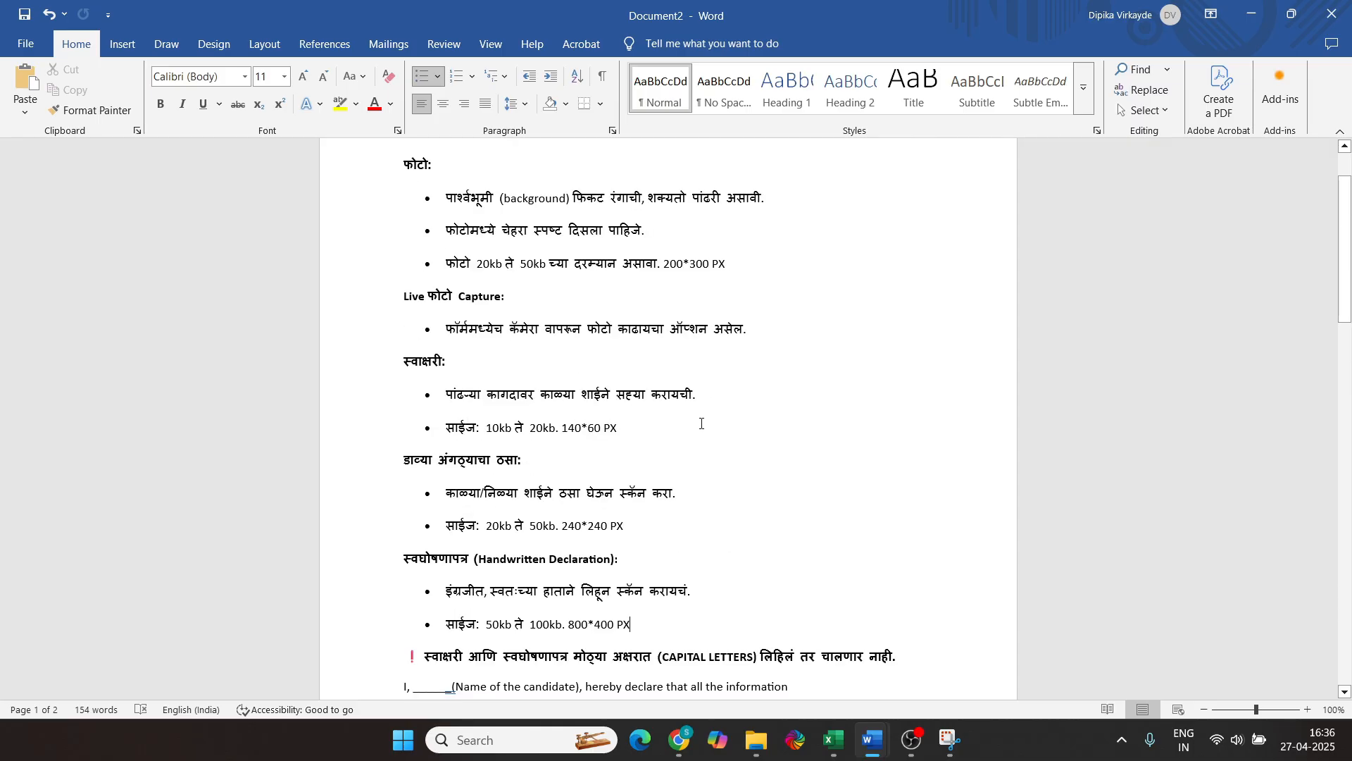
pyautogui.scroll(-2, 702, 423)
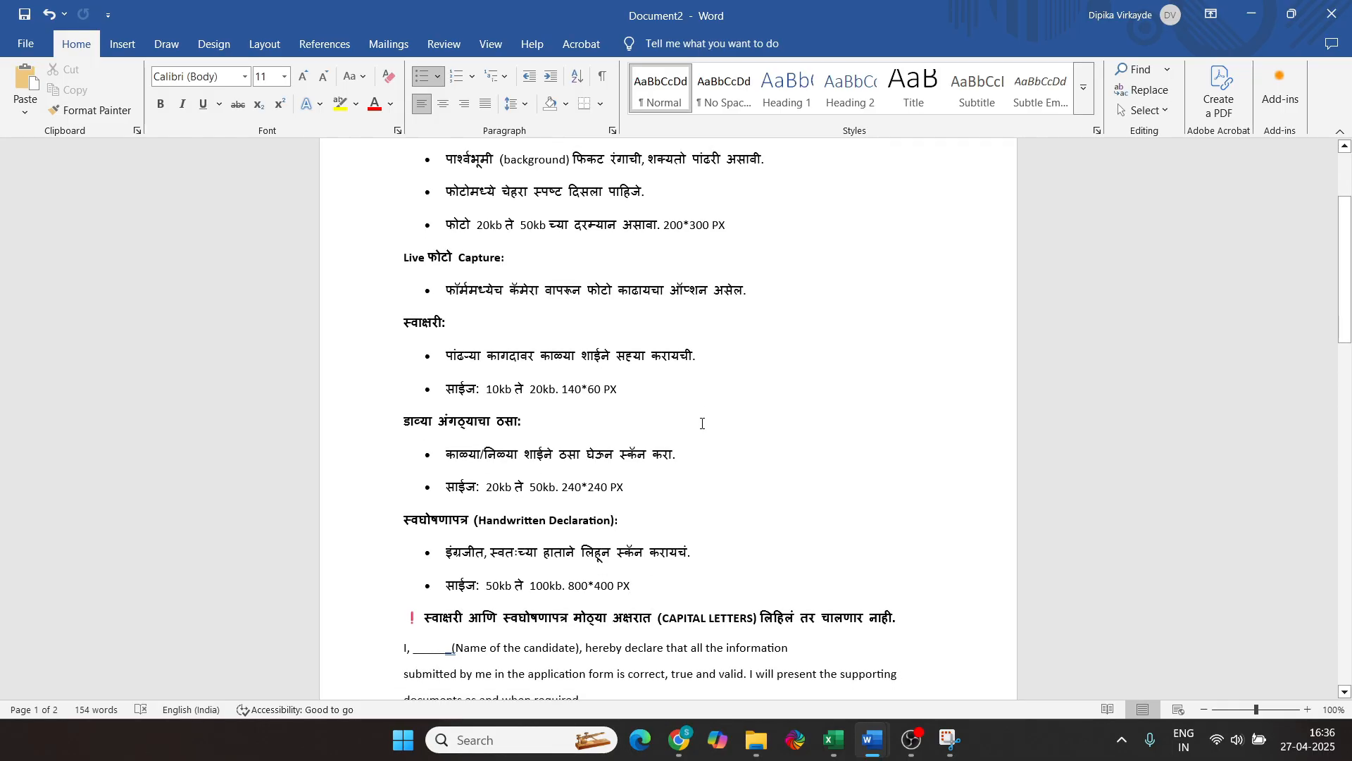
pyautogui.scroll(-1, 703, 387)
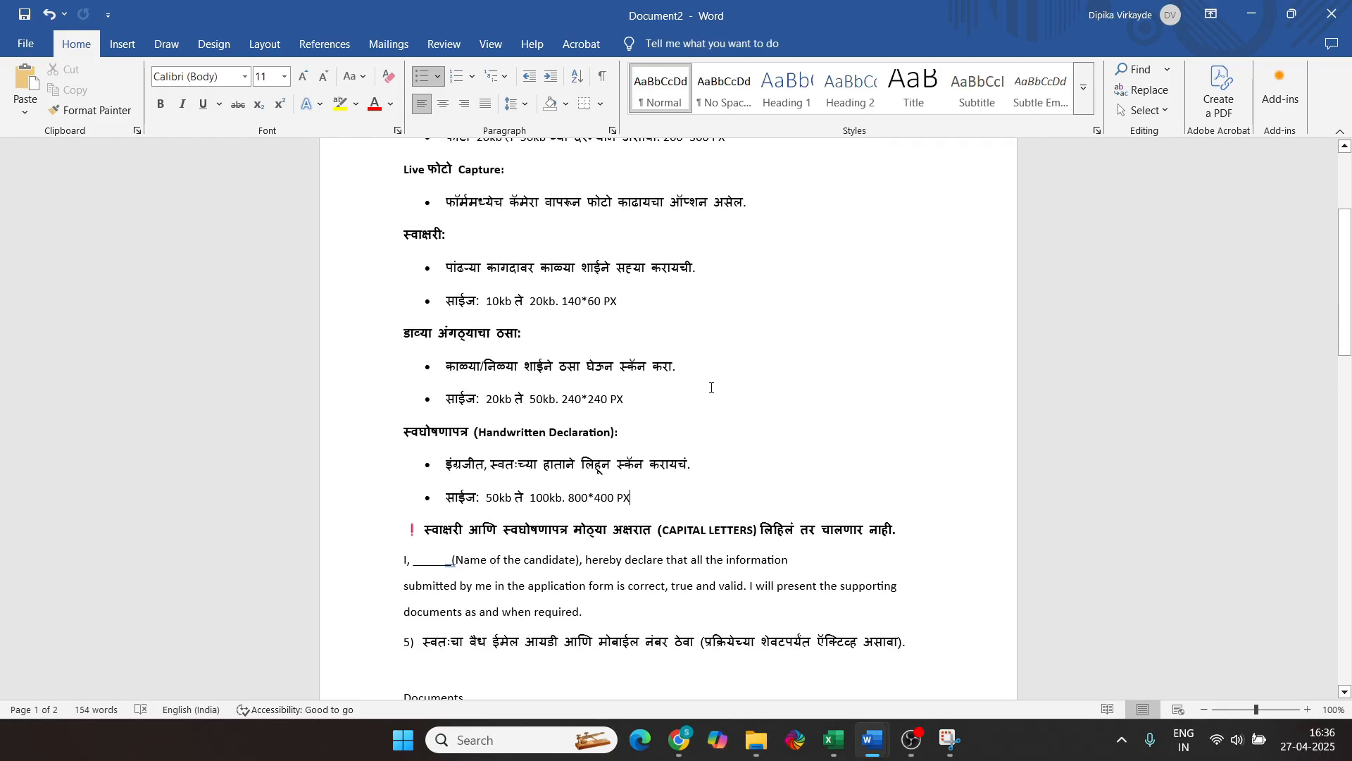
pyautogui.scroll(-3, 711, 388)
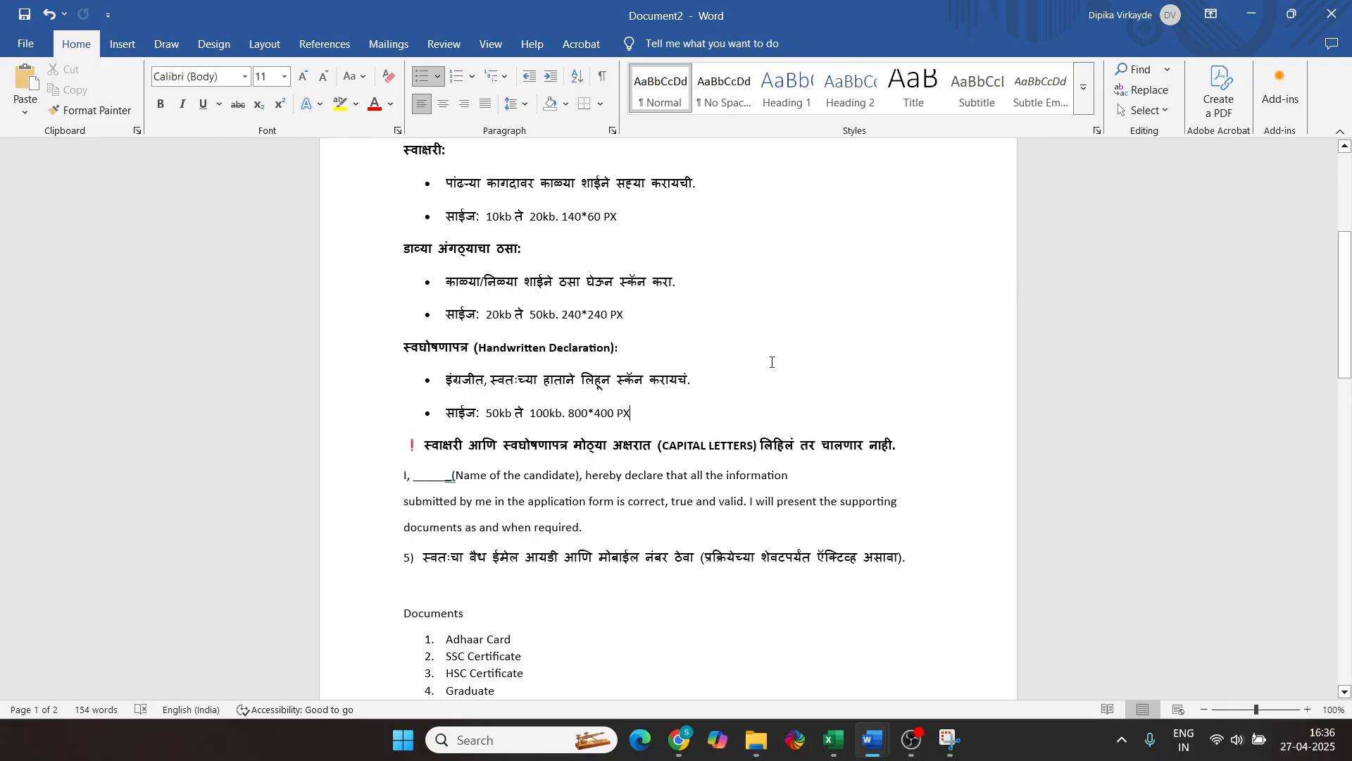
pyautogui.scroll(-3, 772, 362)
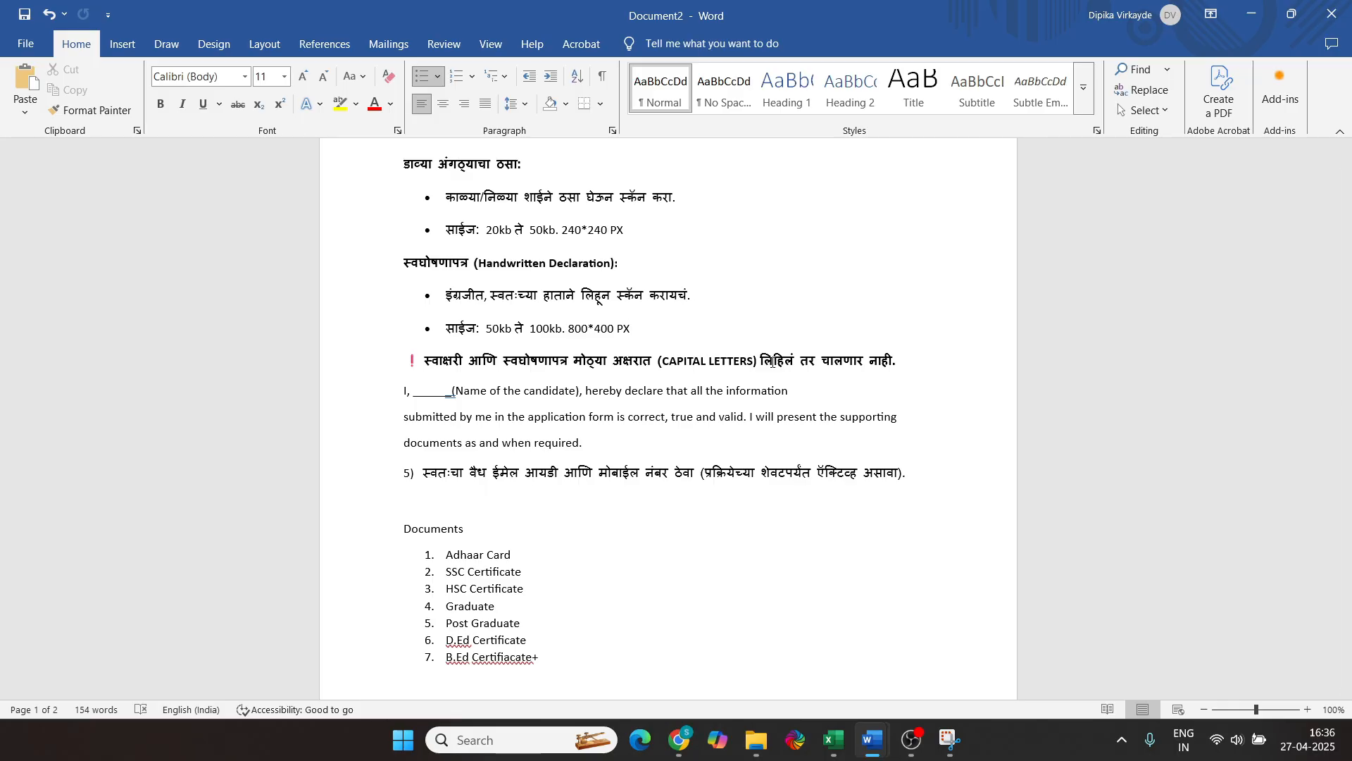
pyautogui.scroll(-2, 494, 307)
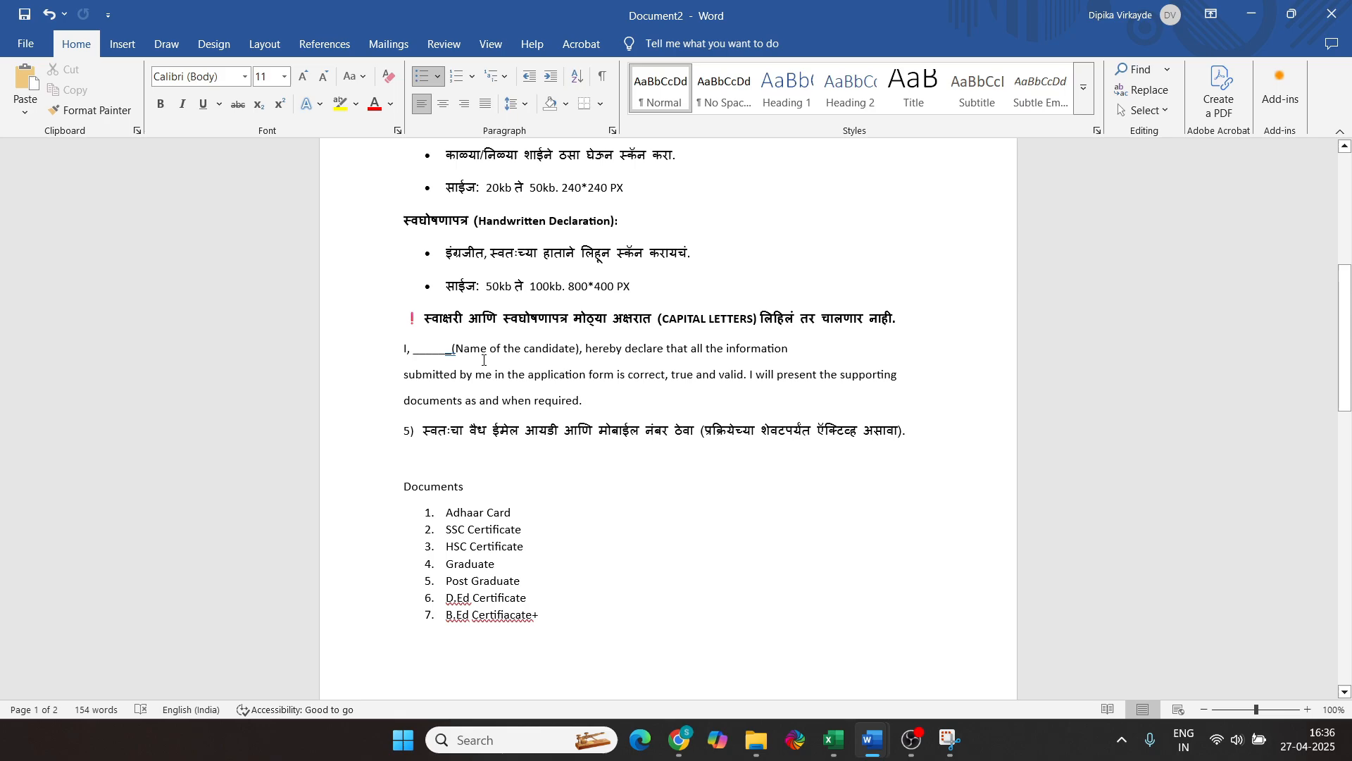
# Review the handwritten declaration paragraph and the rest of the upload requirement notes in Word
pyautogui.moveTo(398, 350); pyautogui.dragTo(588, 403)
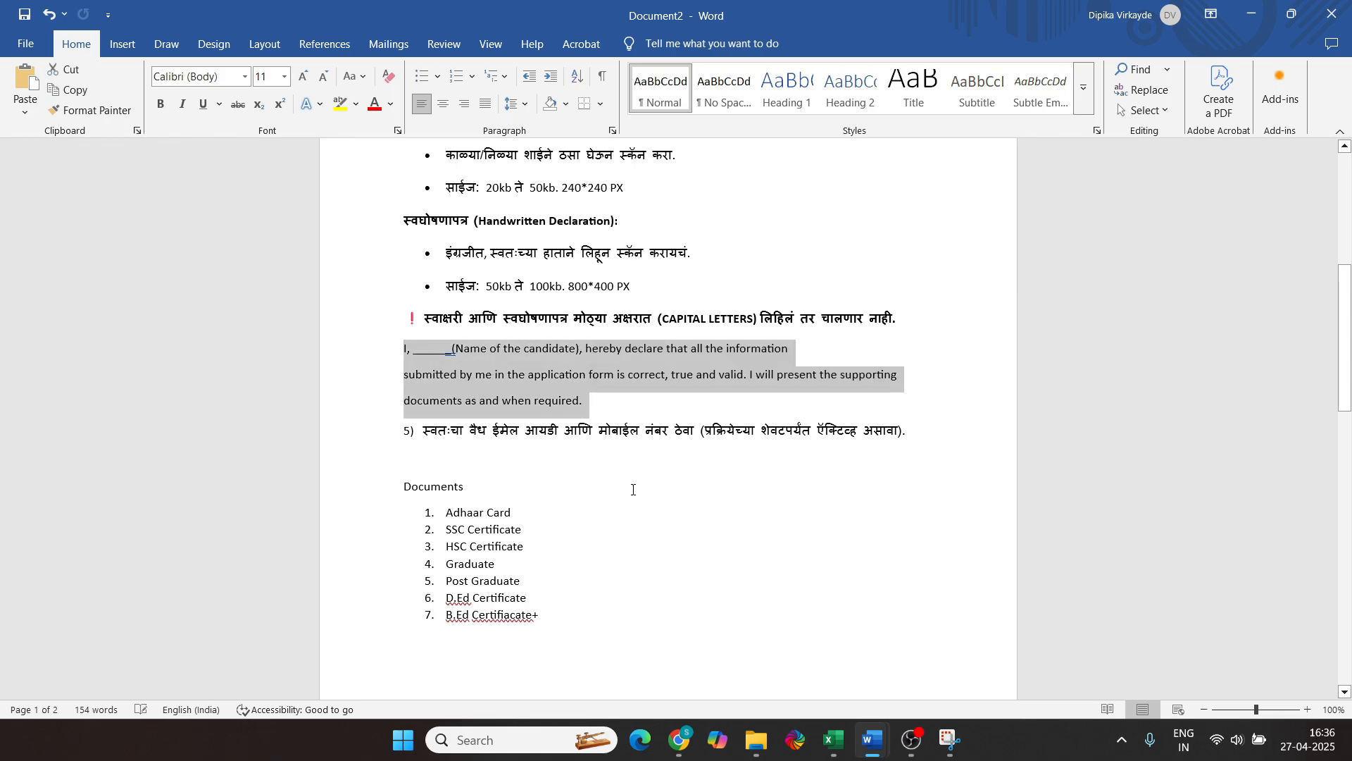
pyautogui.click(669, 471)
pyautogui.scroll(-2, 665, 443)
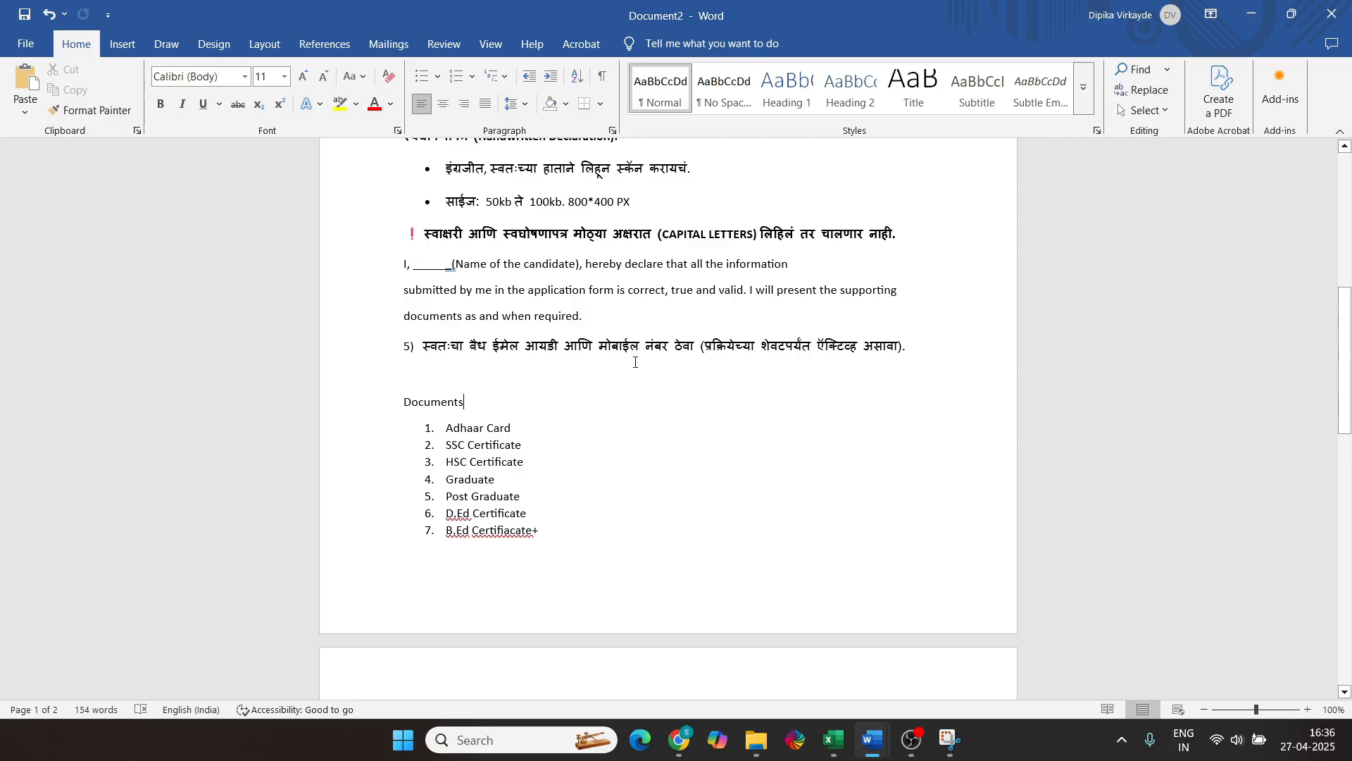
pyautogui.scroll(3, 664, 387)
pyautogui.scroll(7, 665, 388)
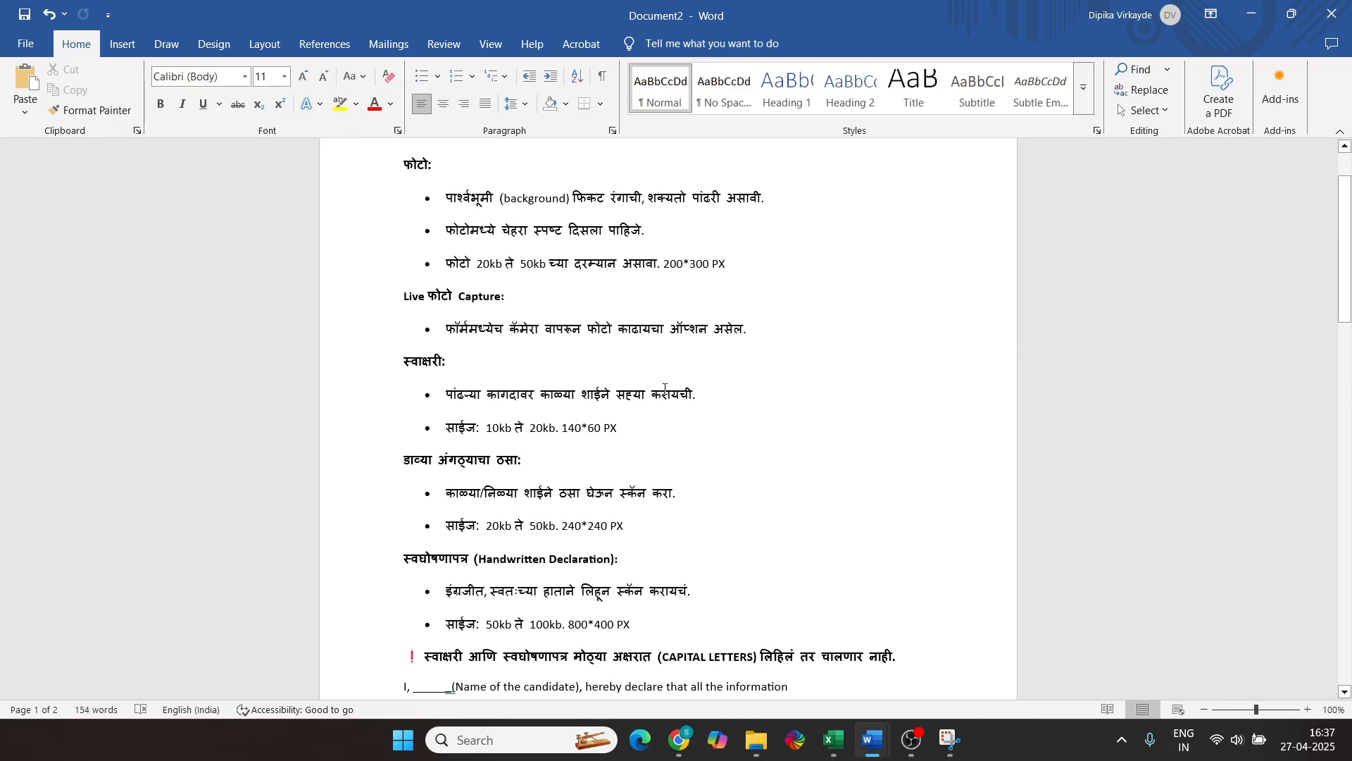
pyautogui.scroll(-11, 665, 388)
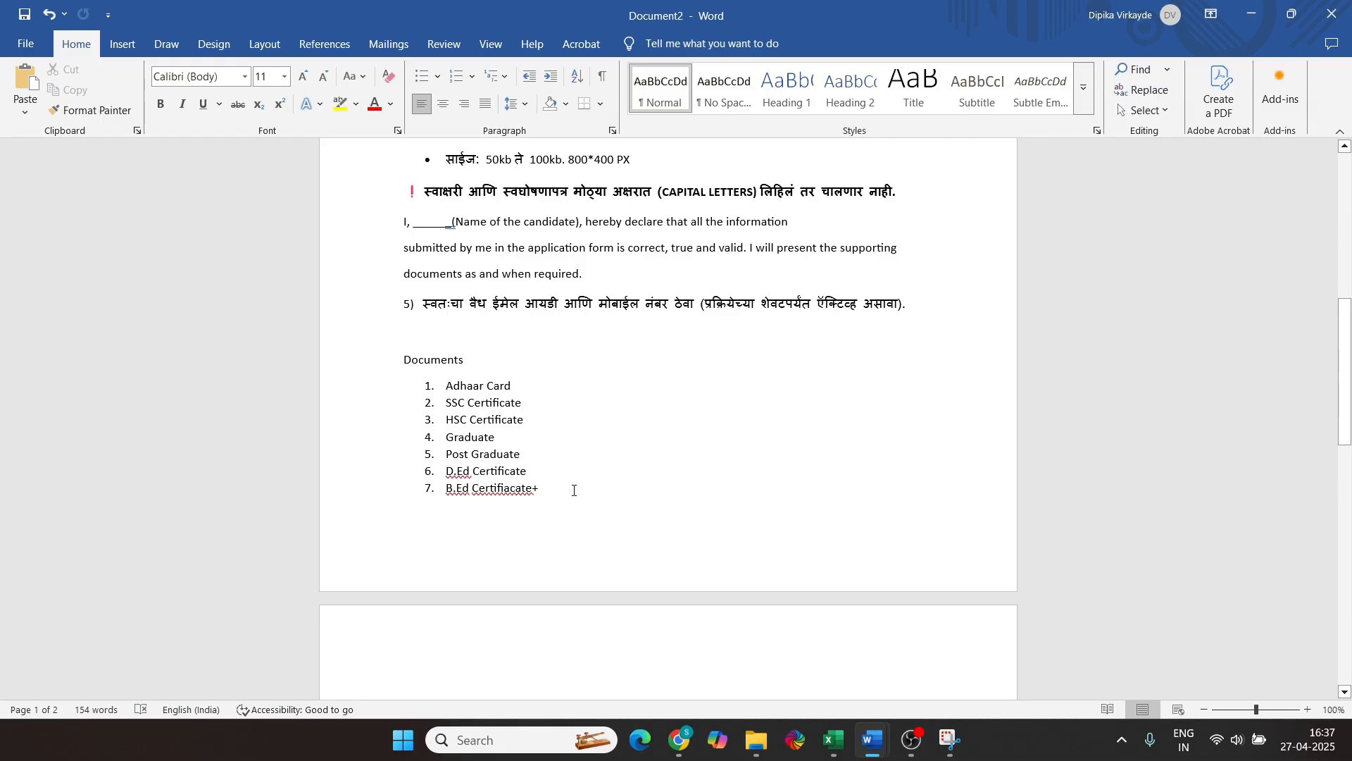
pyautogui.scroll(-2, 576, 486)
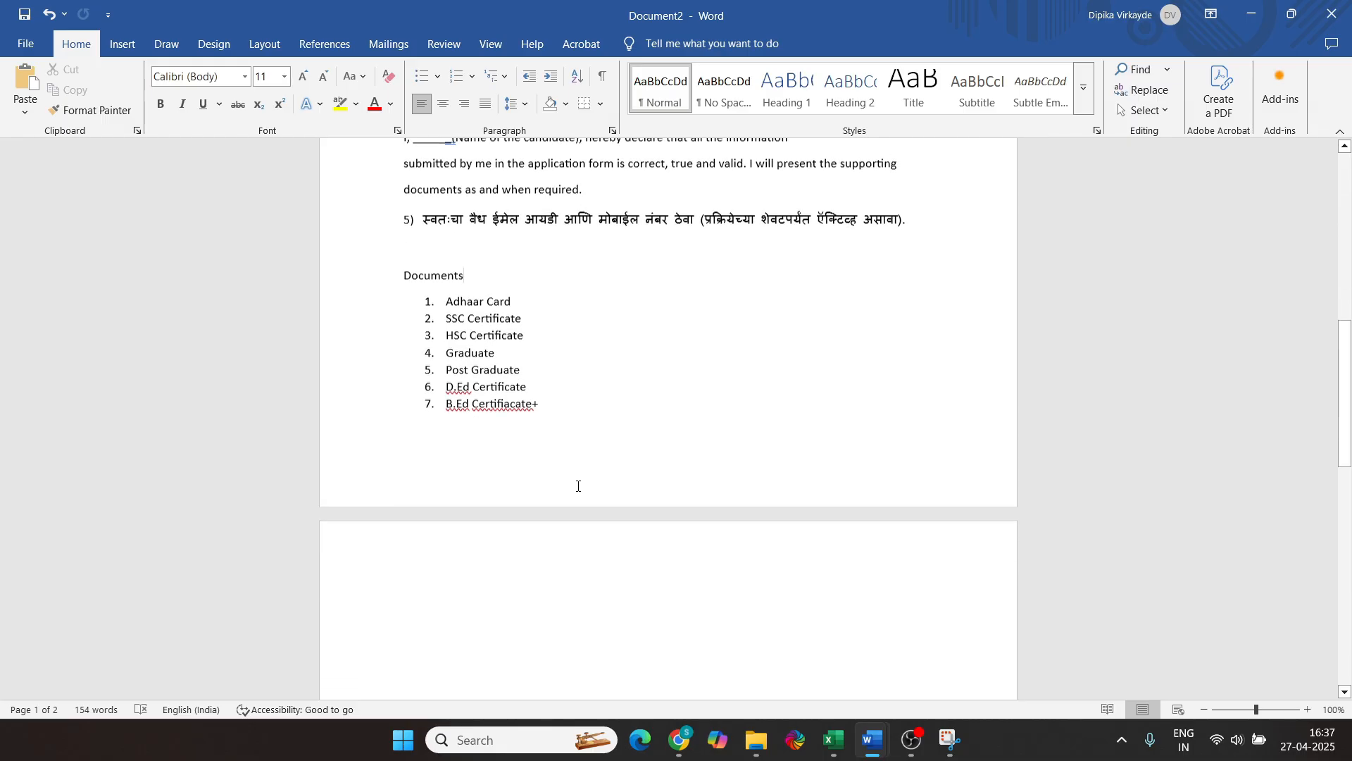
pyautogui.scroll(3, 581, 490)
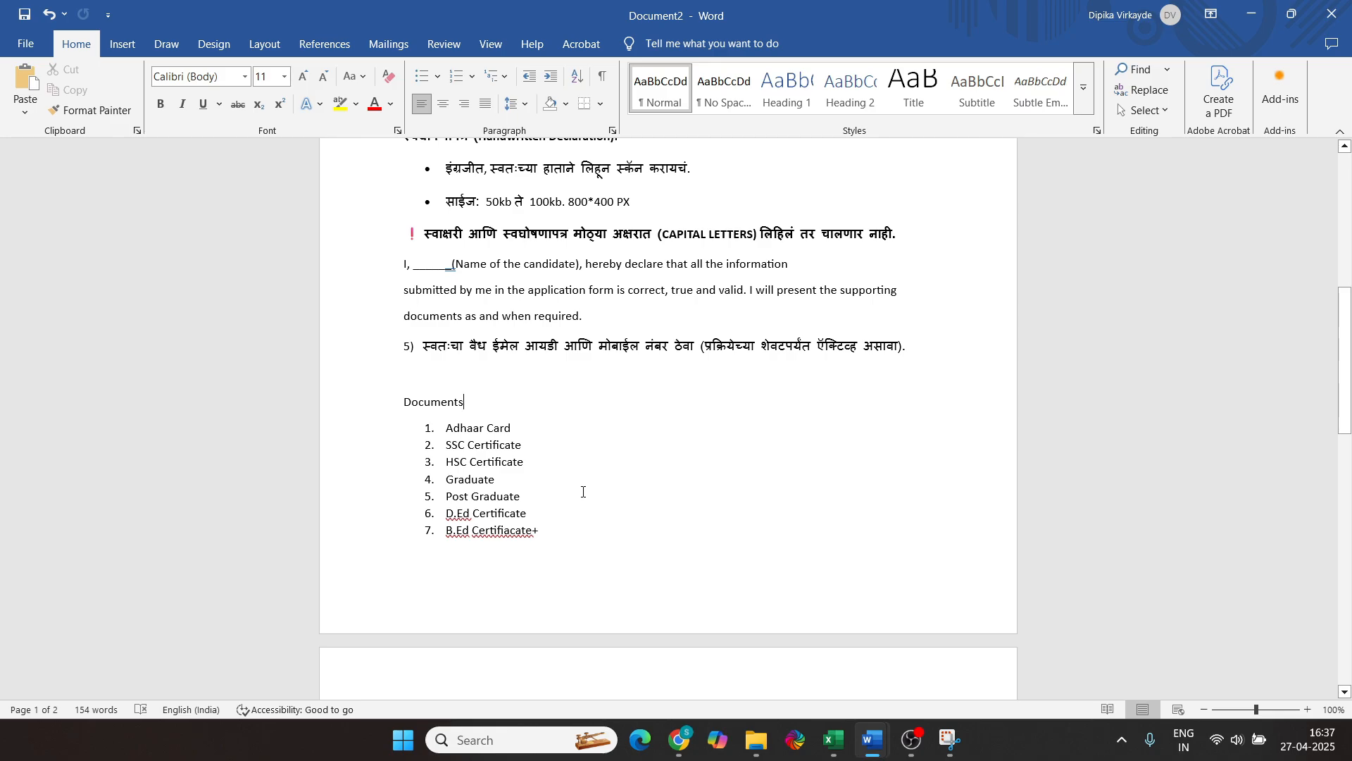
pyautogui.scroll(12, 583, 492)
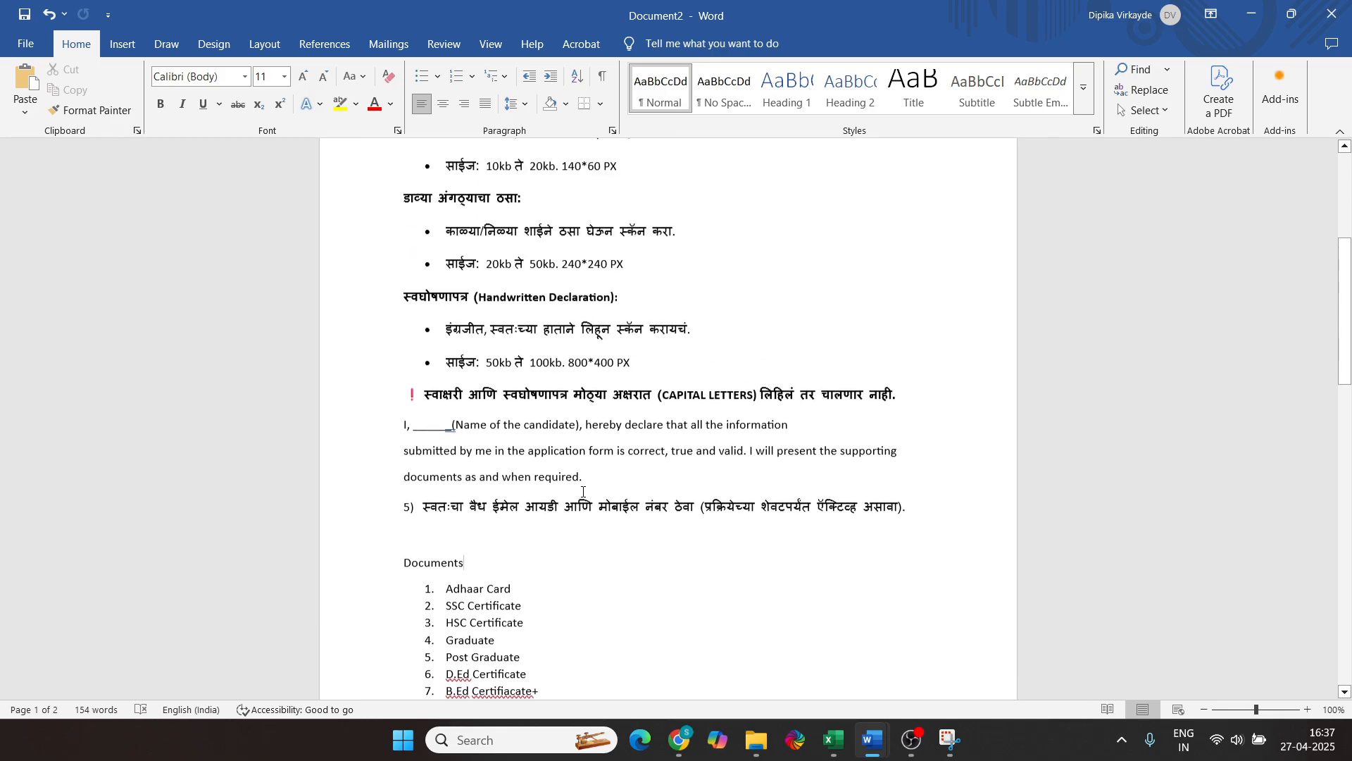
pyautogui.scroll(-2, 583, 491)
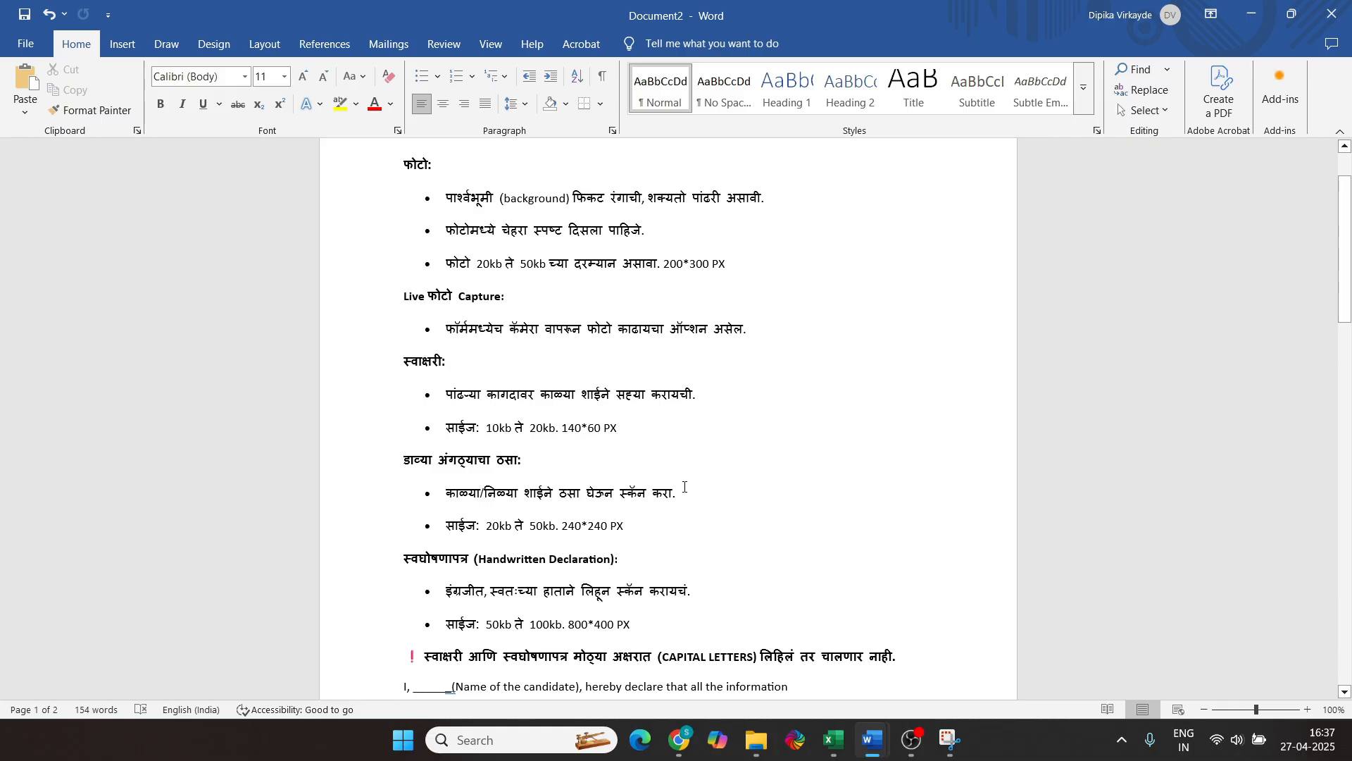
pyautogui.scroll(-2, 684, 486)
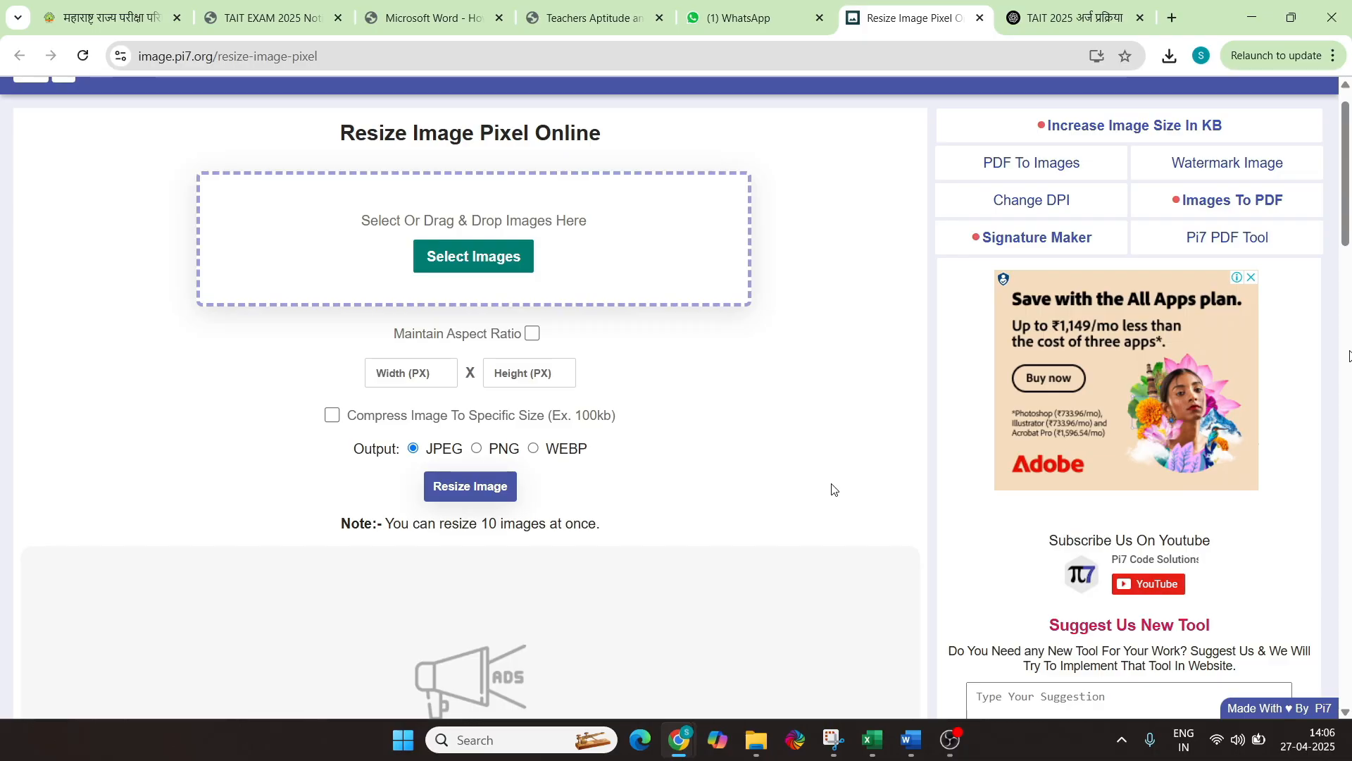
# Upload the candidate's passport photo from the D drive into Pi7 Resize Image
pyautogui.scroll(1, 423, 299)
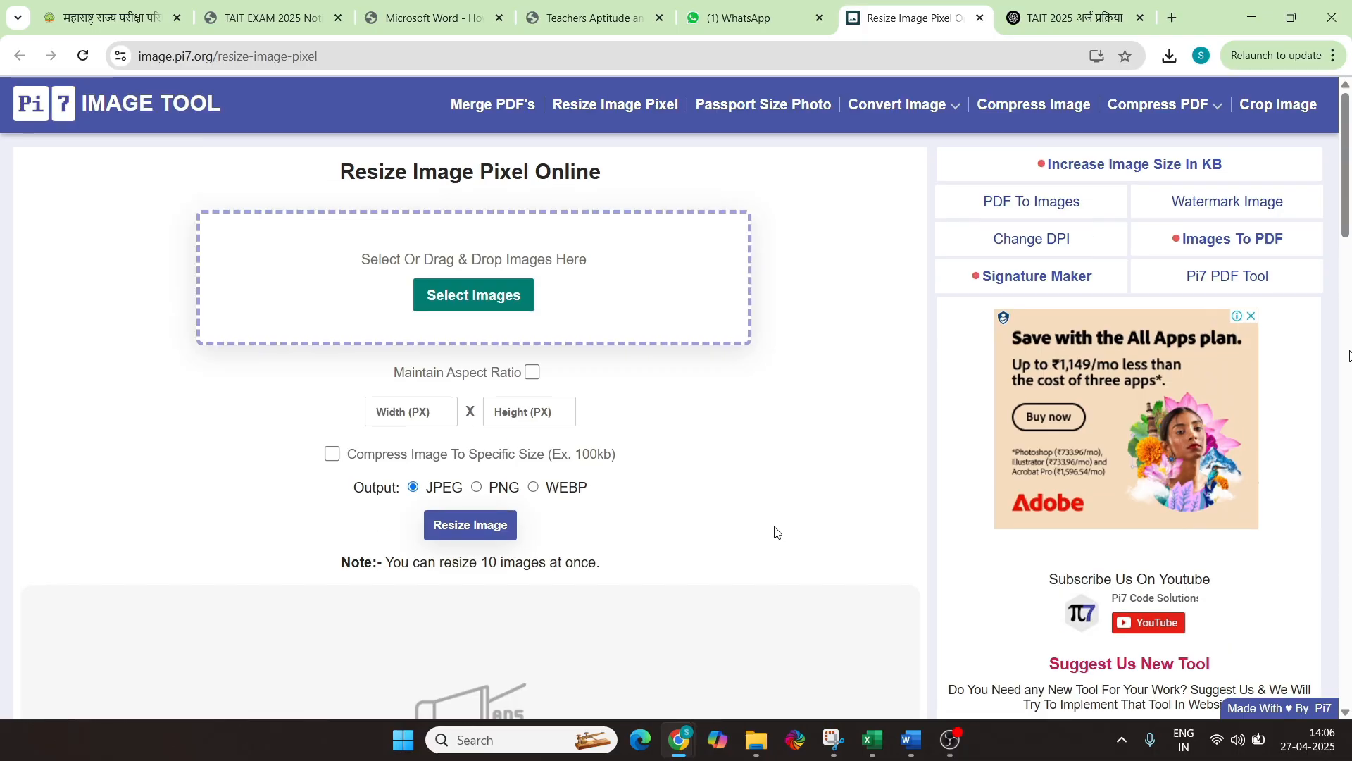
pyautogui.click(471, 302)
pyautogui.scroll(-3, 226, 314)
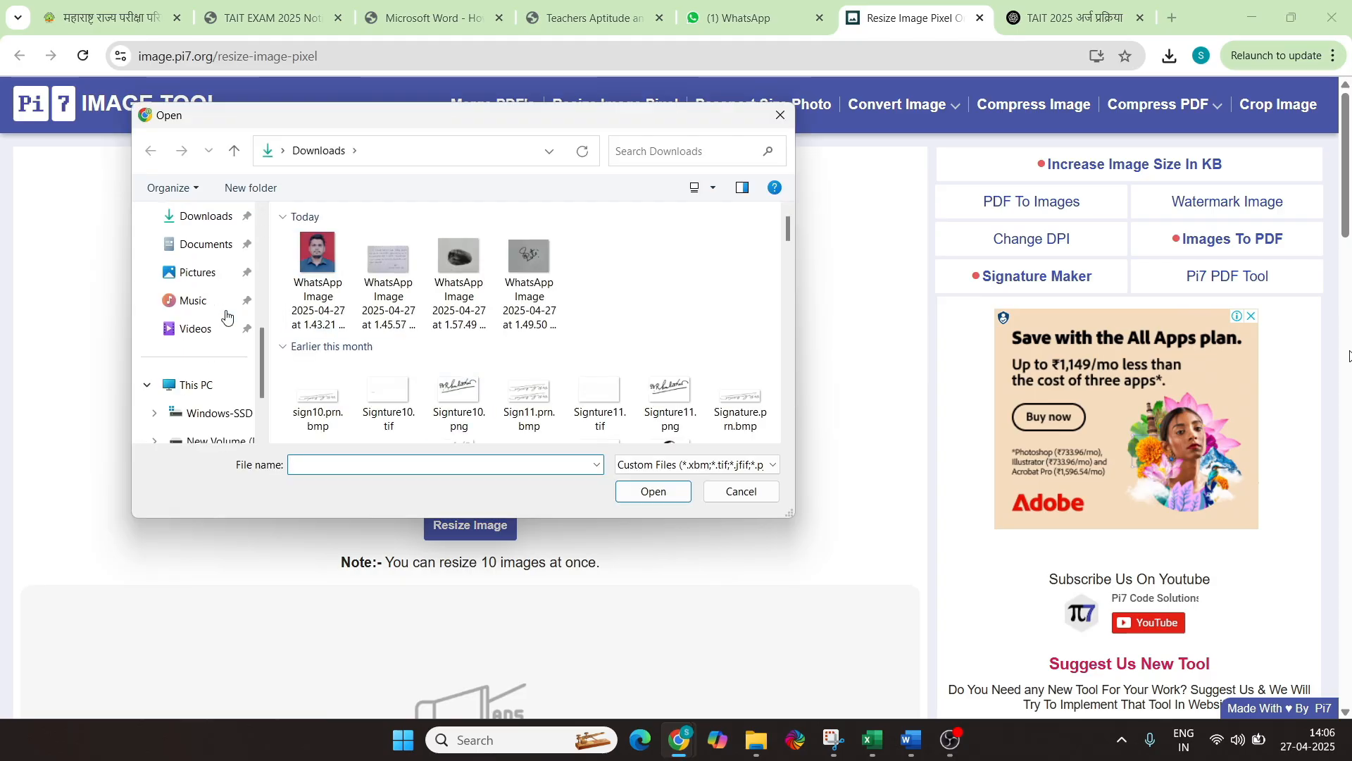
pyautogui.scroll(-3, 215, 366)
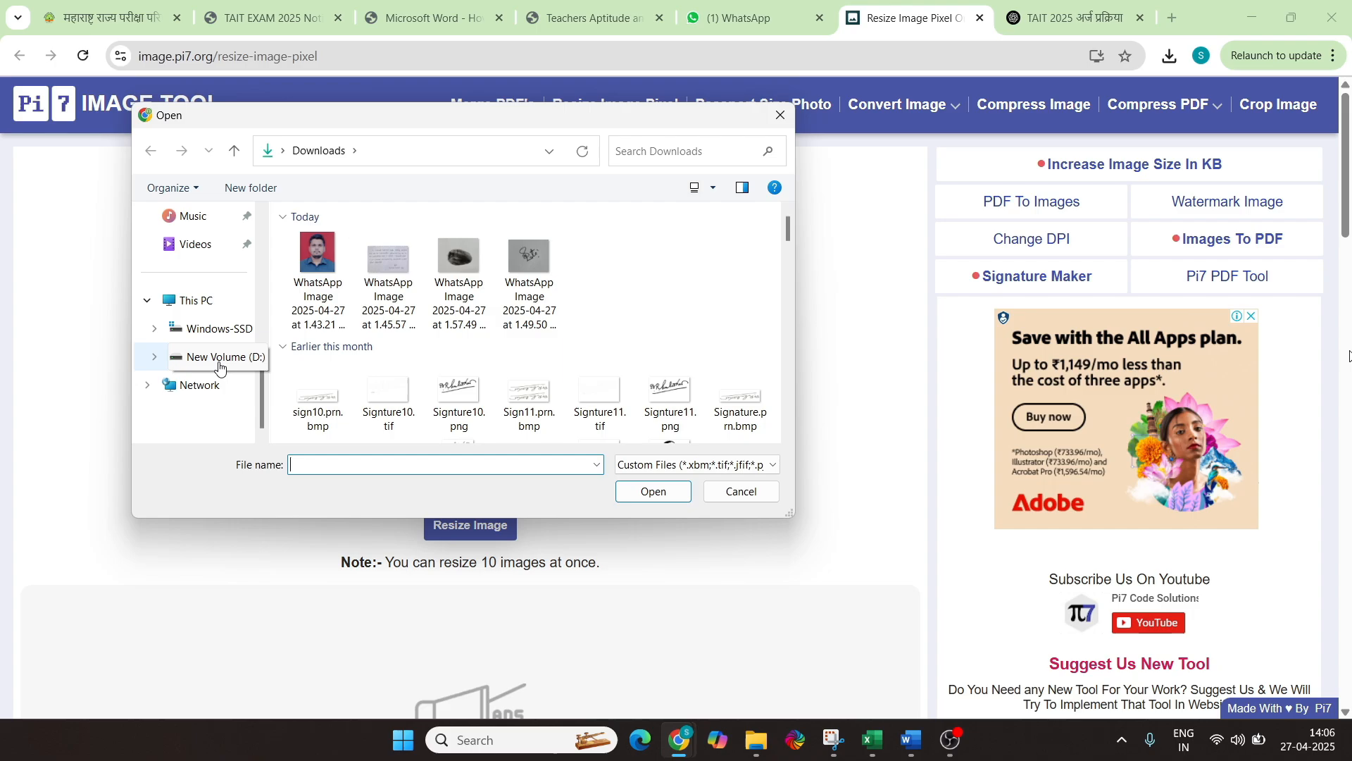
pyautogui.click(219, 366)
pyautogui.scroll(-3, 468, 390)
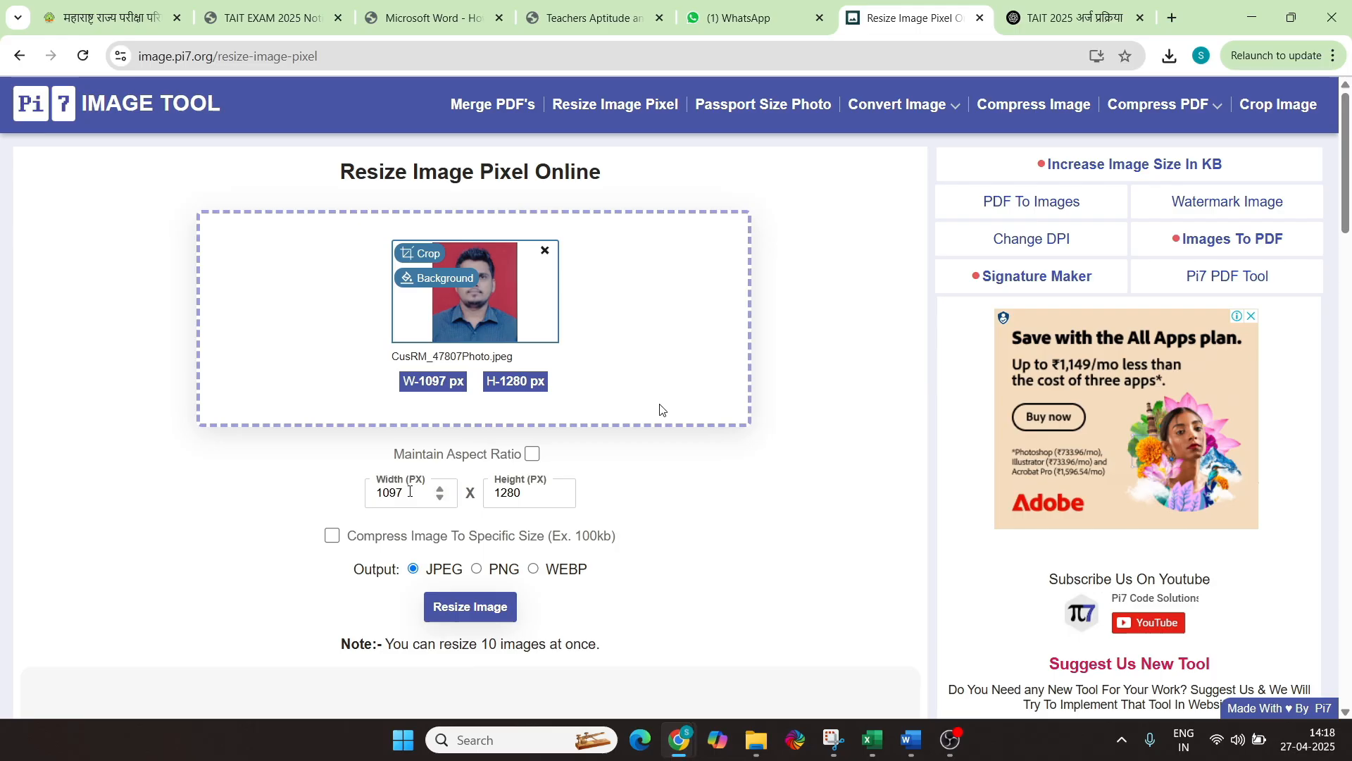
# Set the photo dimensions to 200 × 300 pixels
pyautogui.doubleClick(410, 490)
pyautogui.write('20')
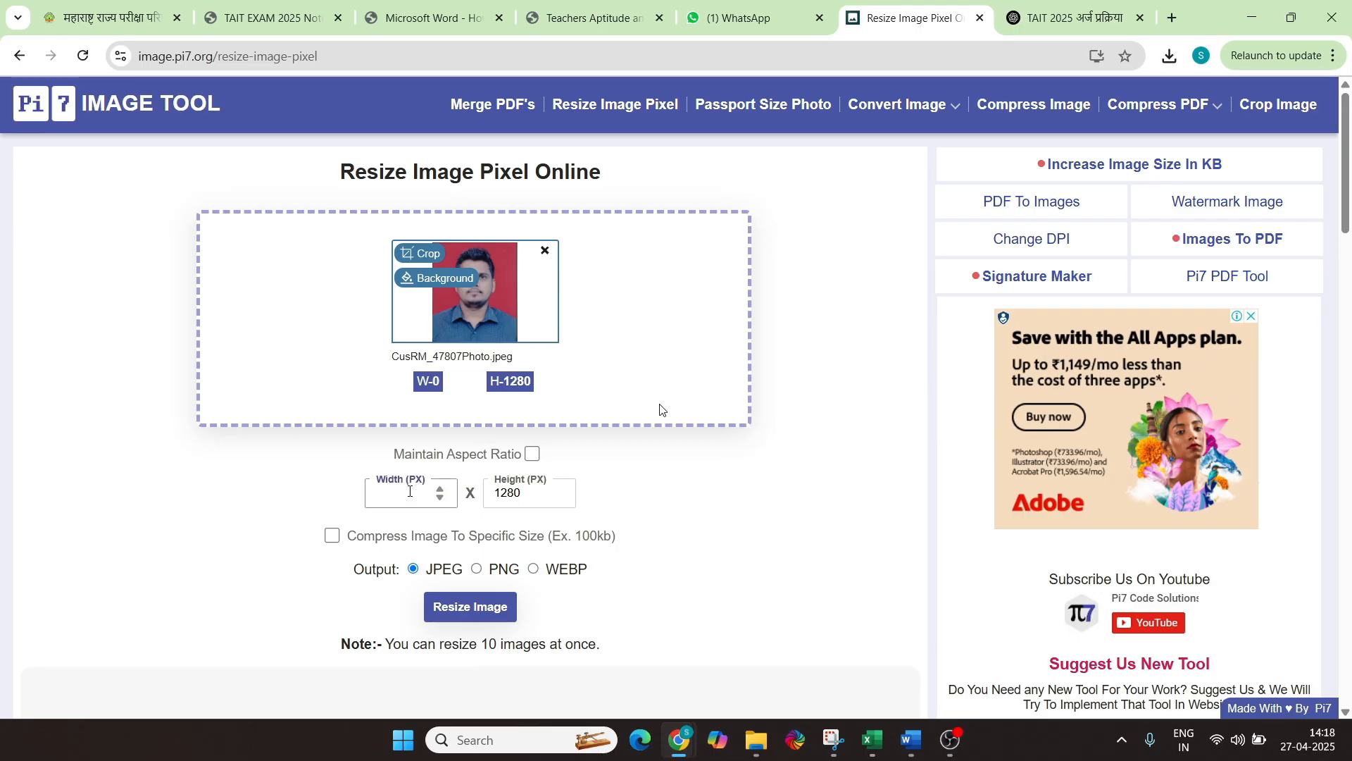
pyautogui.write('0')
pyautogui.press('Tab')
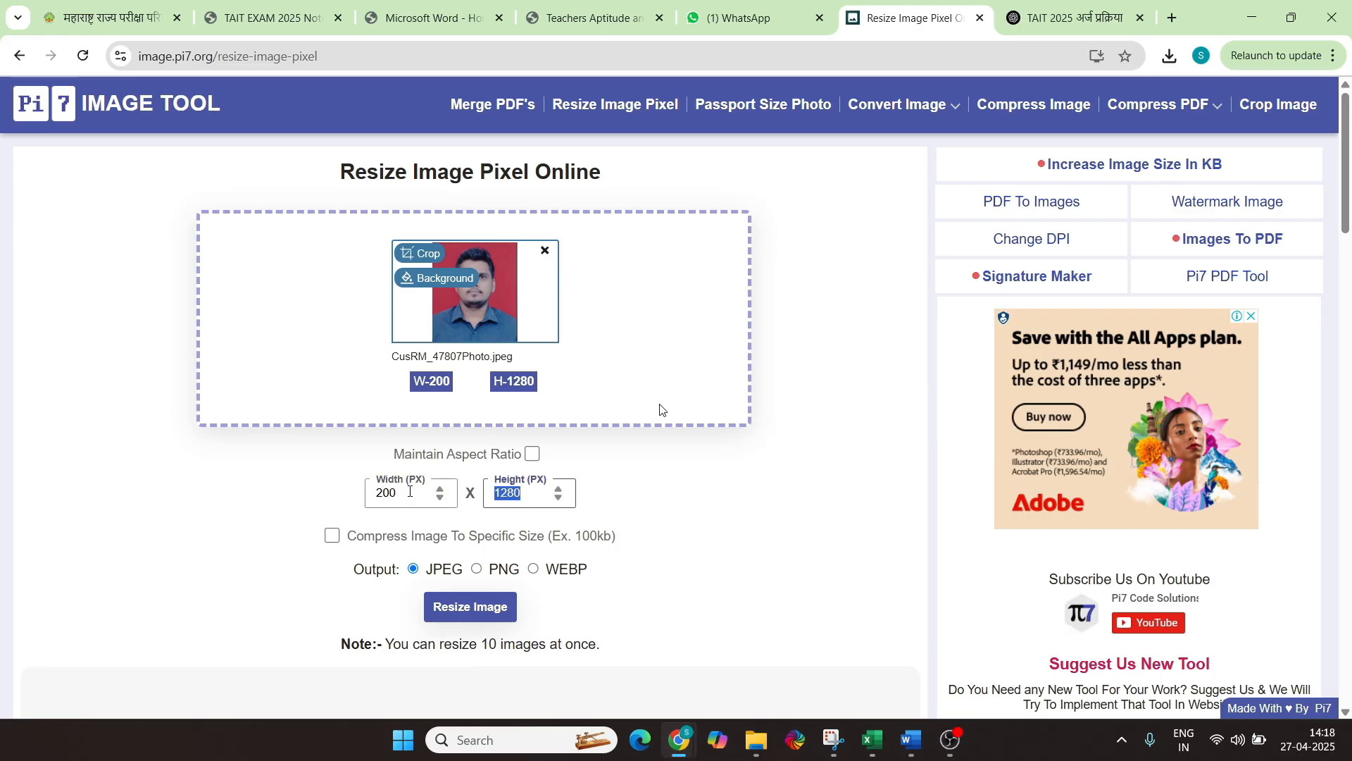
pyautogui.write('300')
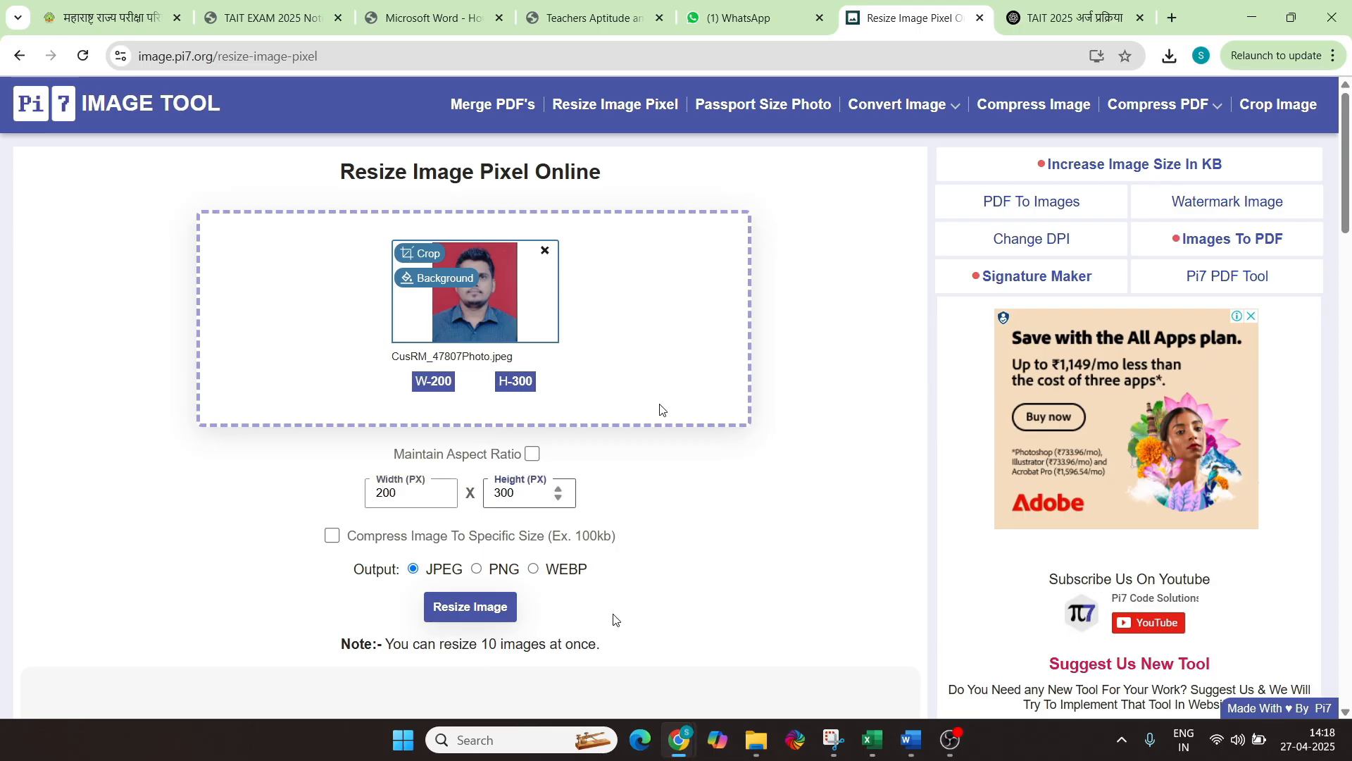
pyautogui.scroll(-1, 333, 459)
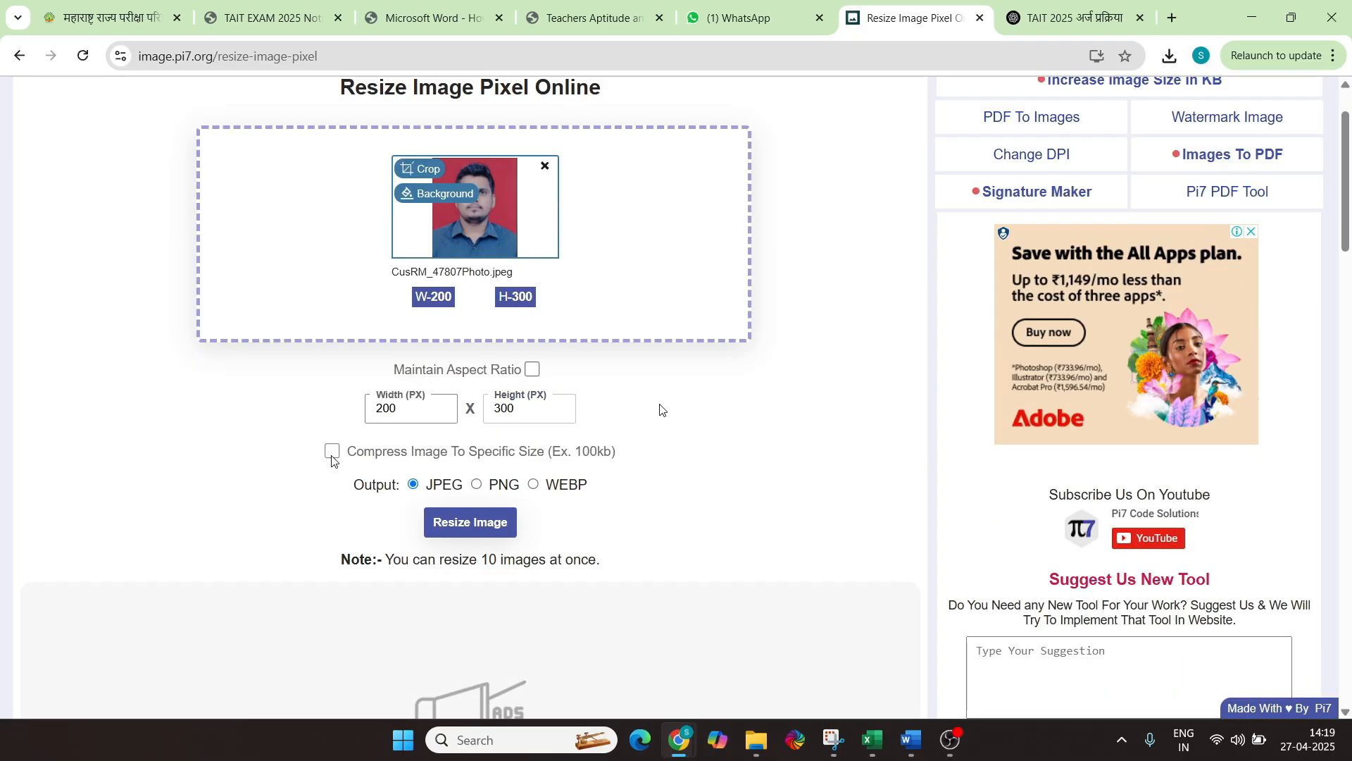
# Compress the photo to a 50 KB target size and resize it, giving a 49 KB result
pyautogui.click(333, 455)
pyautogui.hotkey('alt', 'Tab')
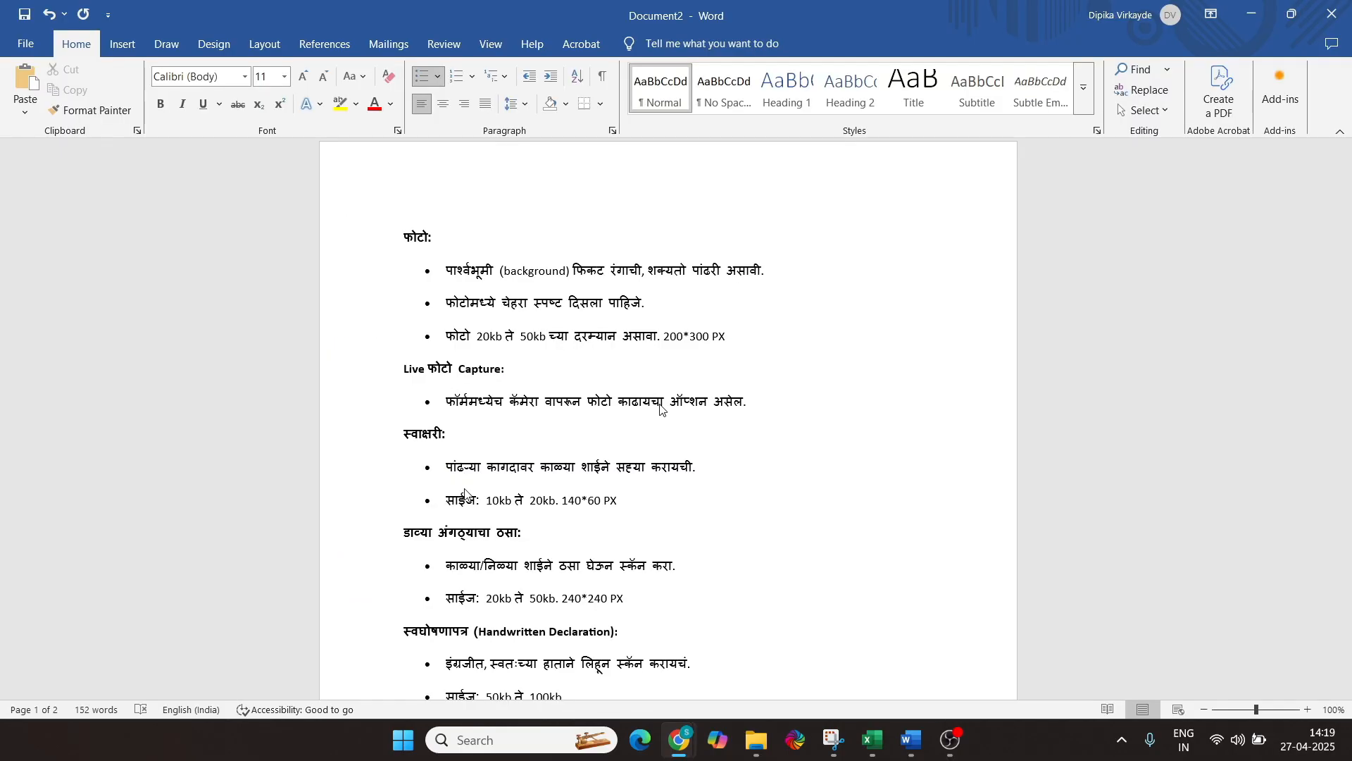
pyautogui.hotkey('alt', 'Tab')
pyautogui.press('BackSpace')
pyautogui.press('BackSpace')
pyautogui.press('BackSpace')
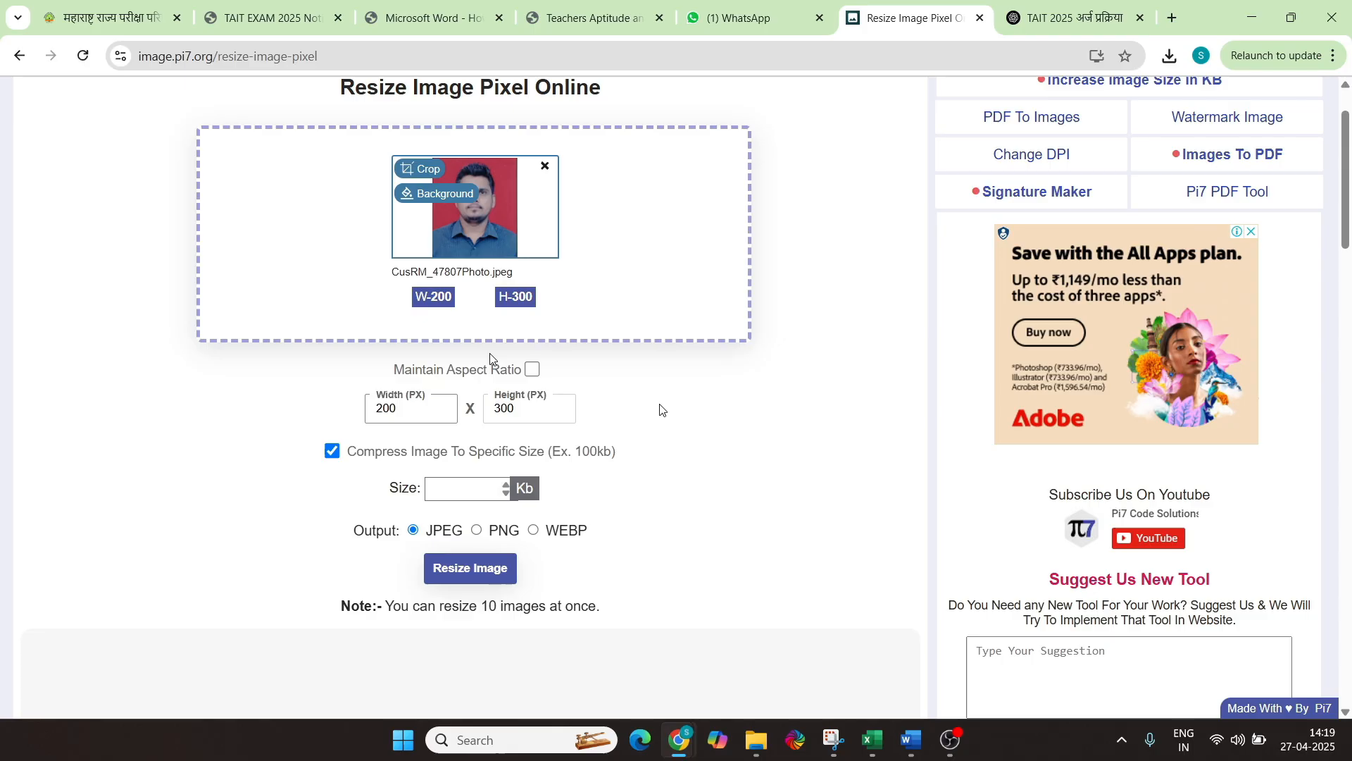
pyautogui.write('45')
pyautogui.press('BackSpace')
pyautogui.press('BackSpace')
pyautogui.write('50')
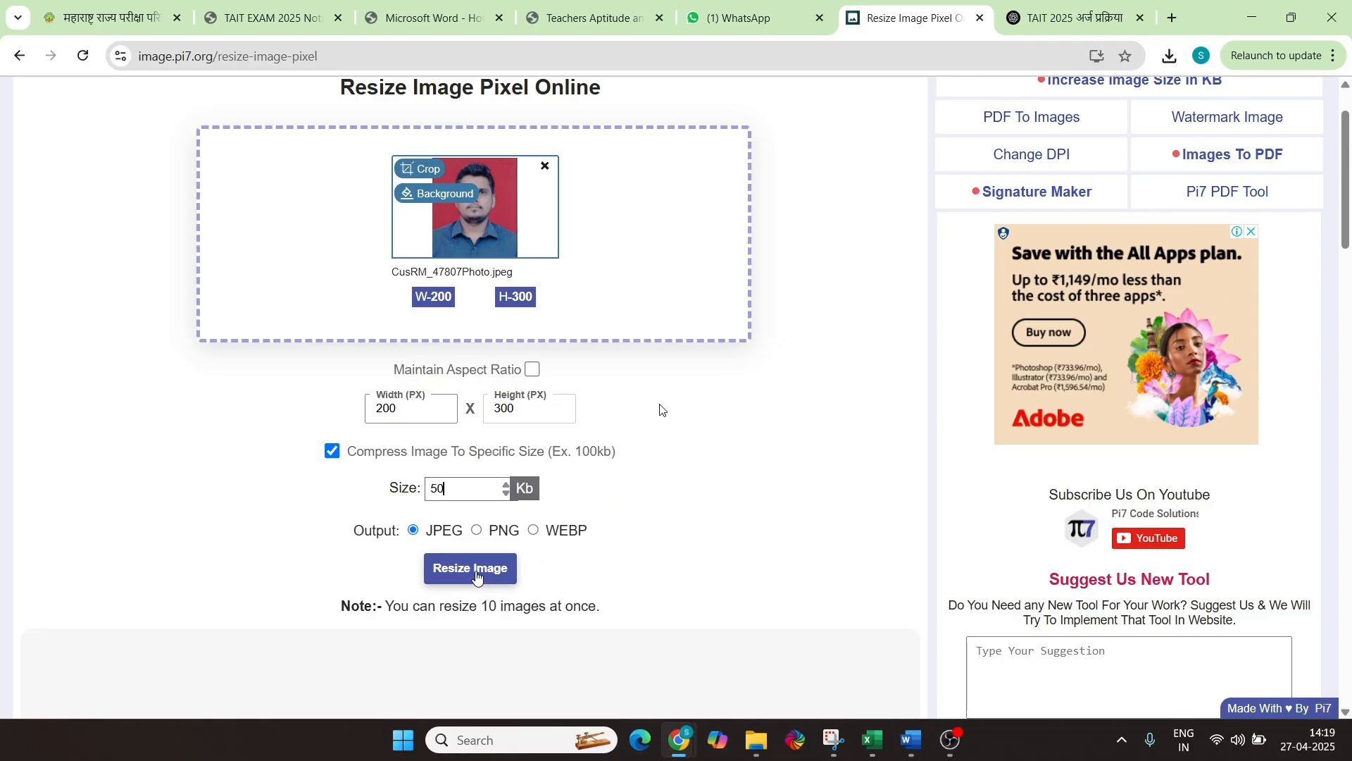
pyautogui.click(475, 574)
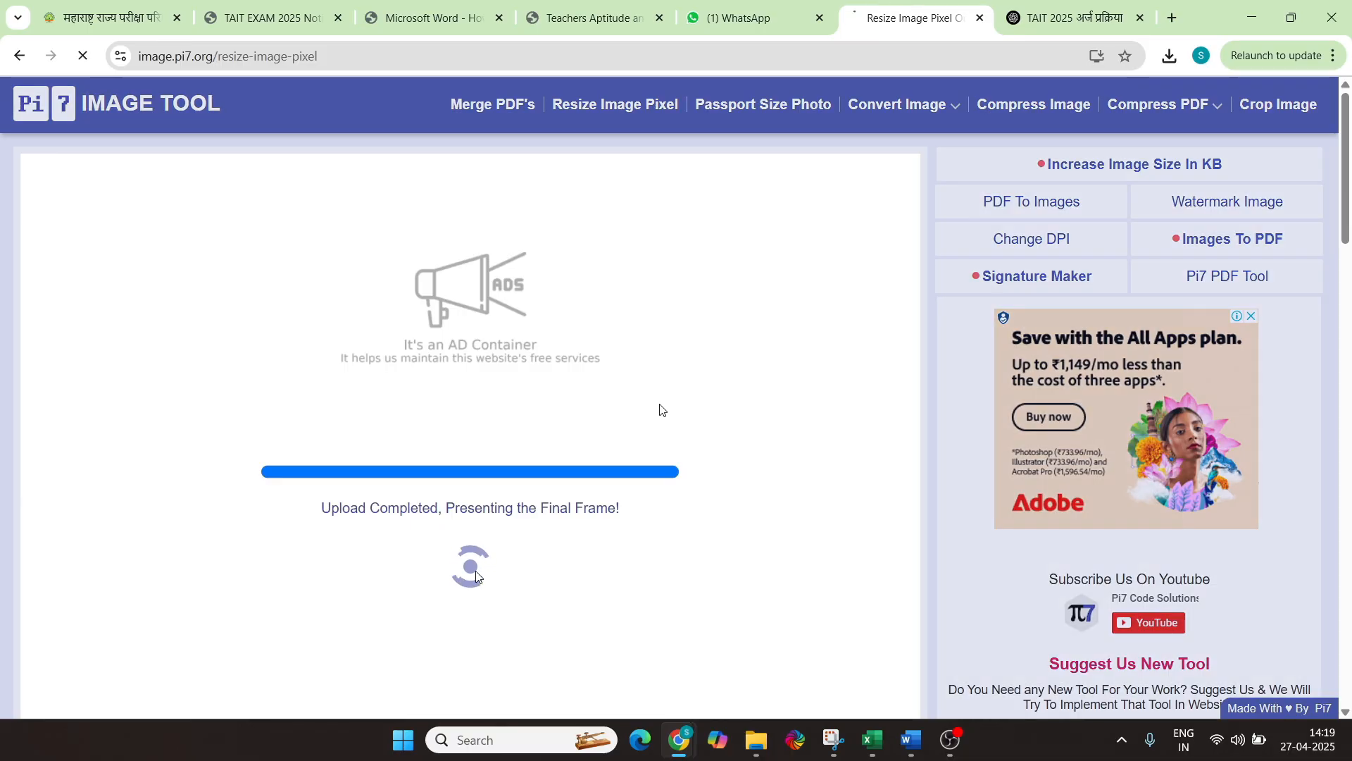
pyautogui.scroll(-1, 268, 596)
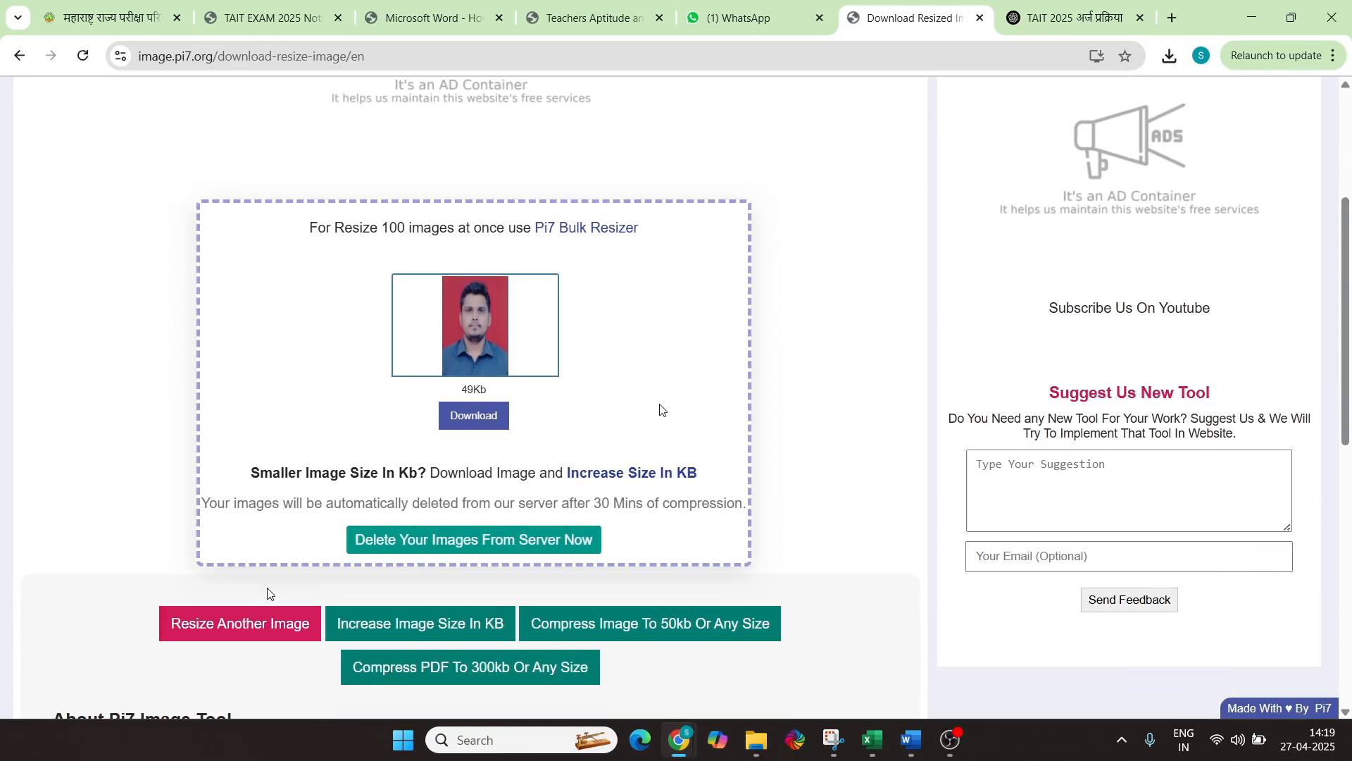
# Download the resized photo as Photo.jpeg and begin resizing another image
pyautogui.click(477, 417)
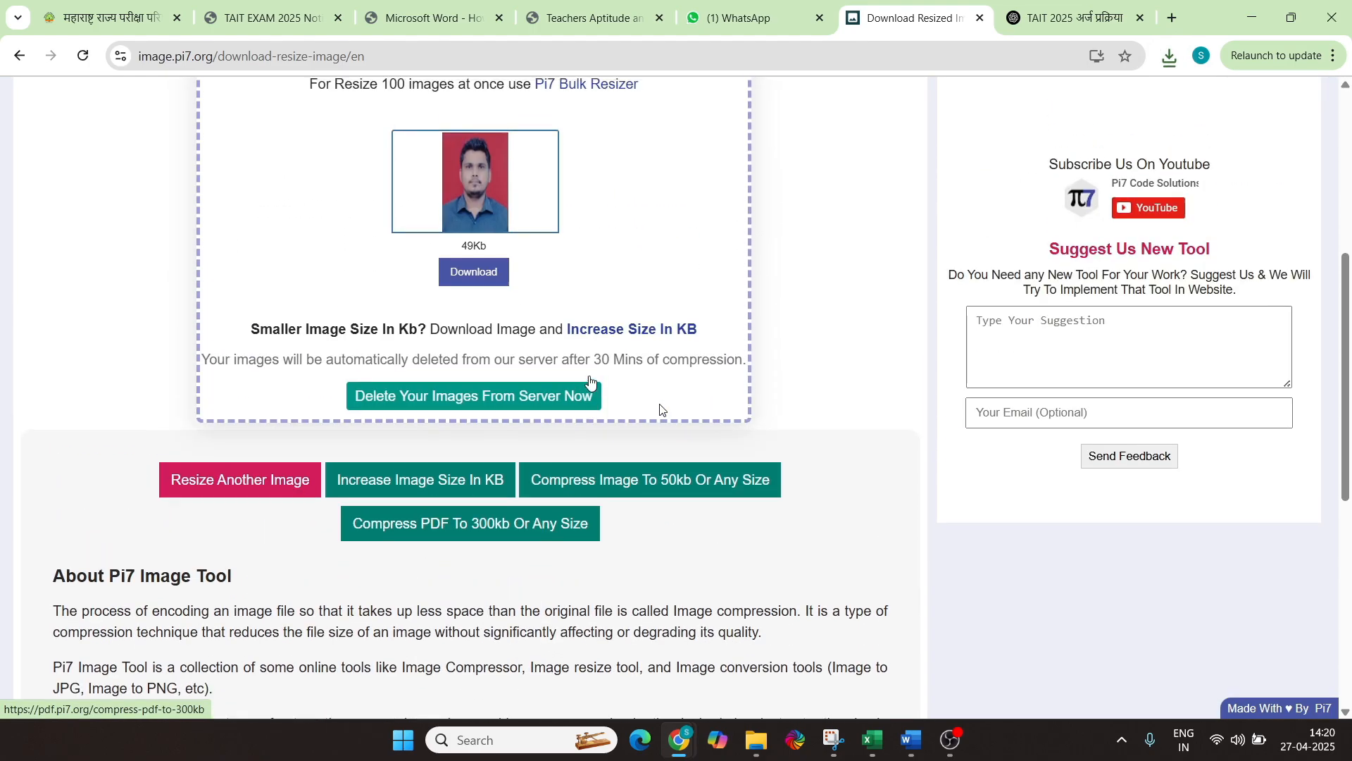
pyautogui.scroll(1, 591, 386)
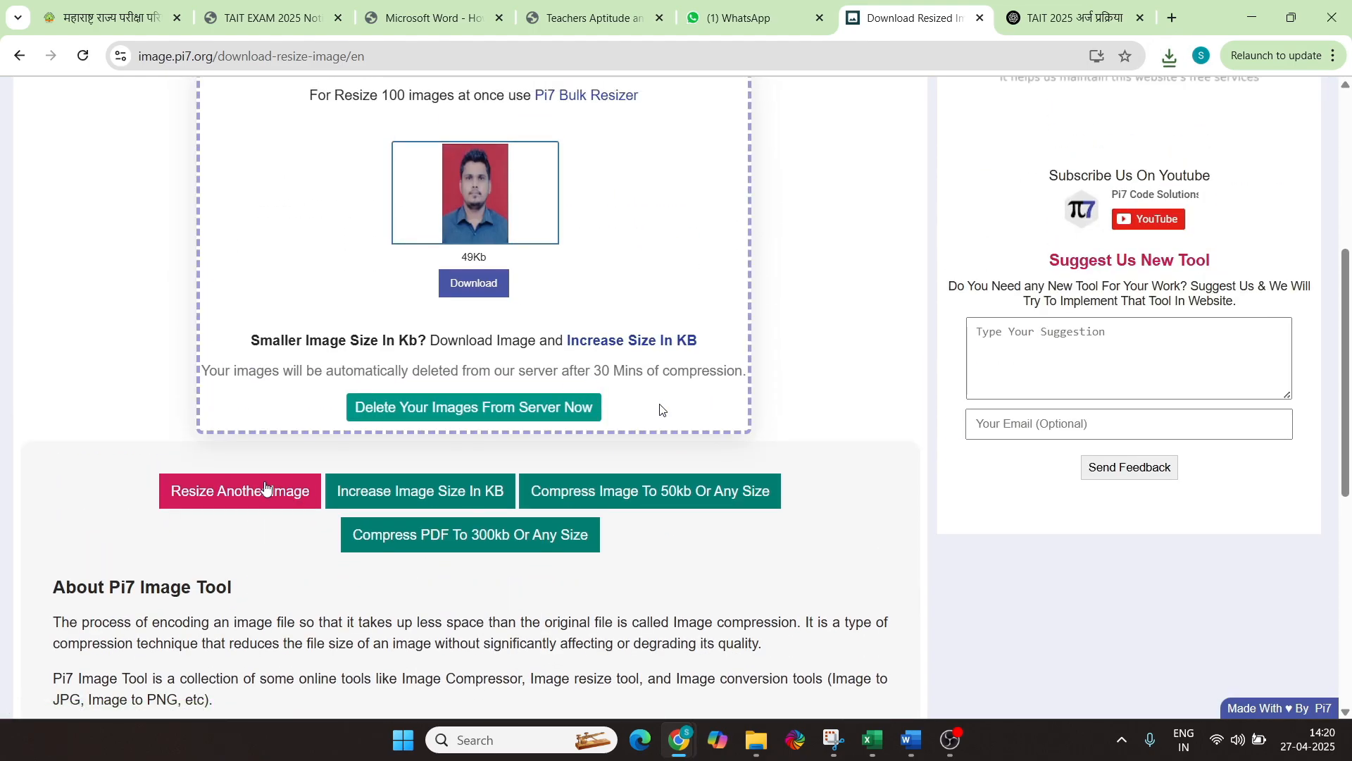
pyautogui.click(265, 489)
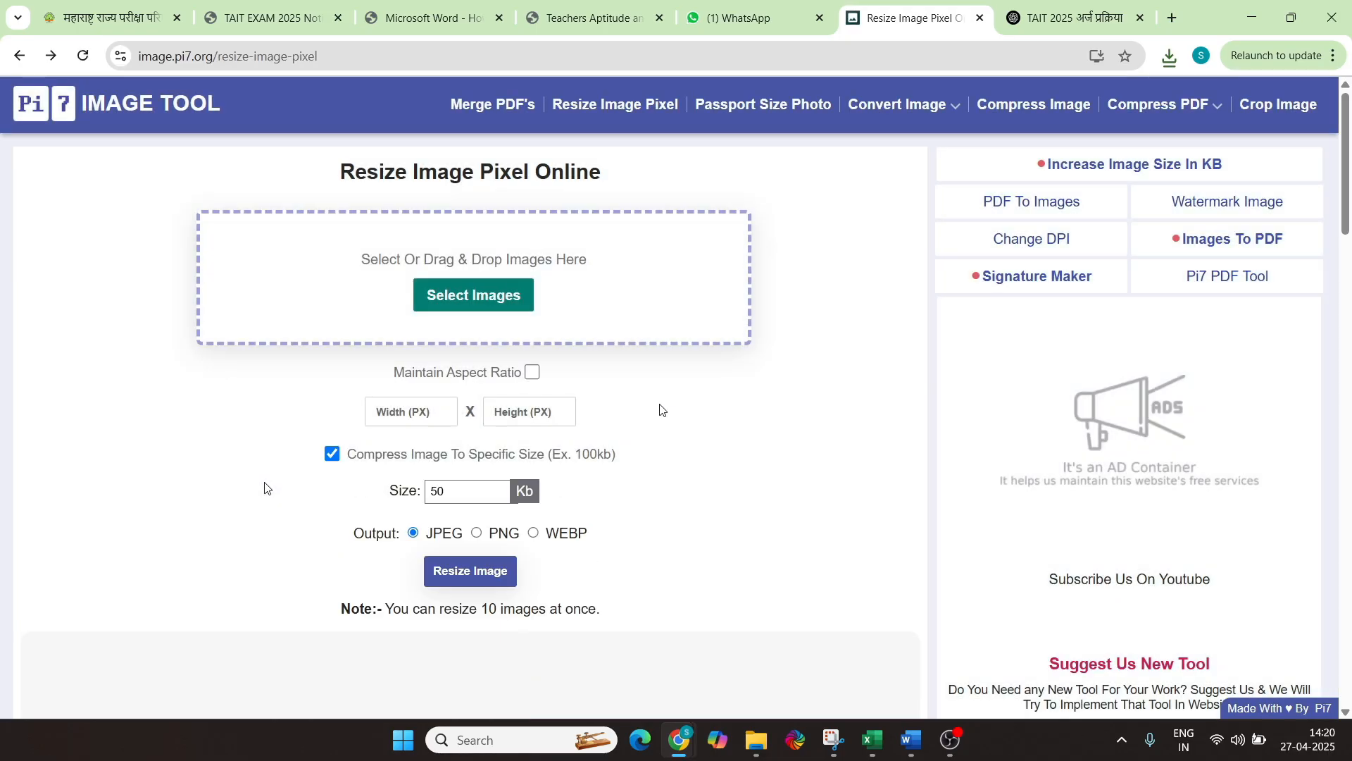
pyautogui.click(464, 296)
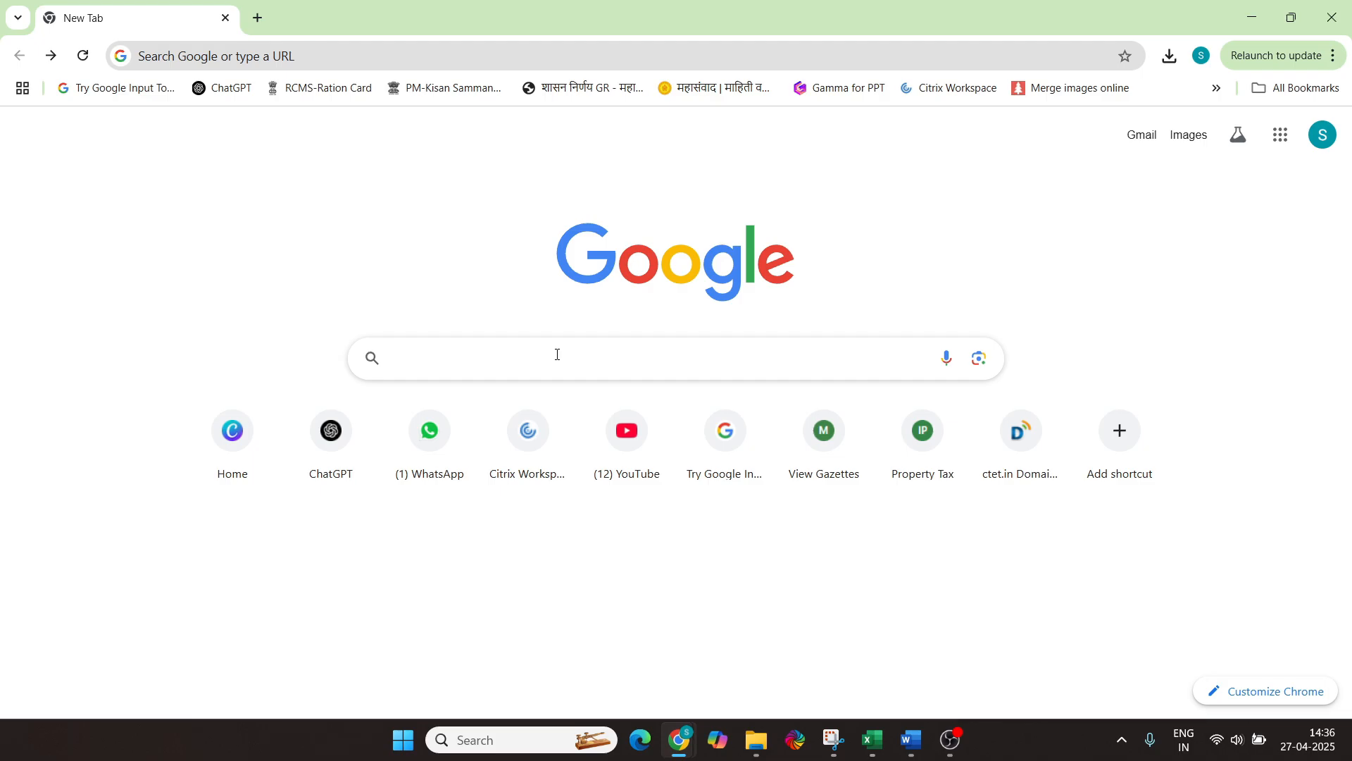
# Search Google for 'msce', open mscepune.in and follow the TAIT-2025 application web-link
pyautogui.click(557, 354)
pyautogui.write('msce')
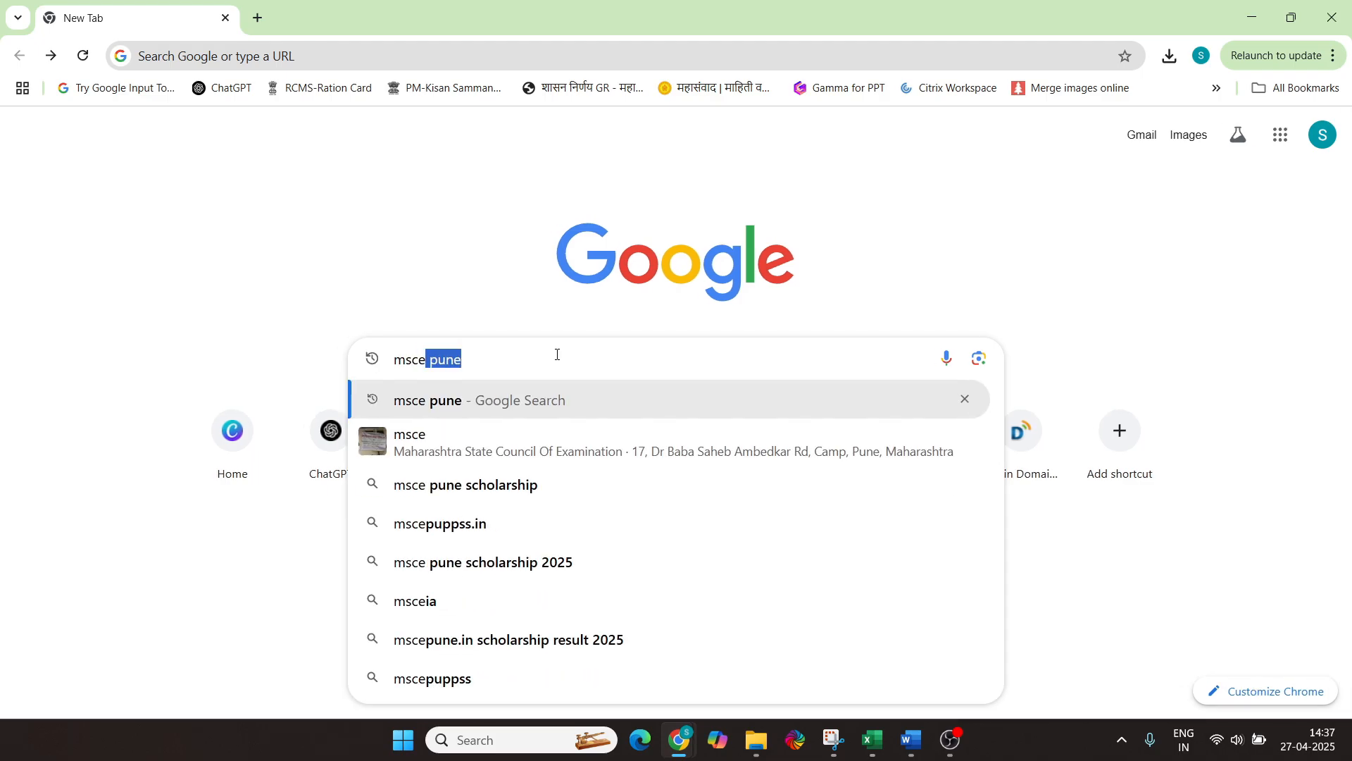
pyautogui.press('Return')
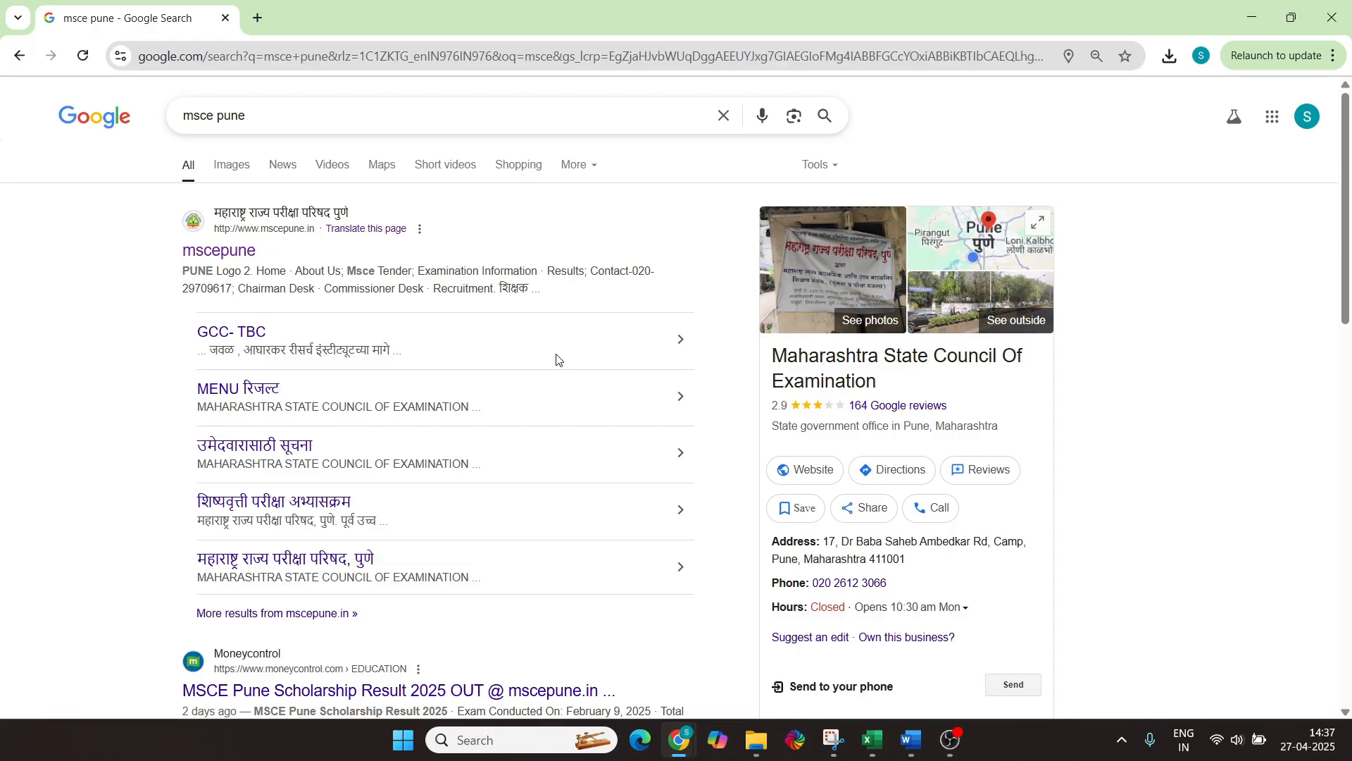
pyautogui.click(305, 221)
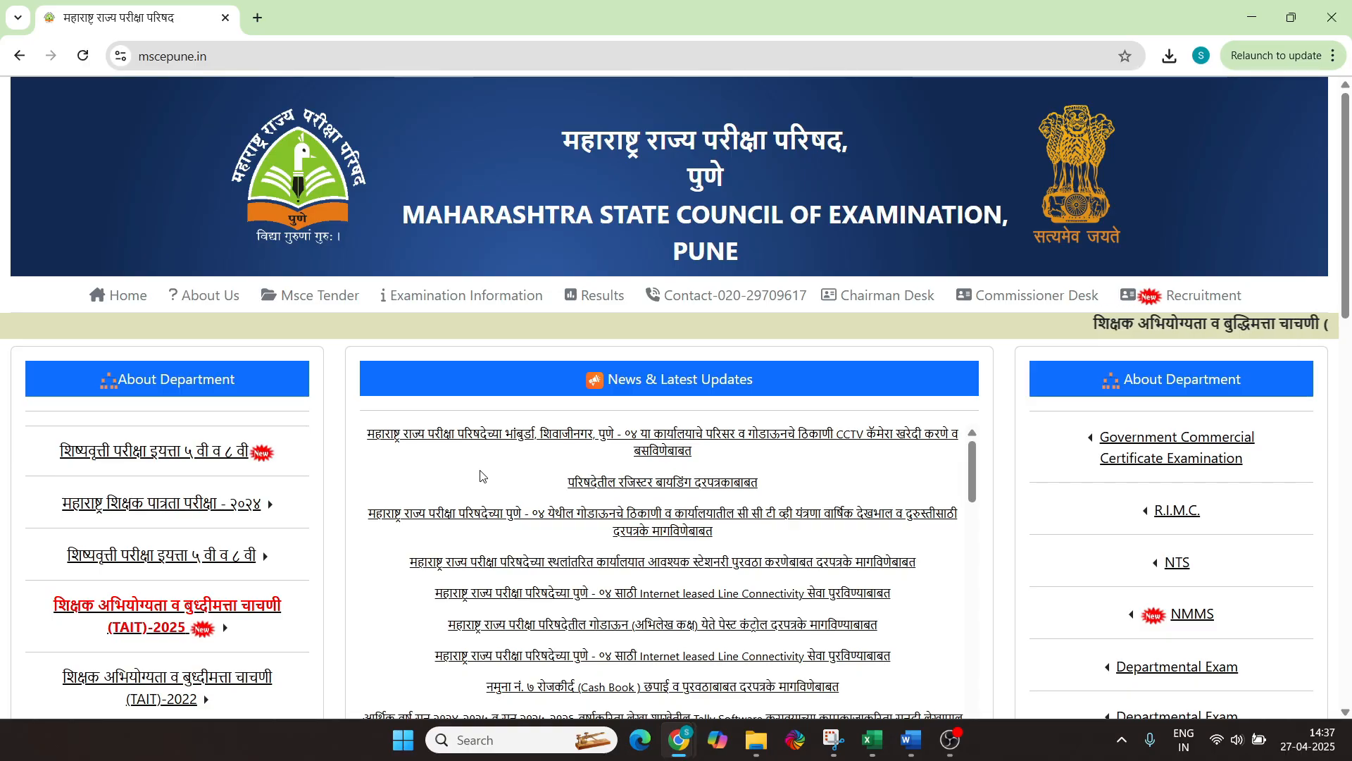
pyautogui.scroll(-5, 143, 308)
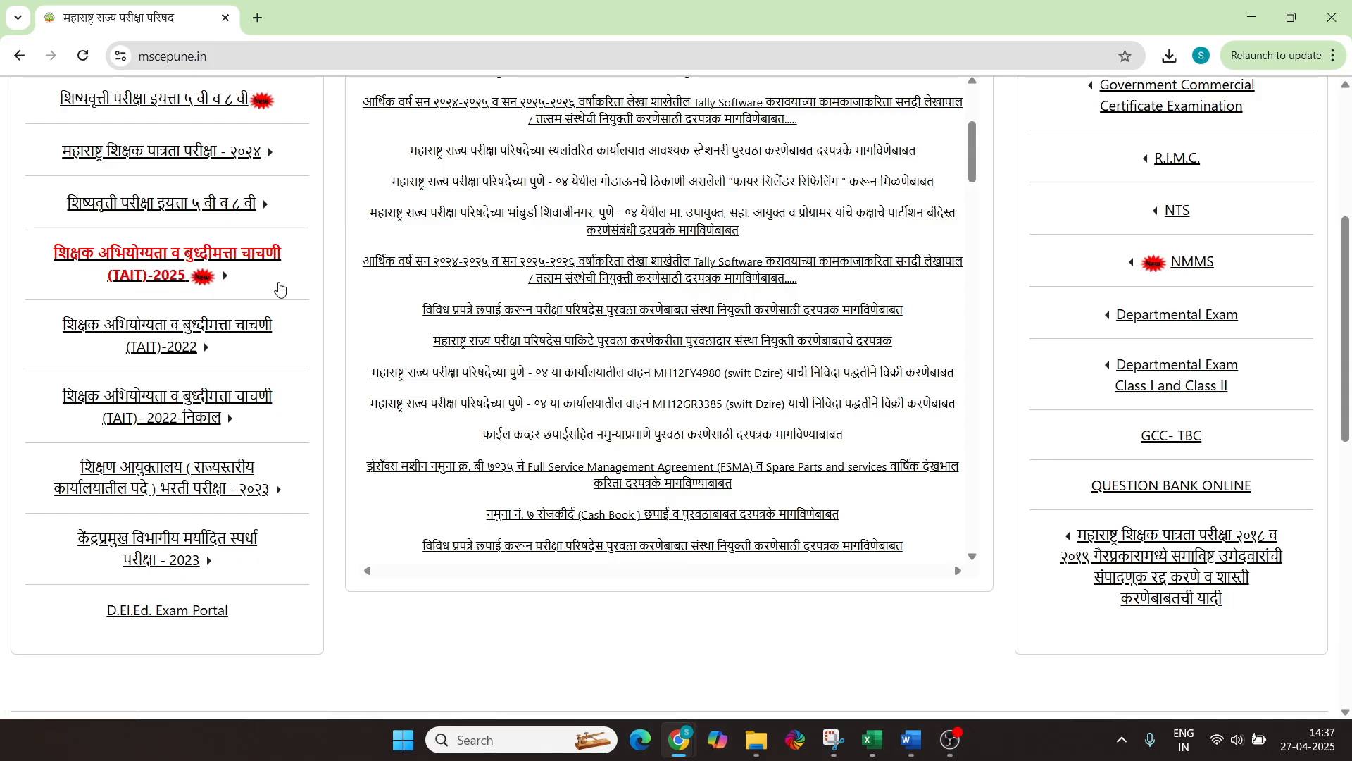
pyautogui.click(155, 262)
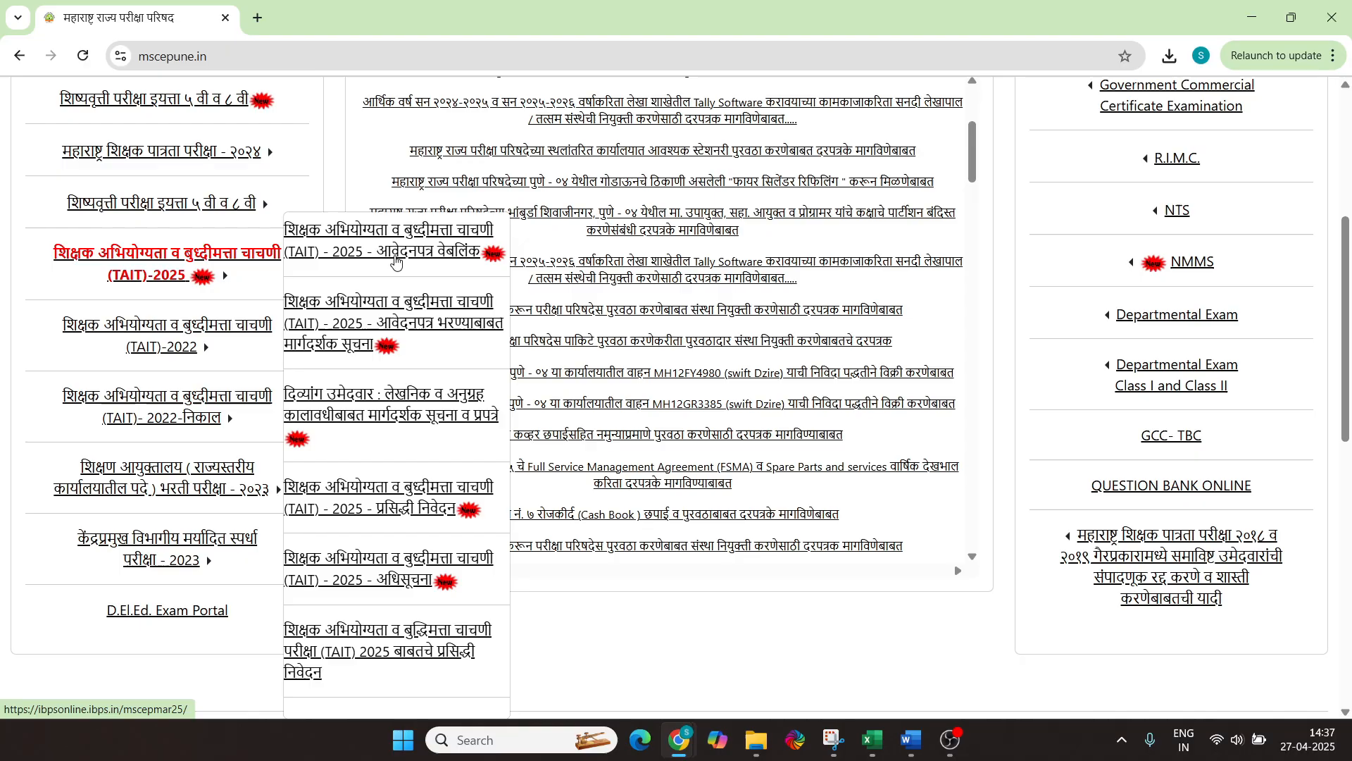
pyautogui.click(395, 260)
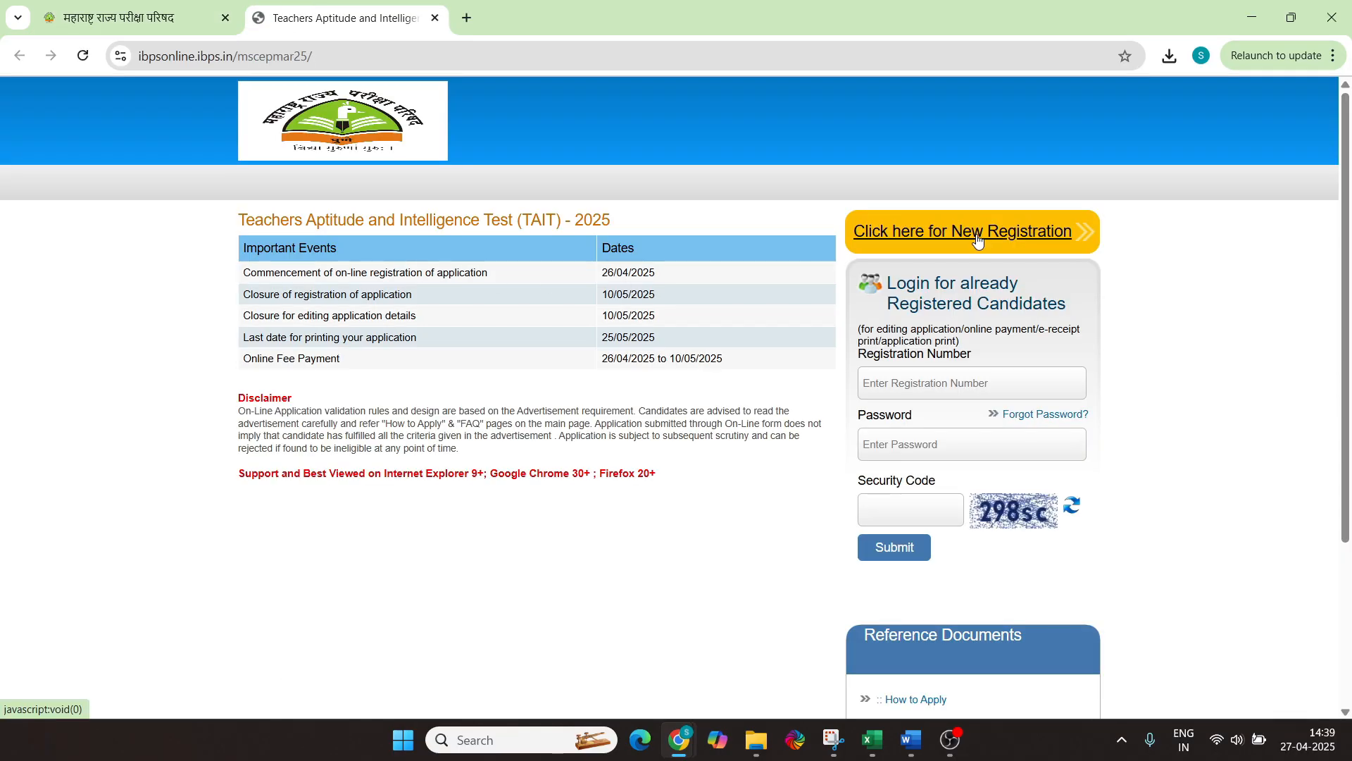
# Start a New Registration on the TAIT 2025 portal
pyautogui.click(977, 240)
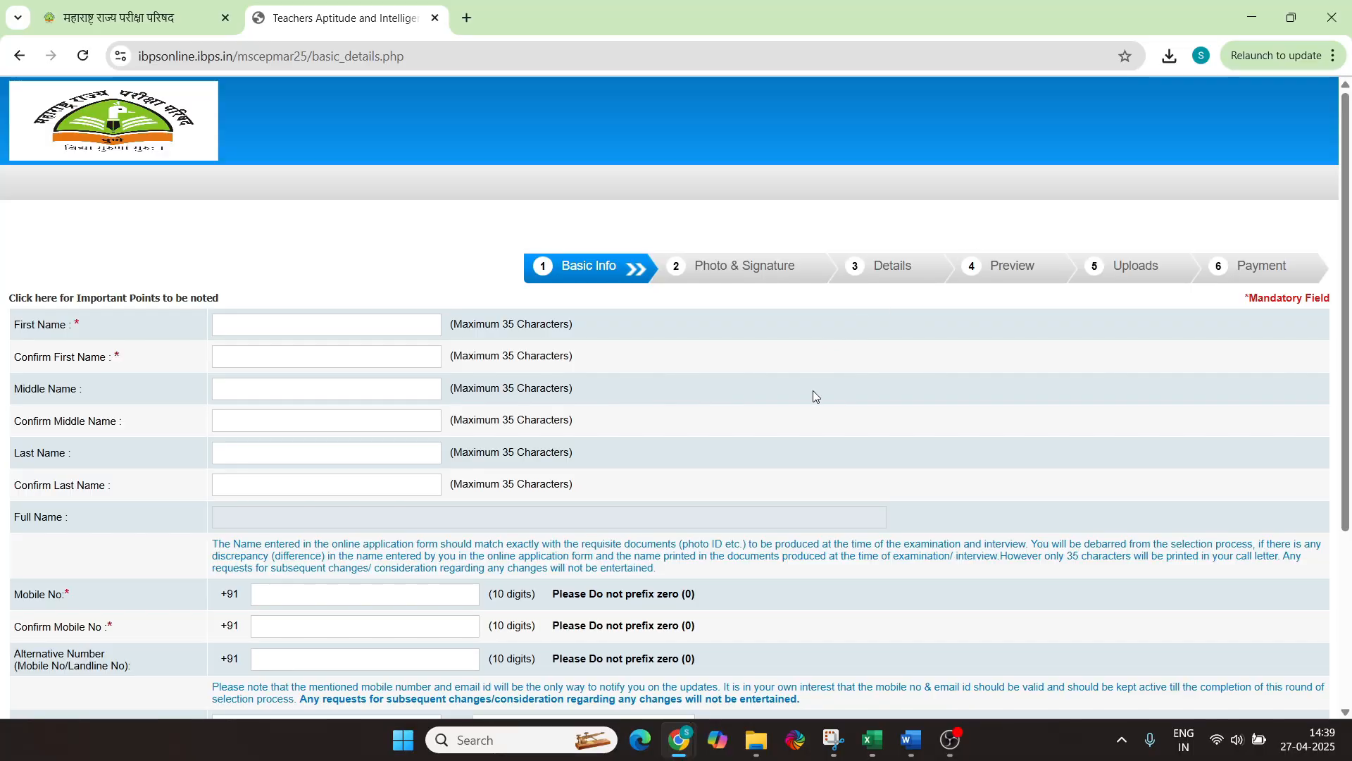
pyautogui.scroll(-4, 816, 393)
pyautogui.scroll(4, 816, 393)
pyautogui.scroll(-3, 770, 432)
pyautogui.scroll(3, 770, 432)
# Enter the candidate's first, middle and last names
pyautogui.click(344, 330)
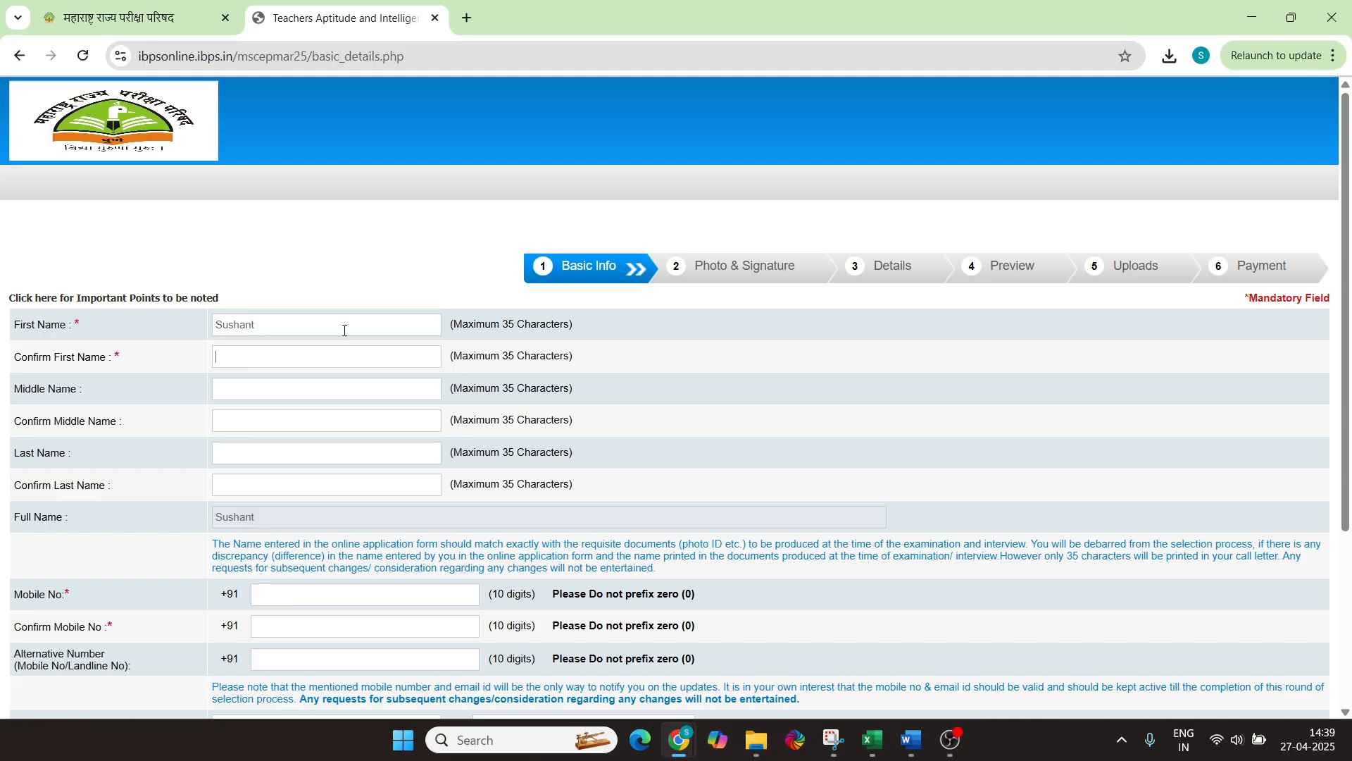
pyautogui.click(213, 425)
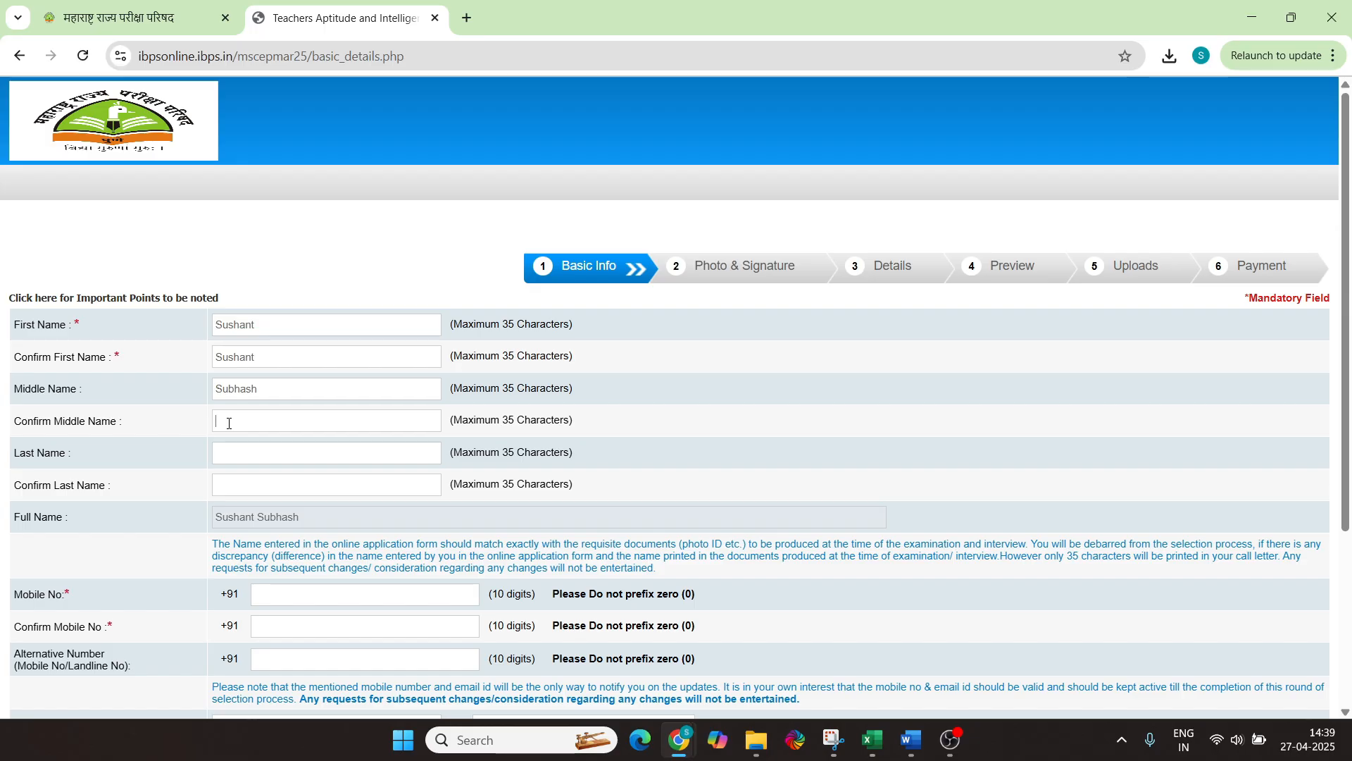
pyautogui.write('Subhash')
pyautogui.press('Tab')
pyautogui.write('Last')
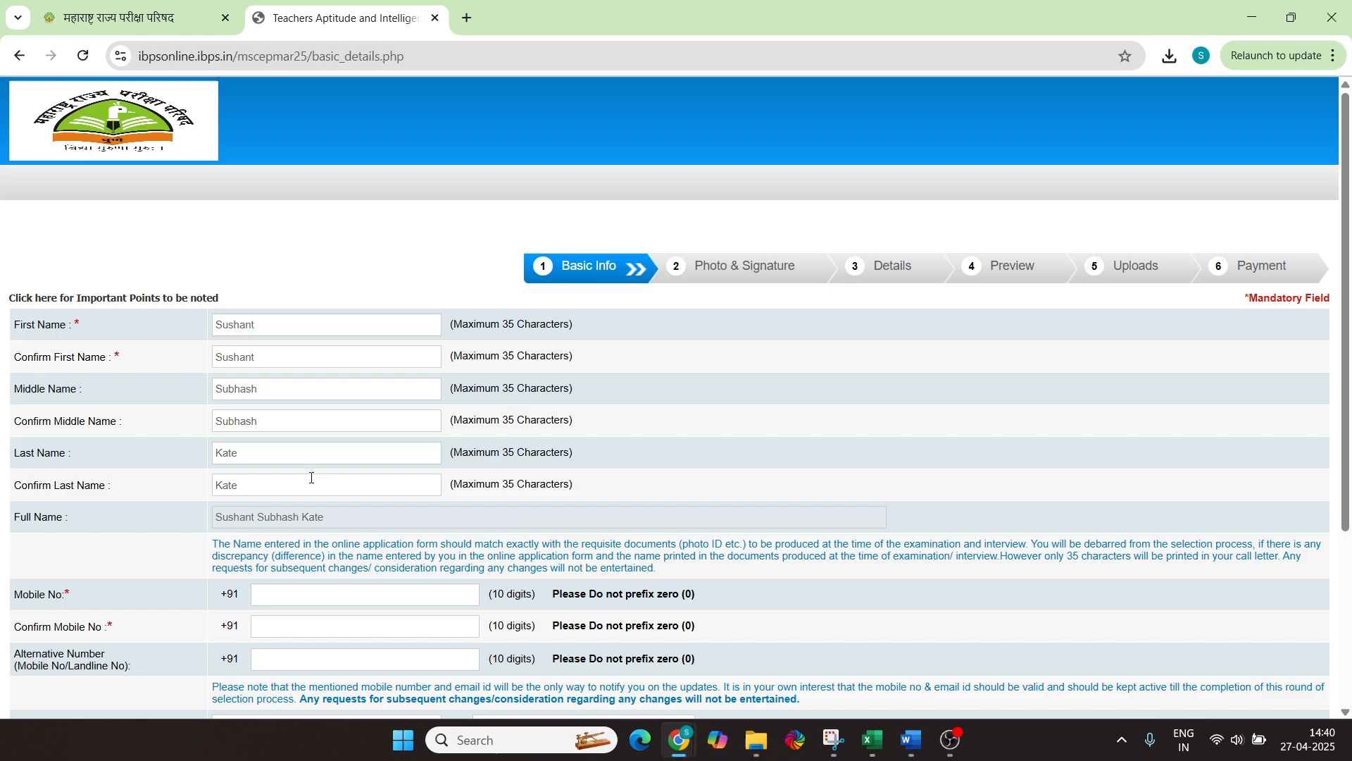
pyautogui.scroll(-3, 312, 478)
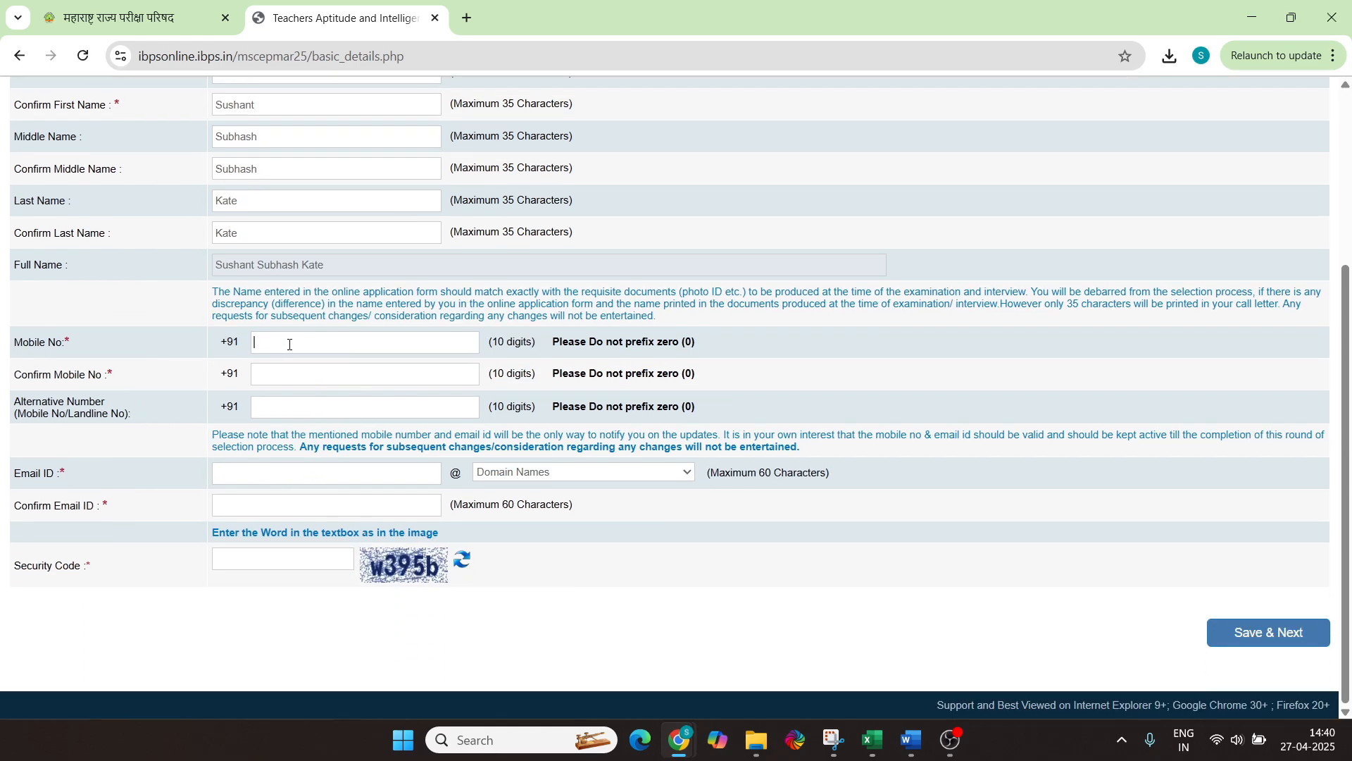
# Paste the candidate's mobile number into the mobile and confirmation fields
pyautogui.hotkey('ctrl', 'v')
pyautogui.click(301, 379)
pyautogui.hotkey('ctrl', 'v')
pyautogui.moveTo(334, 381); pyautogui.dragTo(254, 379)
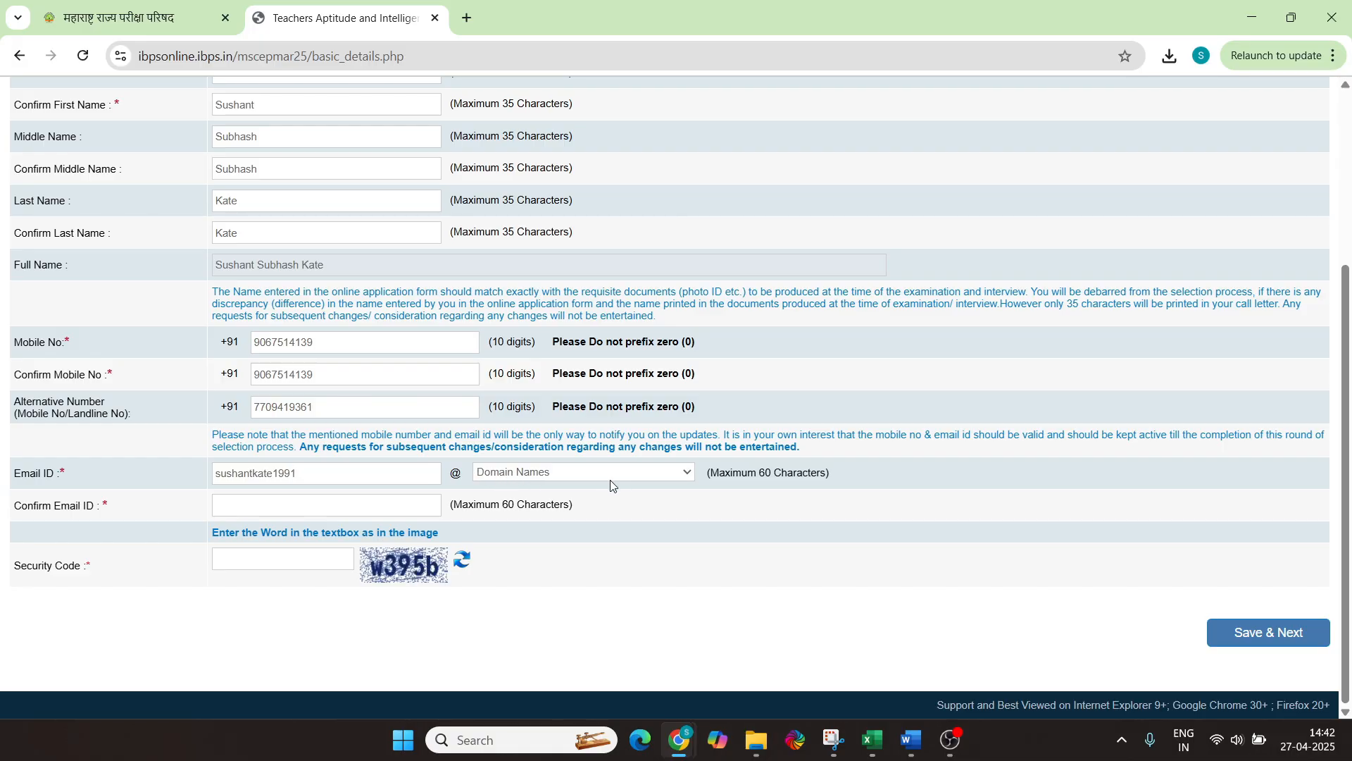
# Fill in the candidate's e-mail username with gmail.com as the domain
pyautogui.click(354, 474)
pyautogui.moveTo(335, 475); pyautogui.dragTo(207, 478)
pyautogui.click(557, 472)
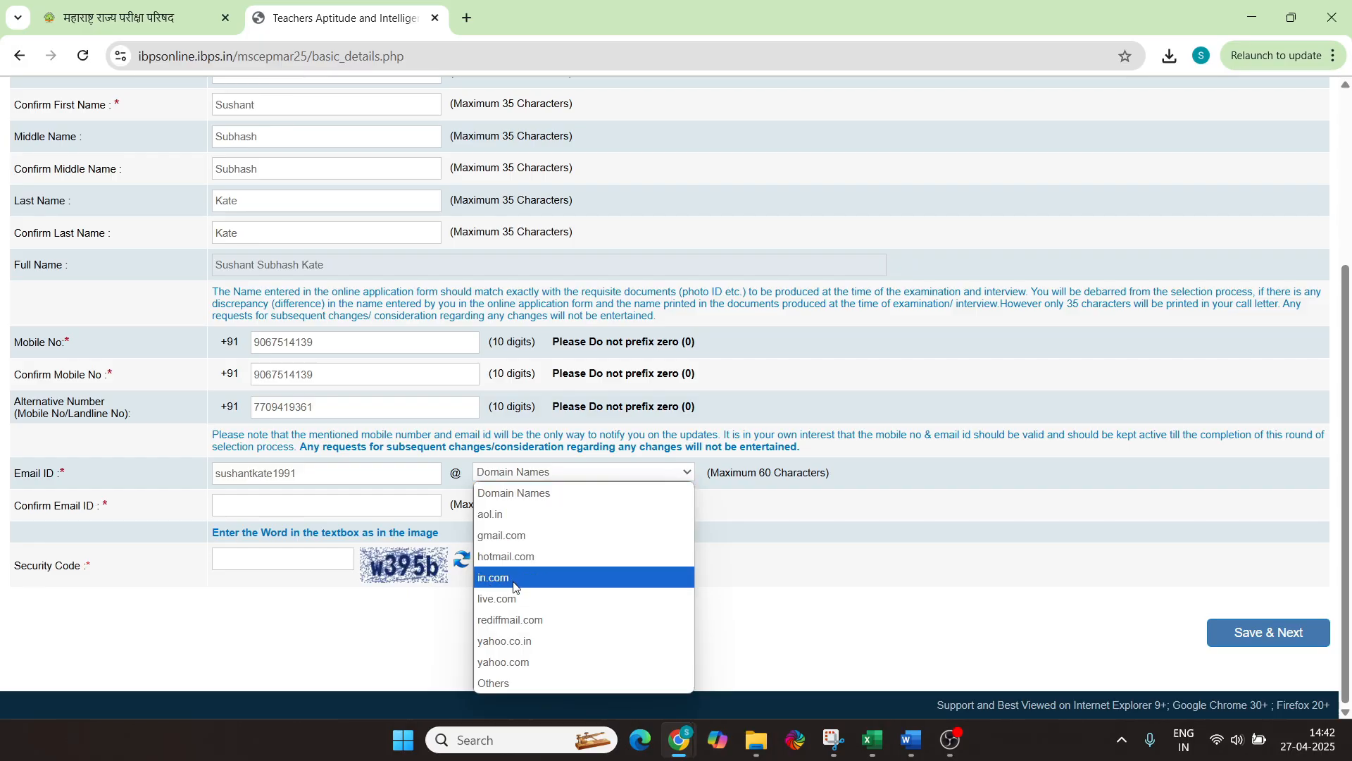
pyautogui.click(343, 470)
pyautogui.moveTo(342, 470); pyautogui.dragTo(215, 467)
pyautogui.click(523, 474)
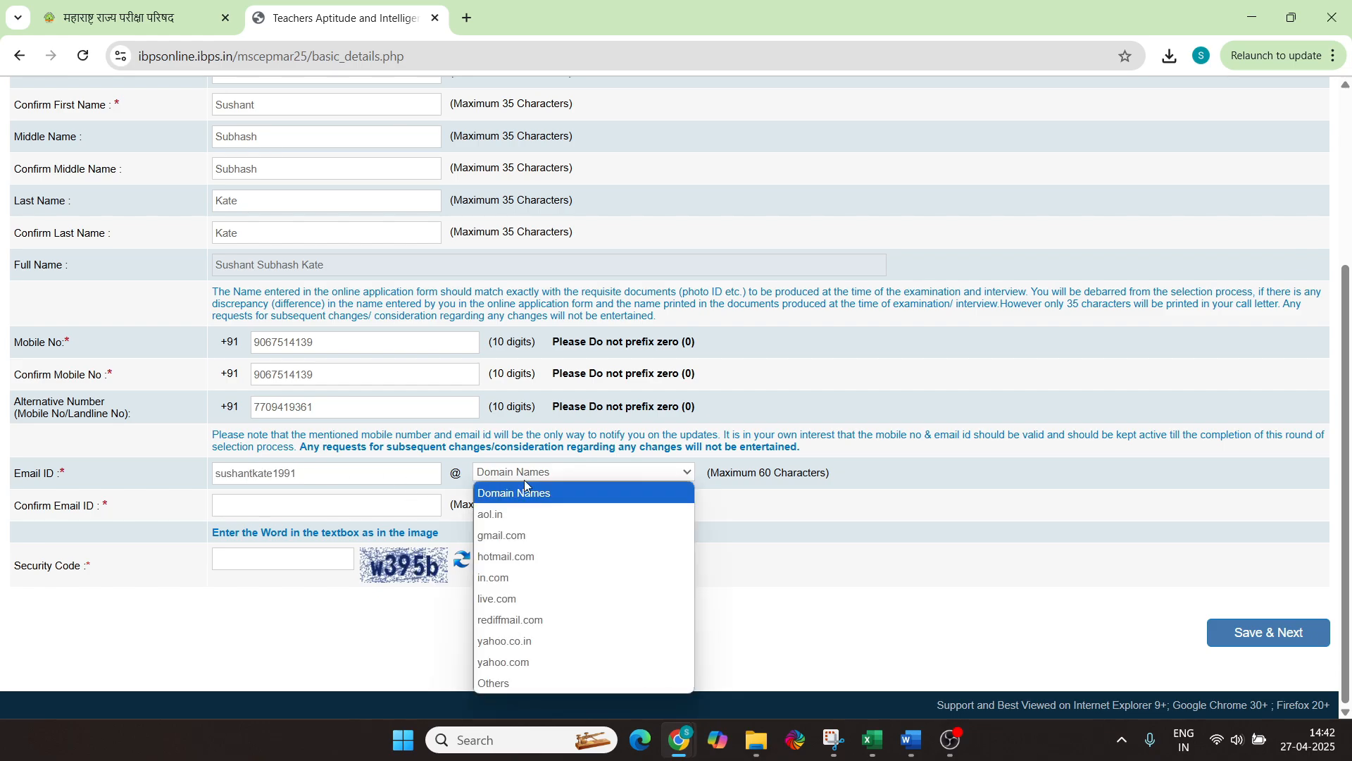
pyautogui.click(529, 537)
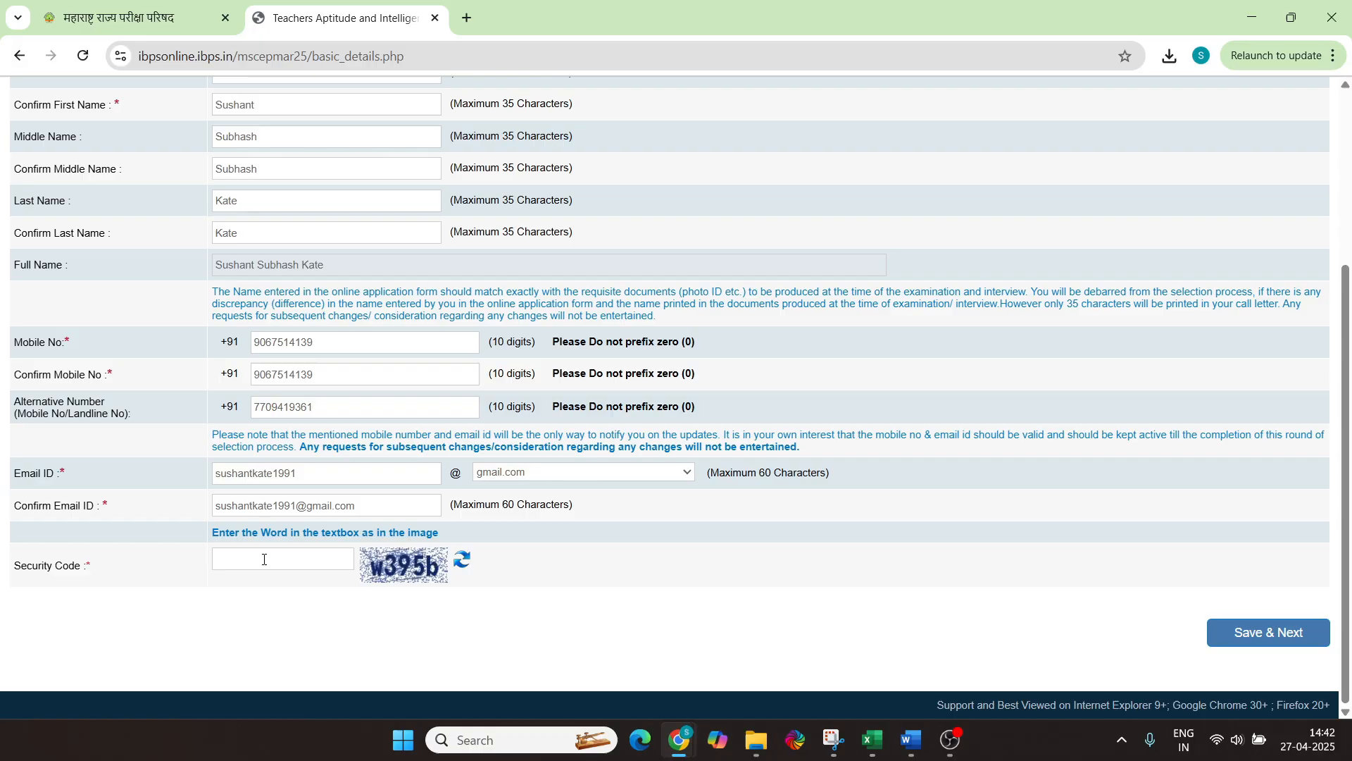
# Enter the security code and submit the basic details with Save & Next
pyautogui.write('w395b')
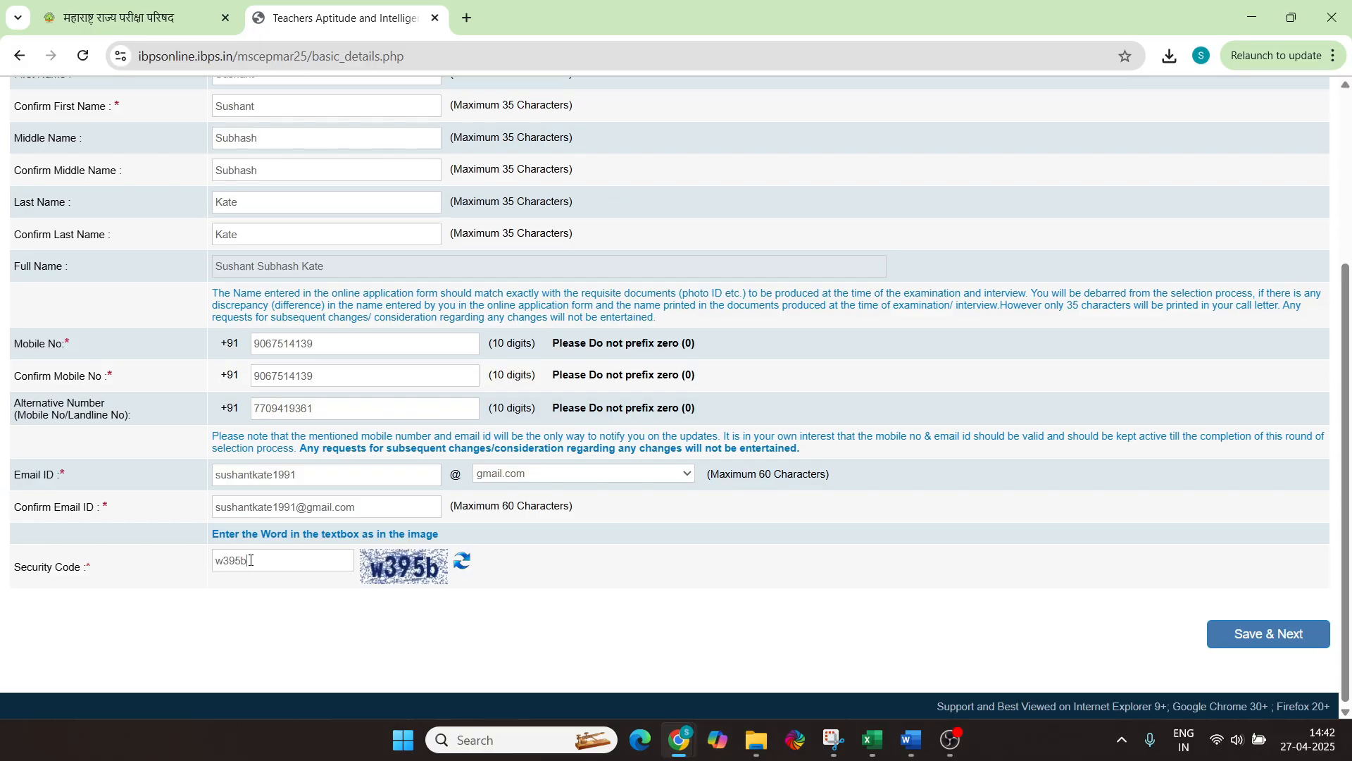
pyautogui.scroll(4, 374, 461)
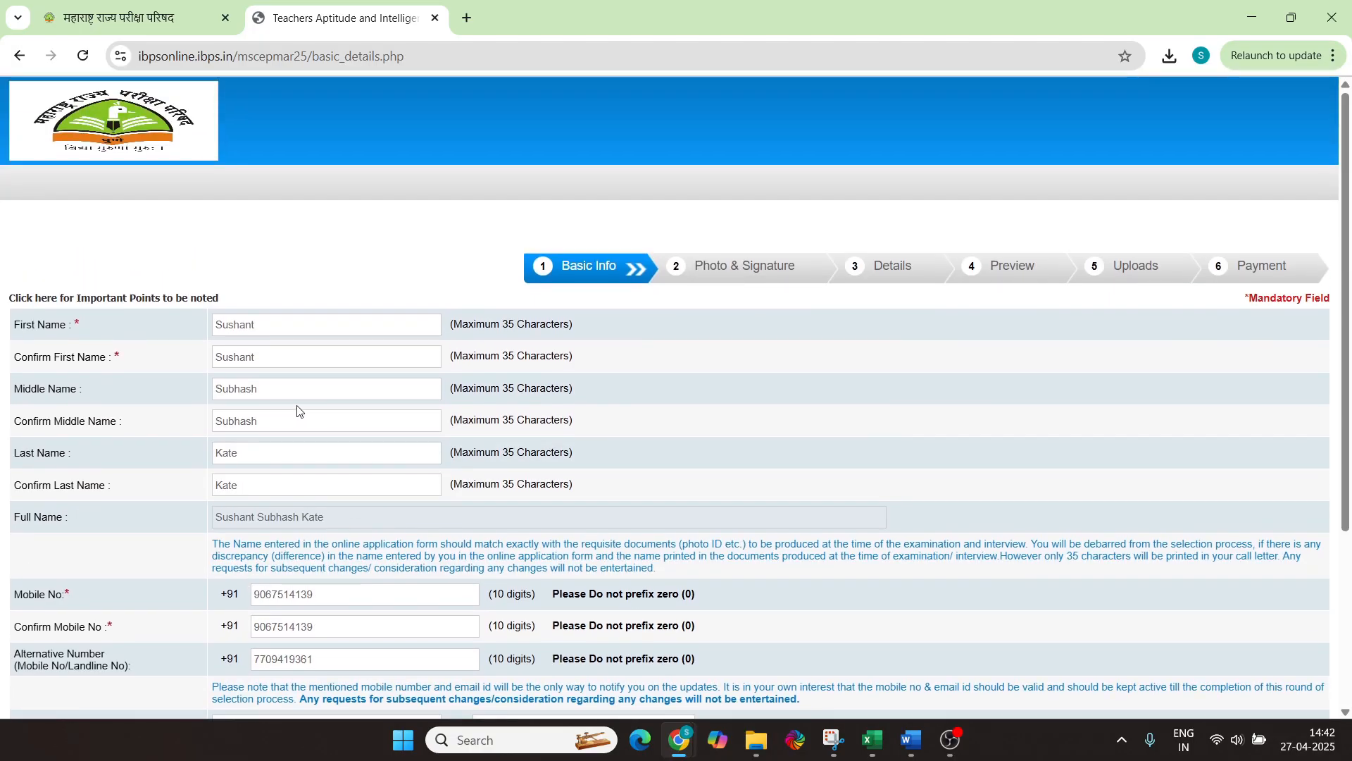
pyautogui.scroll(-5, 297, 411)
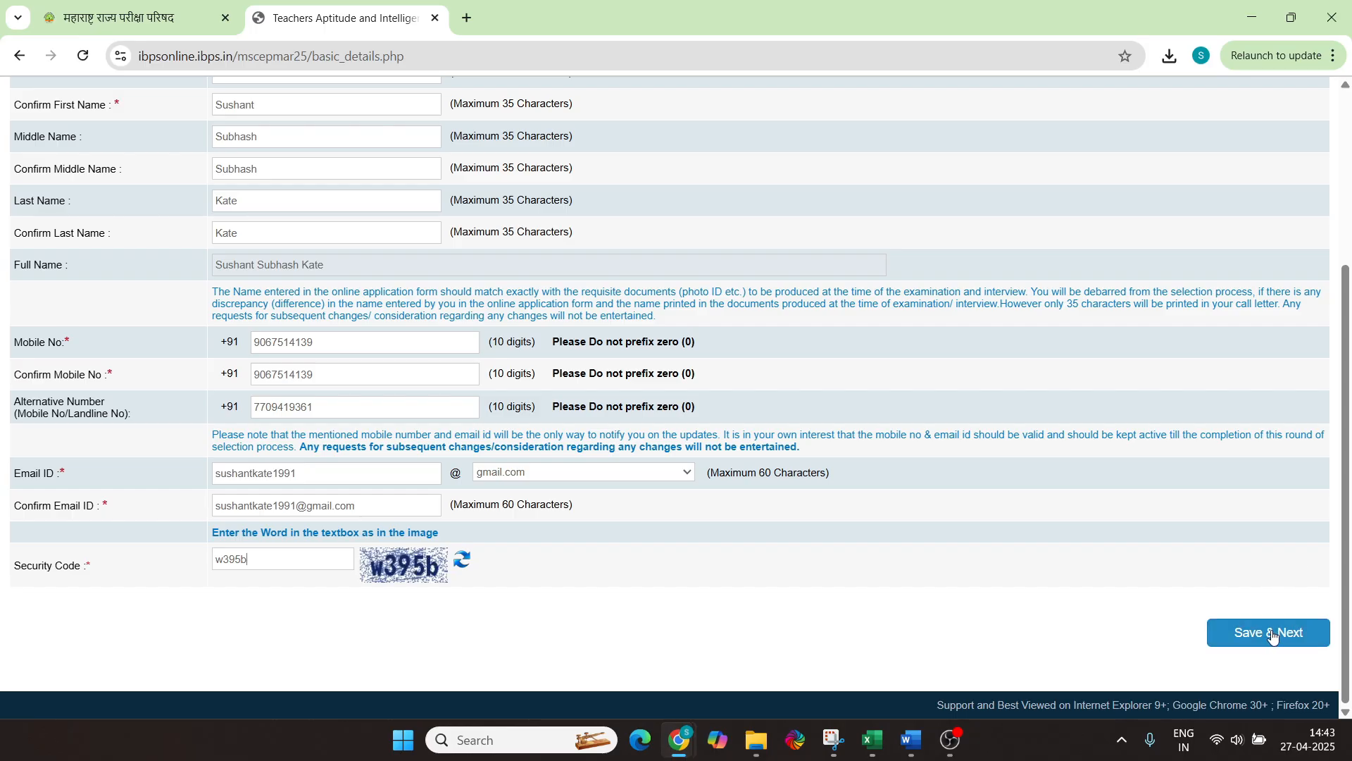
pyautogui.click(1271, 647)
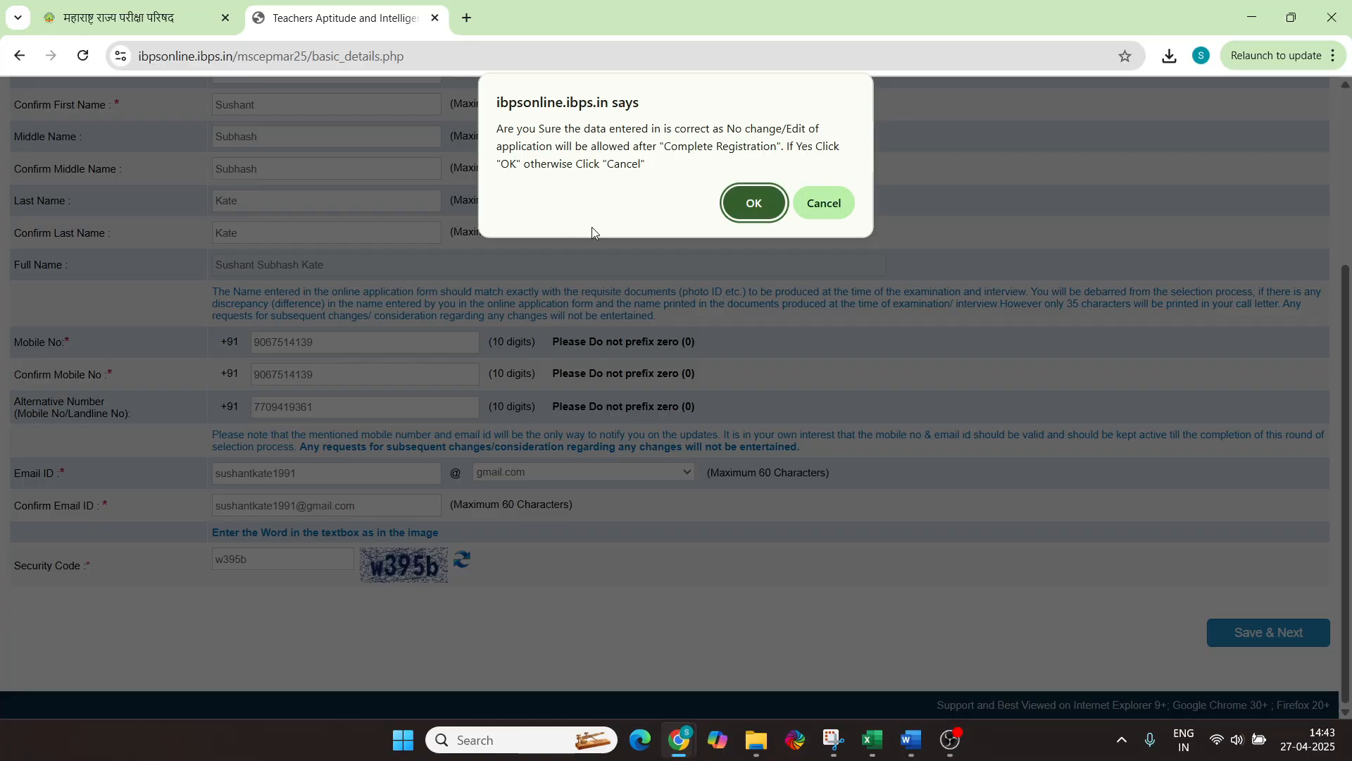
# Confirm the details are correct to receive the provisional registration number and password
pyautogui.click(752, 206)
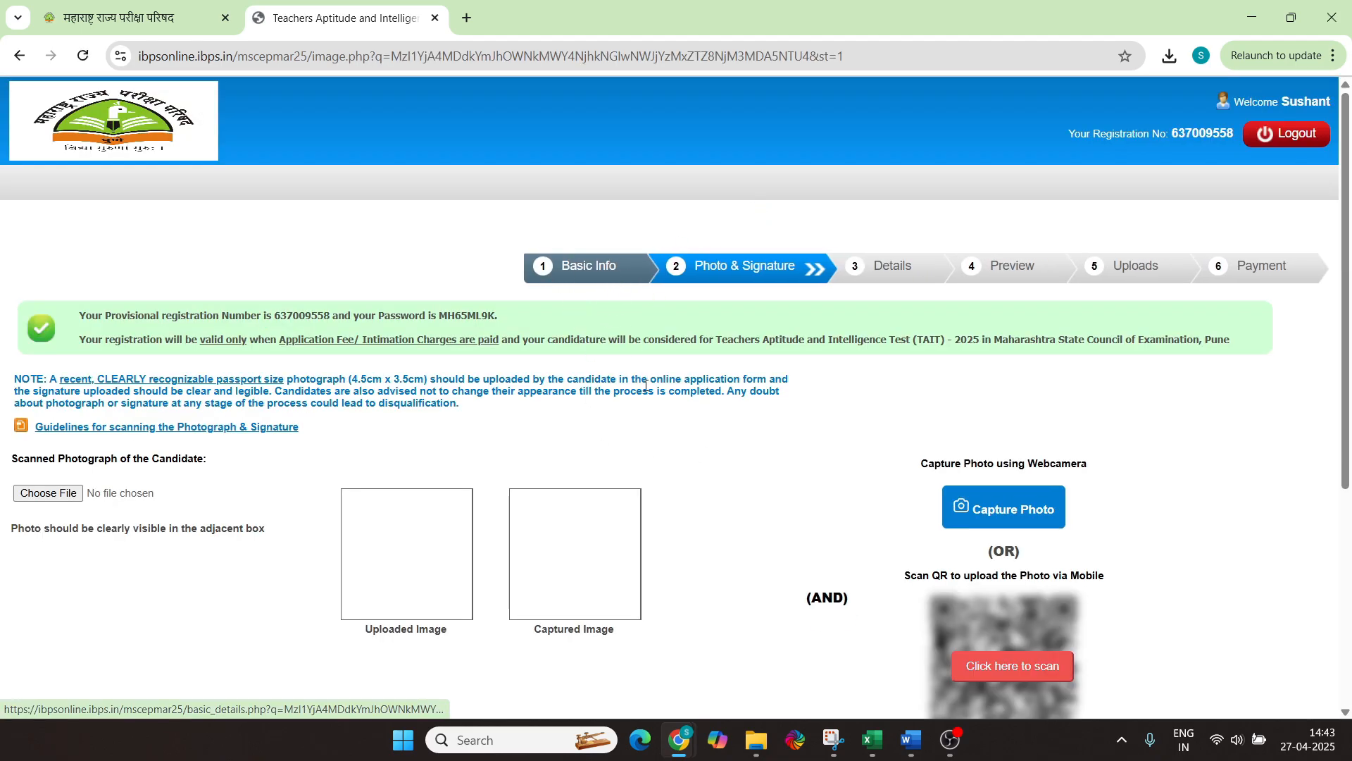
pyautogui.scroll(-2, 414, 398)
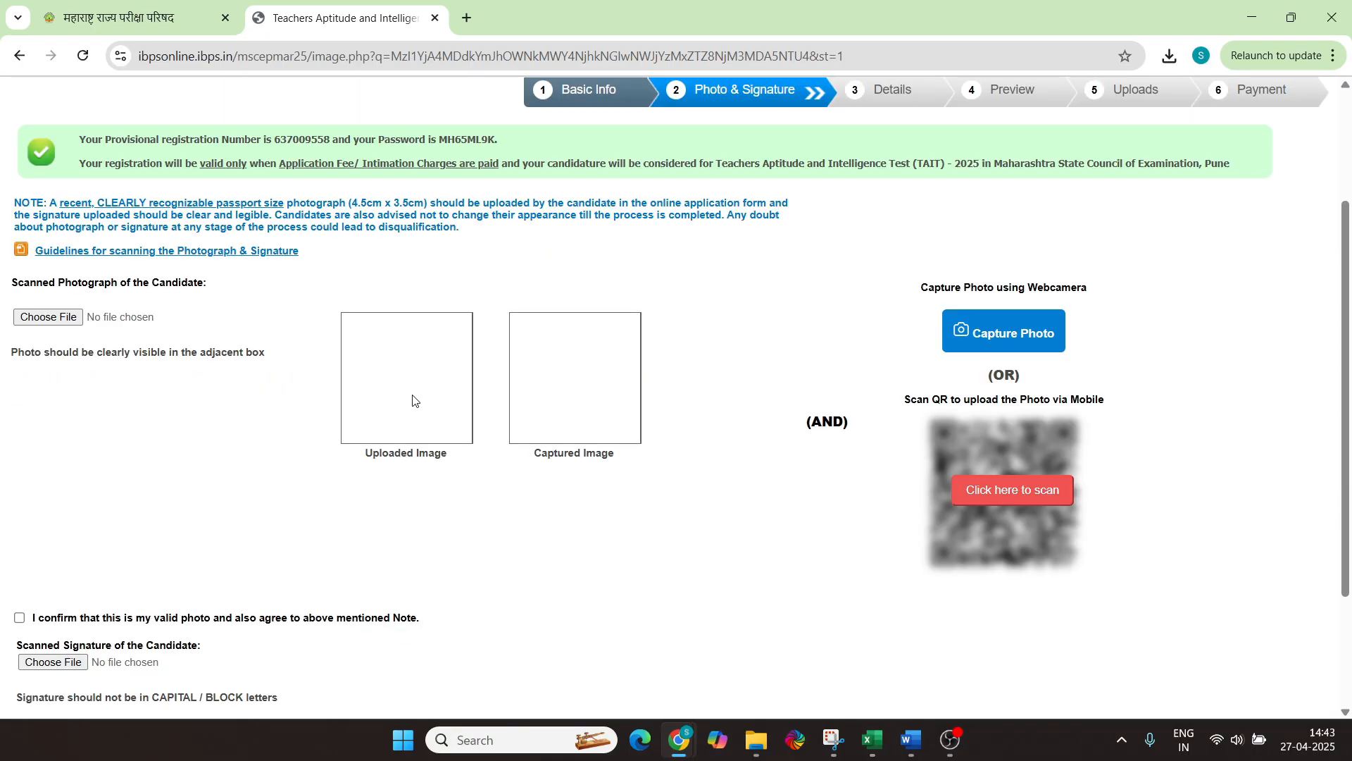
pyautogui.scroll(3, 253, 312)
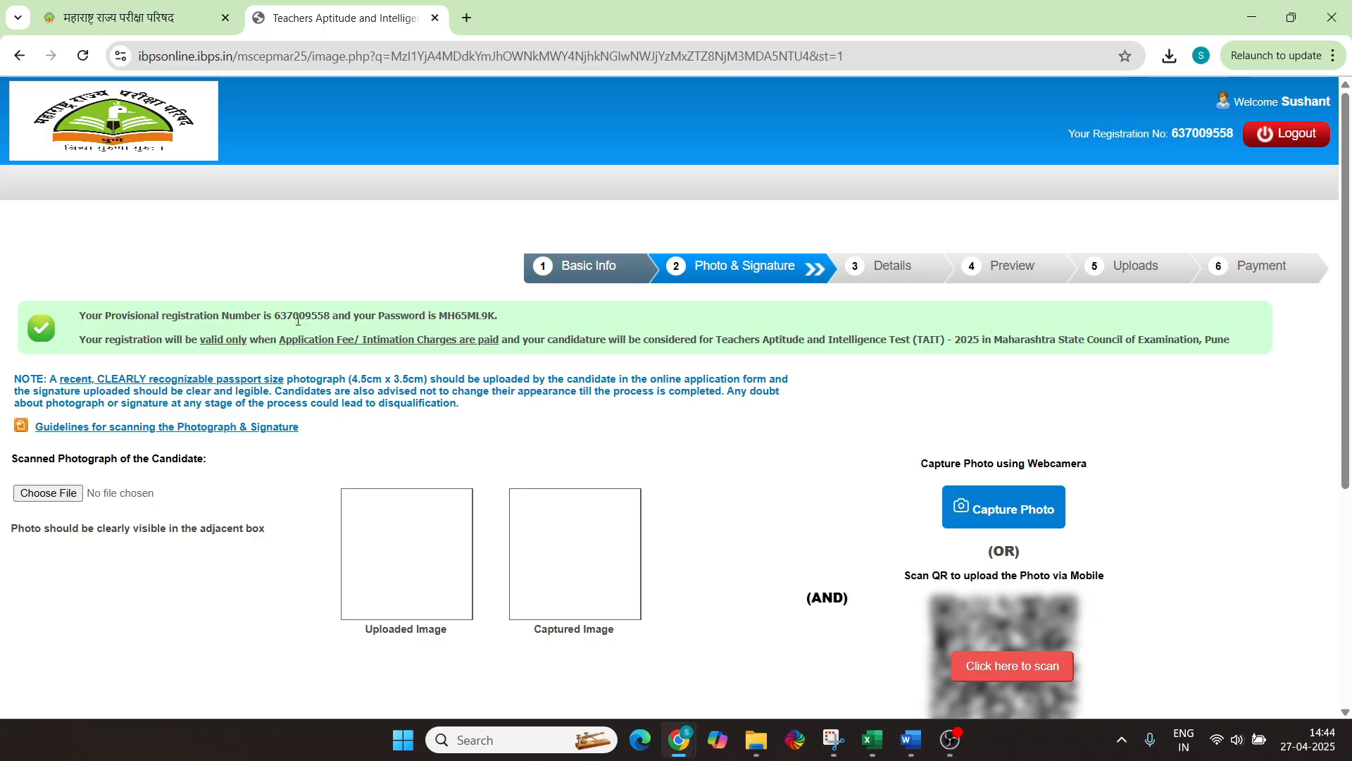
pyautogui.scroll(-1, 276, 315)
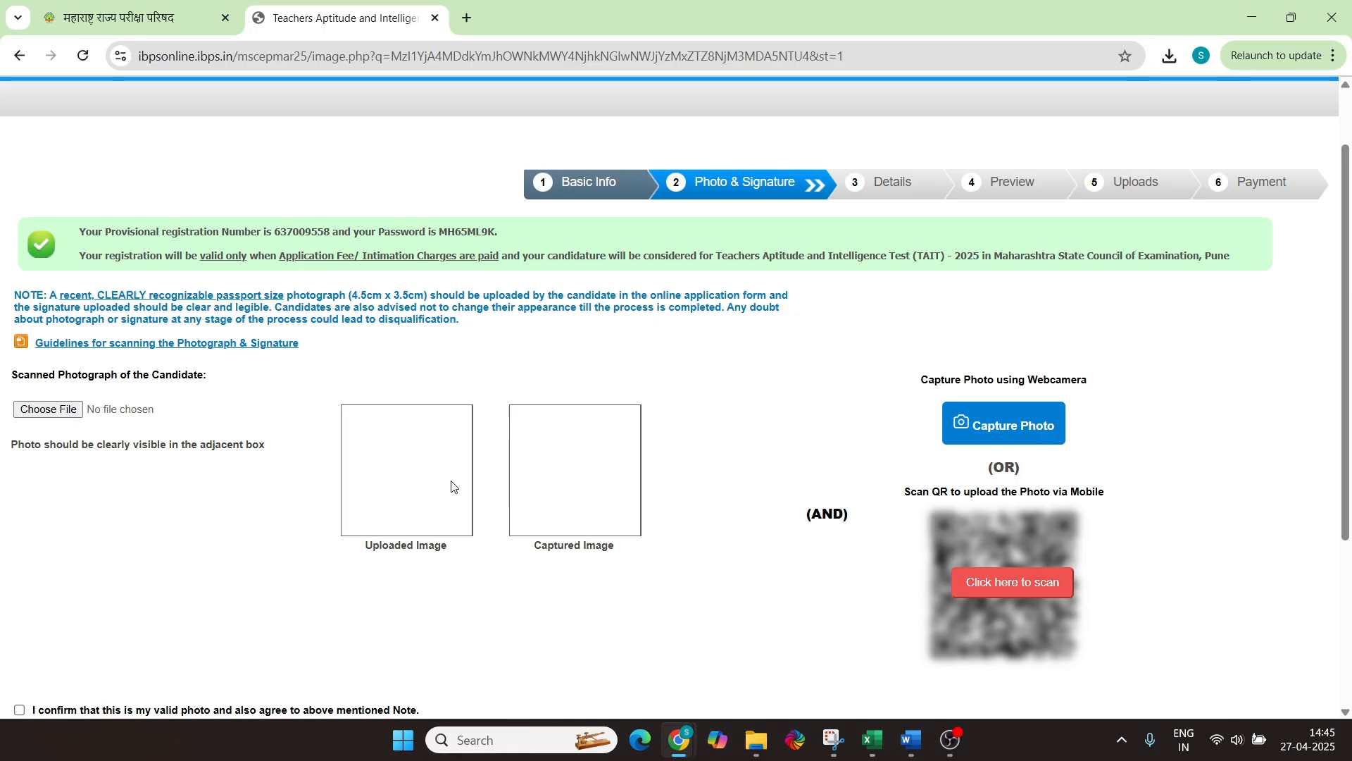
# Upload Photo.jpeg as the candidate photograph and add the webcam-captured photo
pyautogui.click(48, 416)
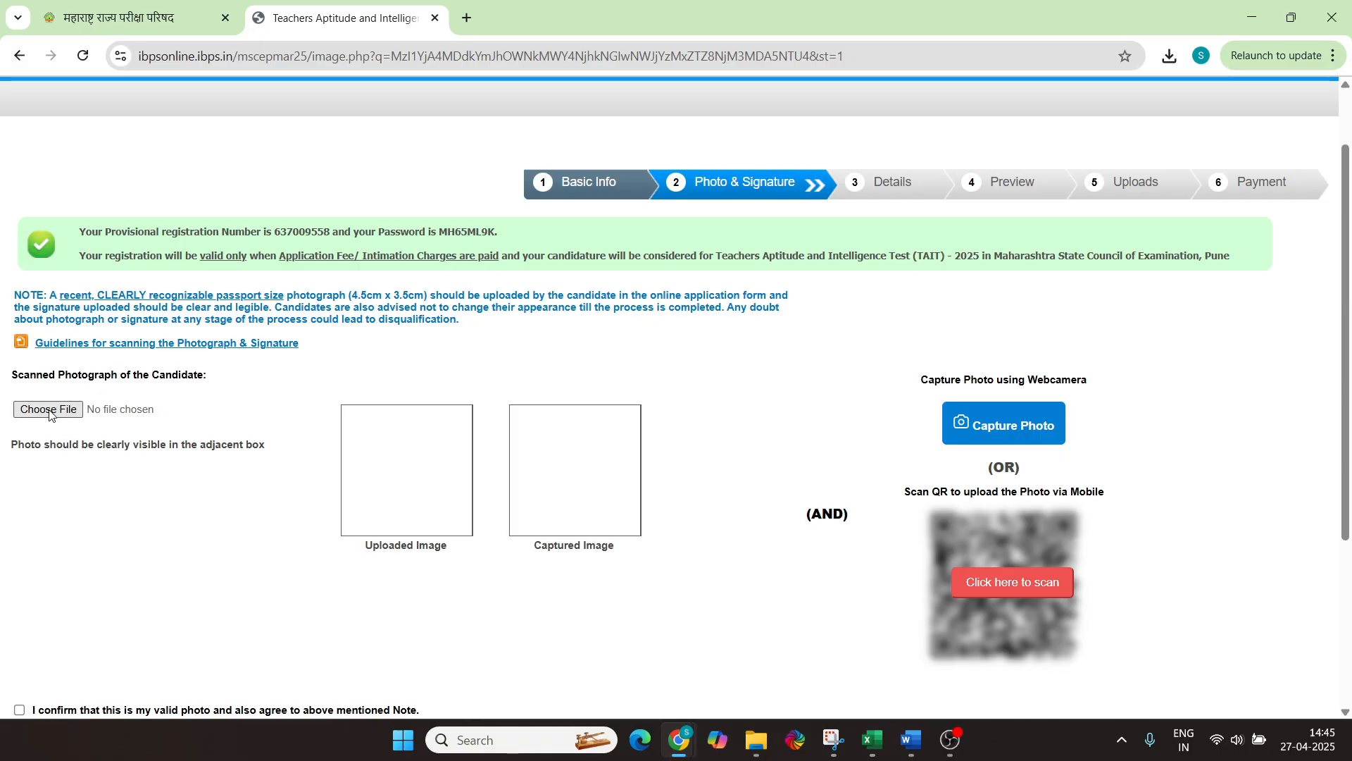
pyautogui.doubleClick(327, 267)
pyautogui.click(328, 272)
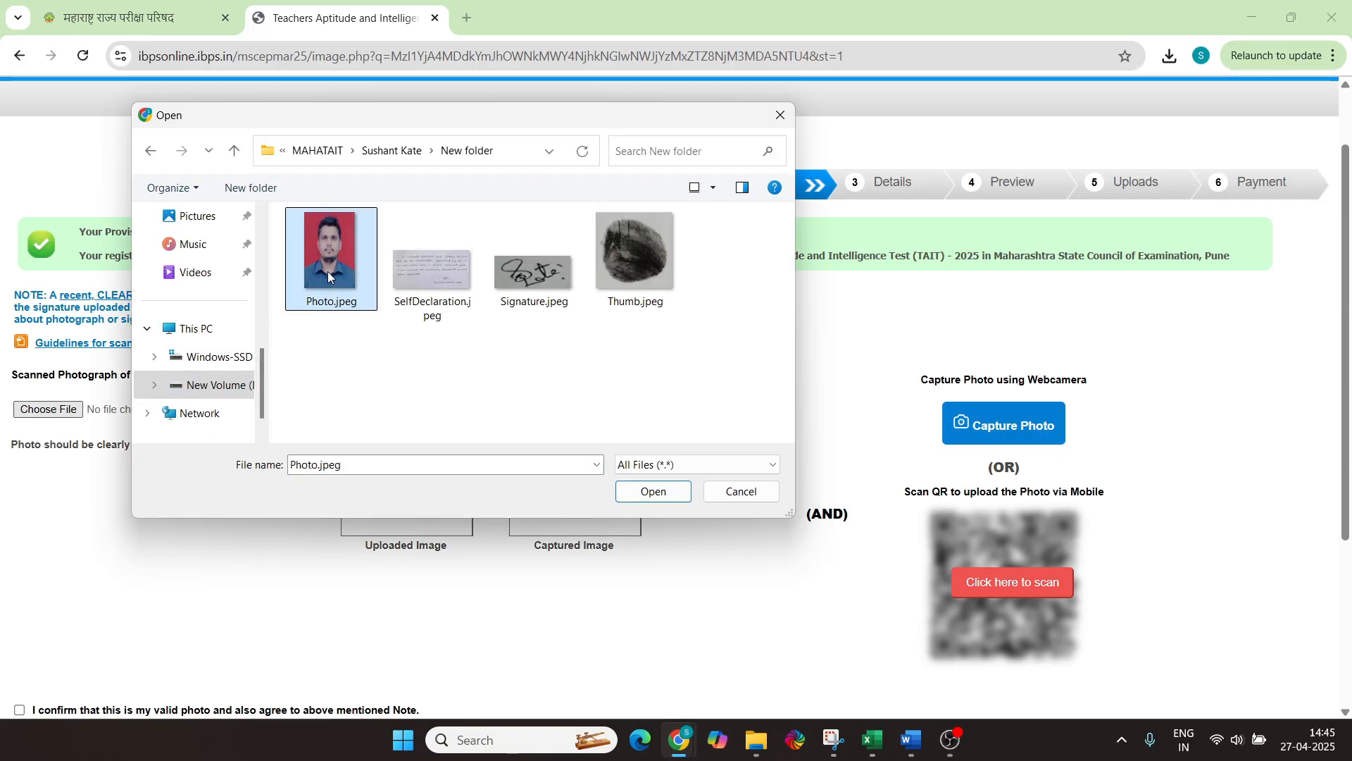
pyautogui.click(645, 493)
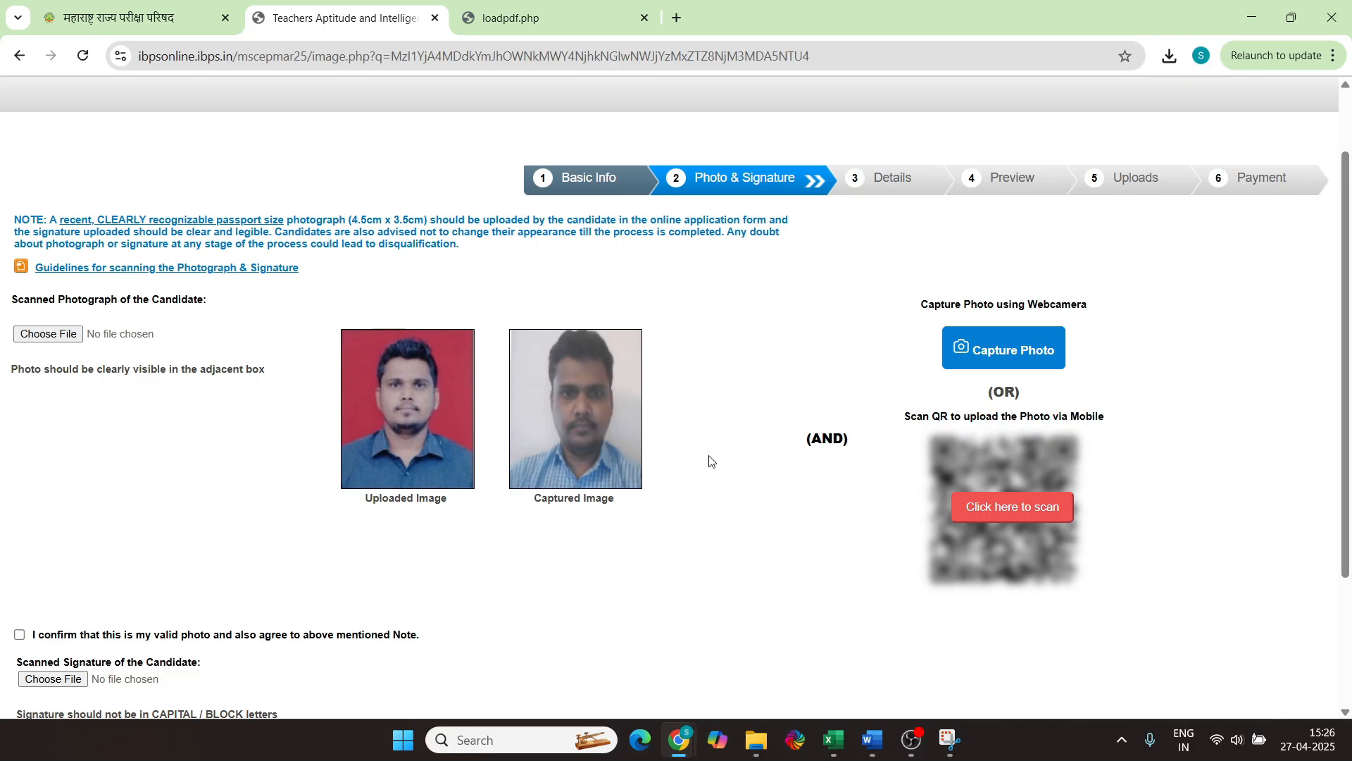
pyautogui.scroll(-1, 825, 514)
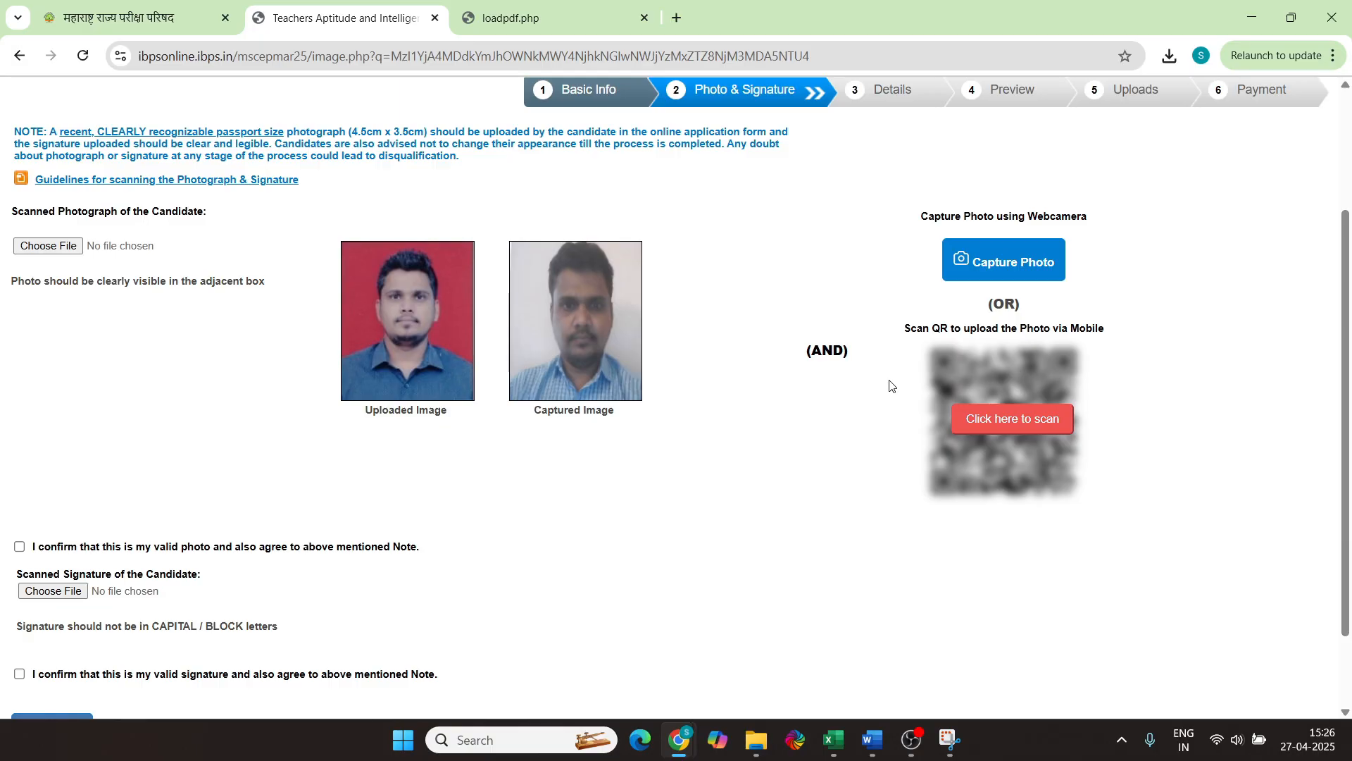
pyautogui.click(1005, 418)
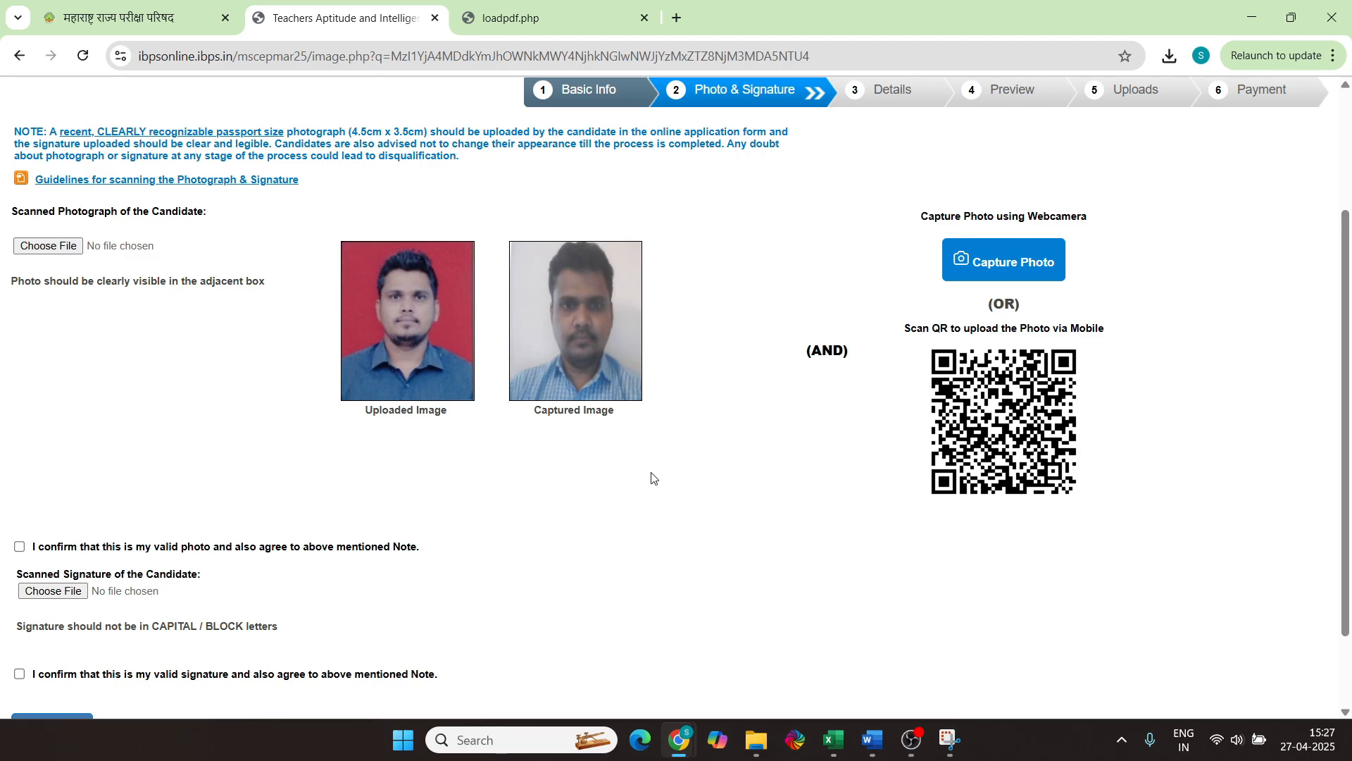
pyautogui.scroll(-2, 652, 478)
# Confirm the photo, upload and confirm Signature.jpeg, then continue to the Details step
pyautogui.click(29, 449)
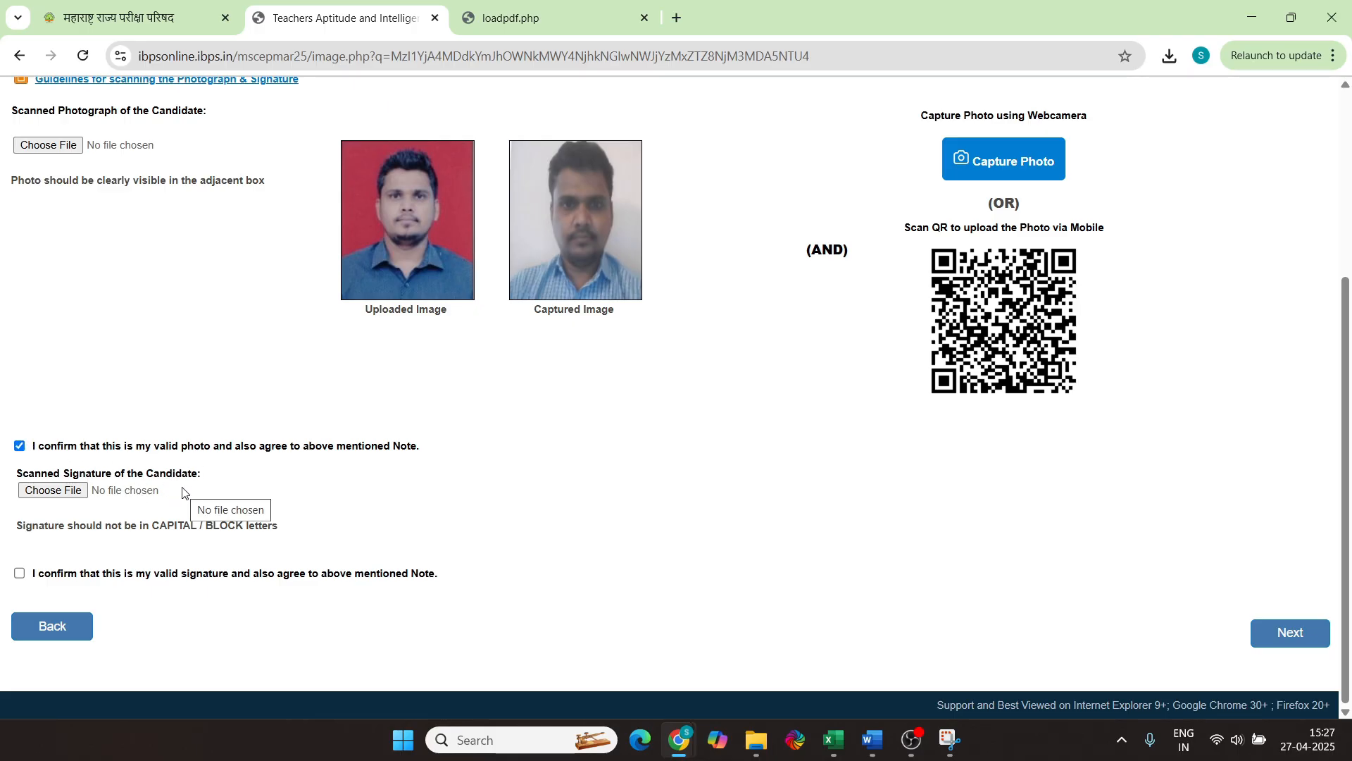
pyautogui.click(57, 491)
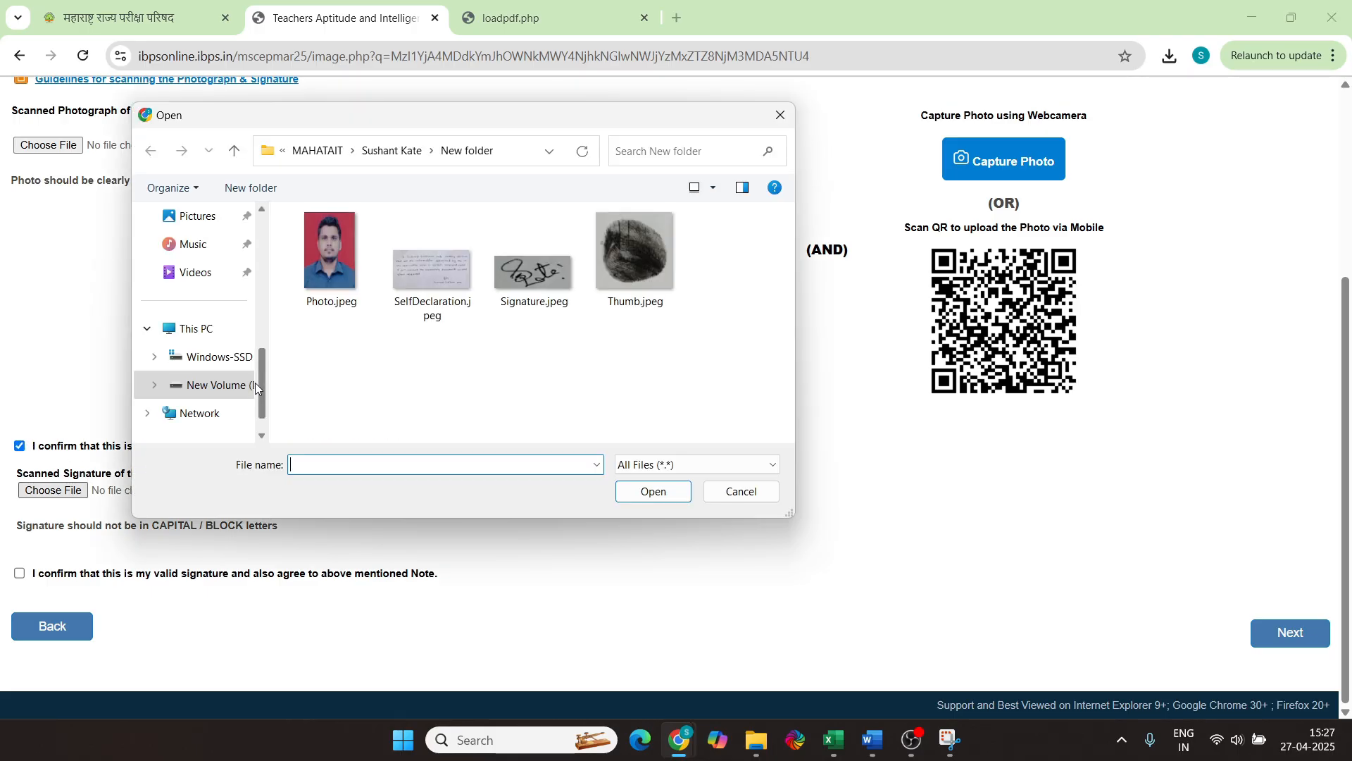
pyautogui.click(531, 281)
pyautogui.click(650, 491)
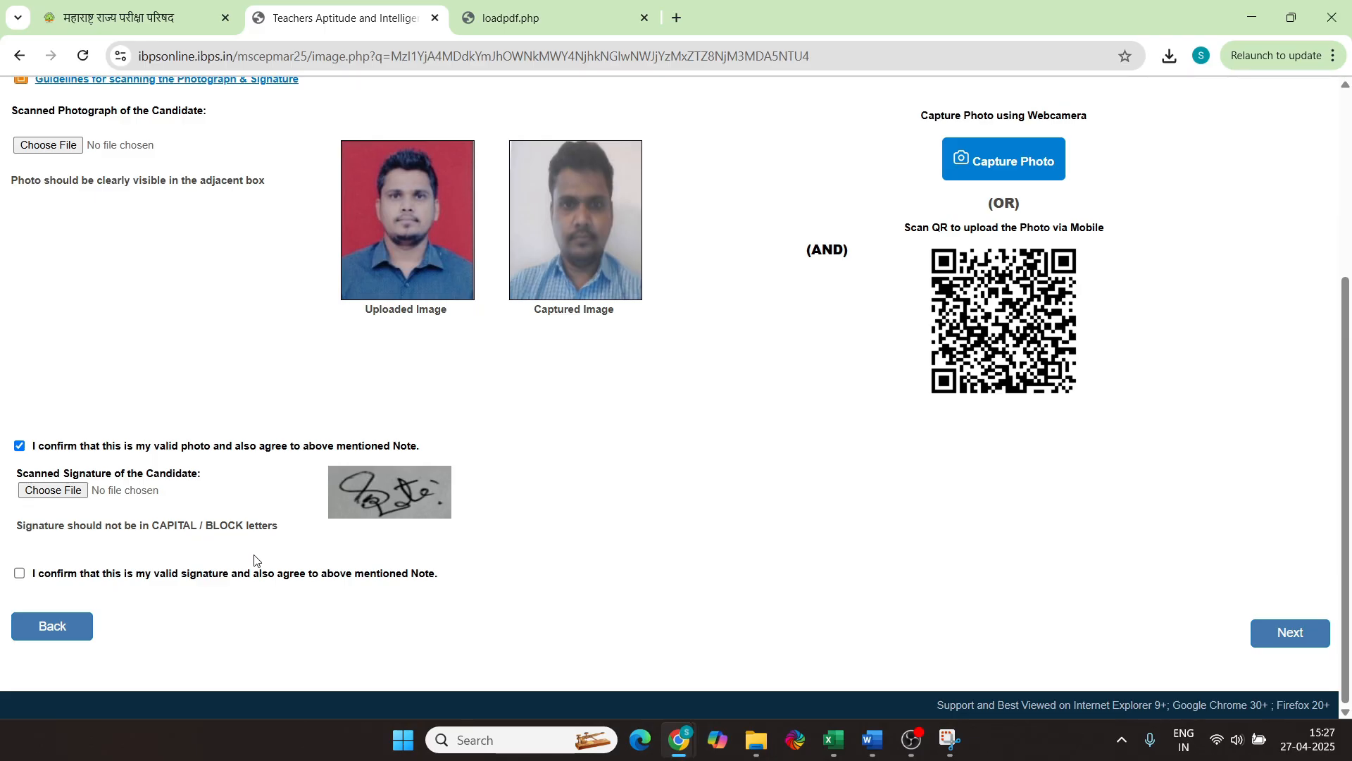
pyautogui.click(19, 574)
pyautogui.click(1291, 636)
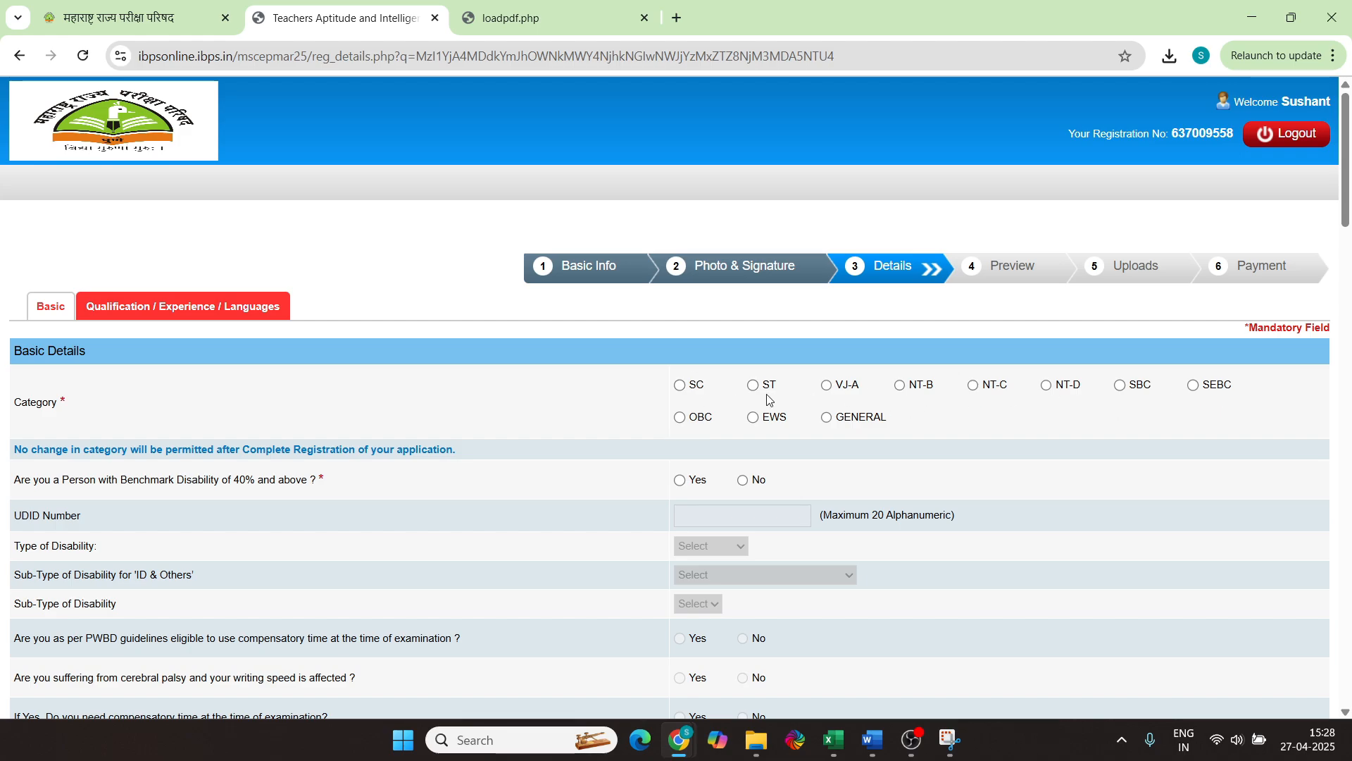
# Choose SC as the category, acknowledge its alert, and answer No for benchmark disability
pyautogui.click(681, 387)
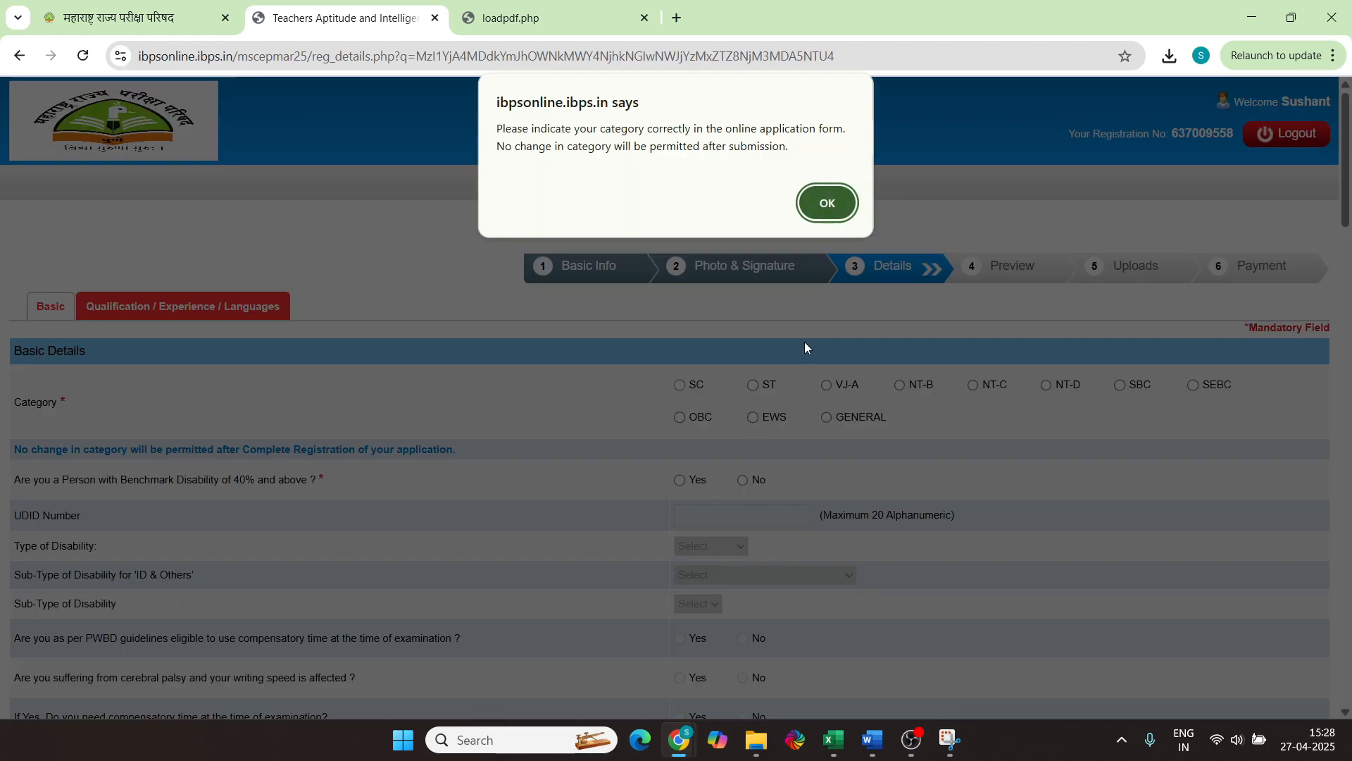
pyautogui.click(829, 205)
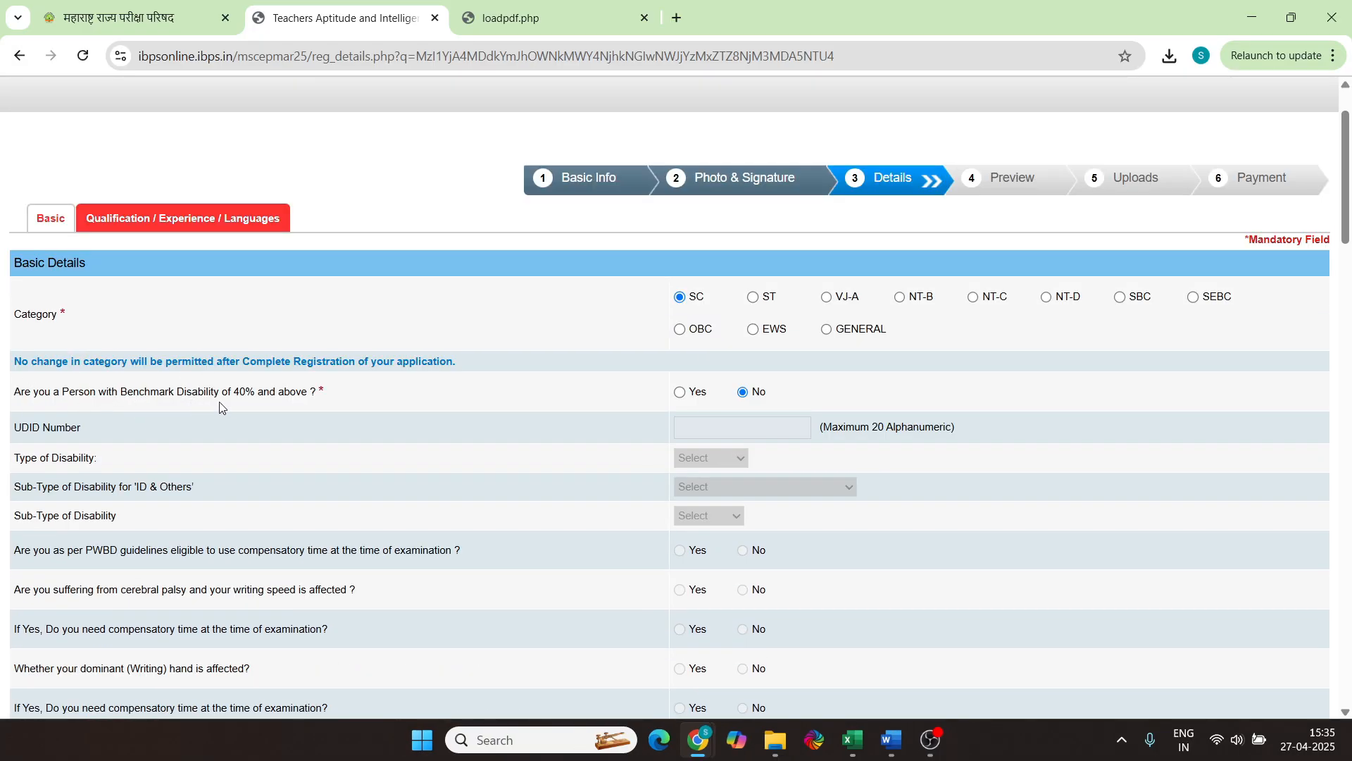
pyautogui.click(680, 393)
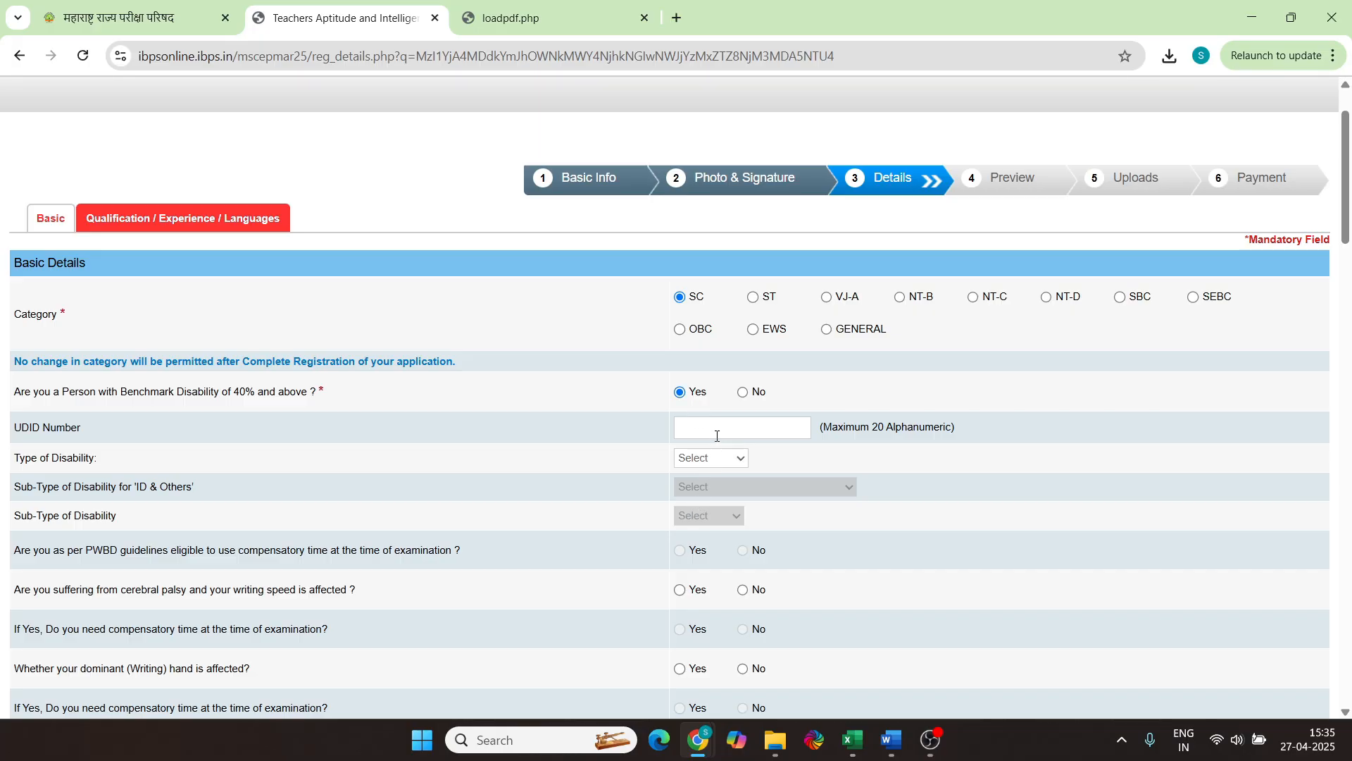
pyautogui.click(743, 392)
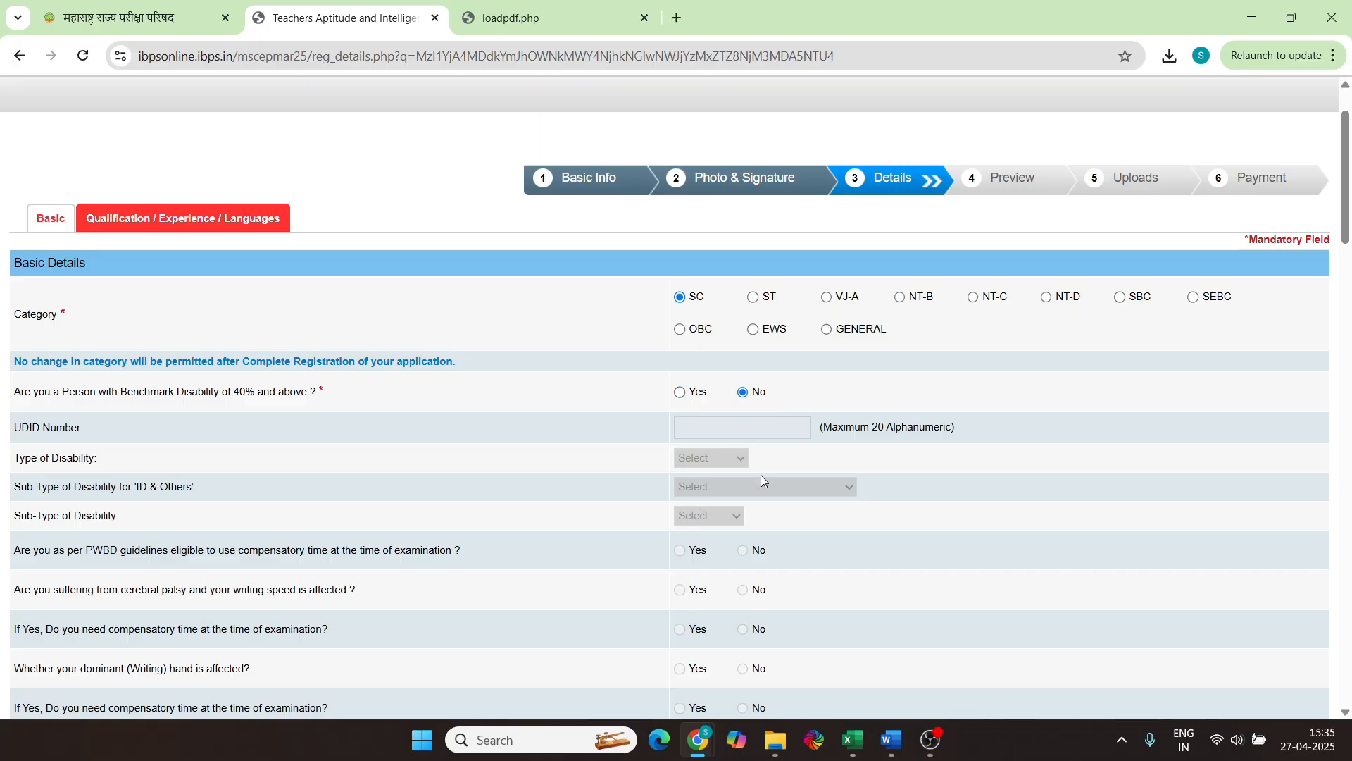
pyautogui.scroll(-3, 766, 476)
# Answer No to the women reservation and orphan child questions
pyautogui.scroll(-3, 807, 464)
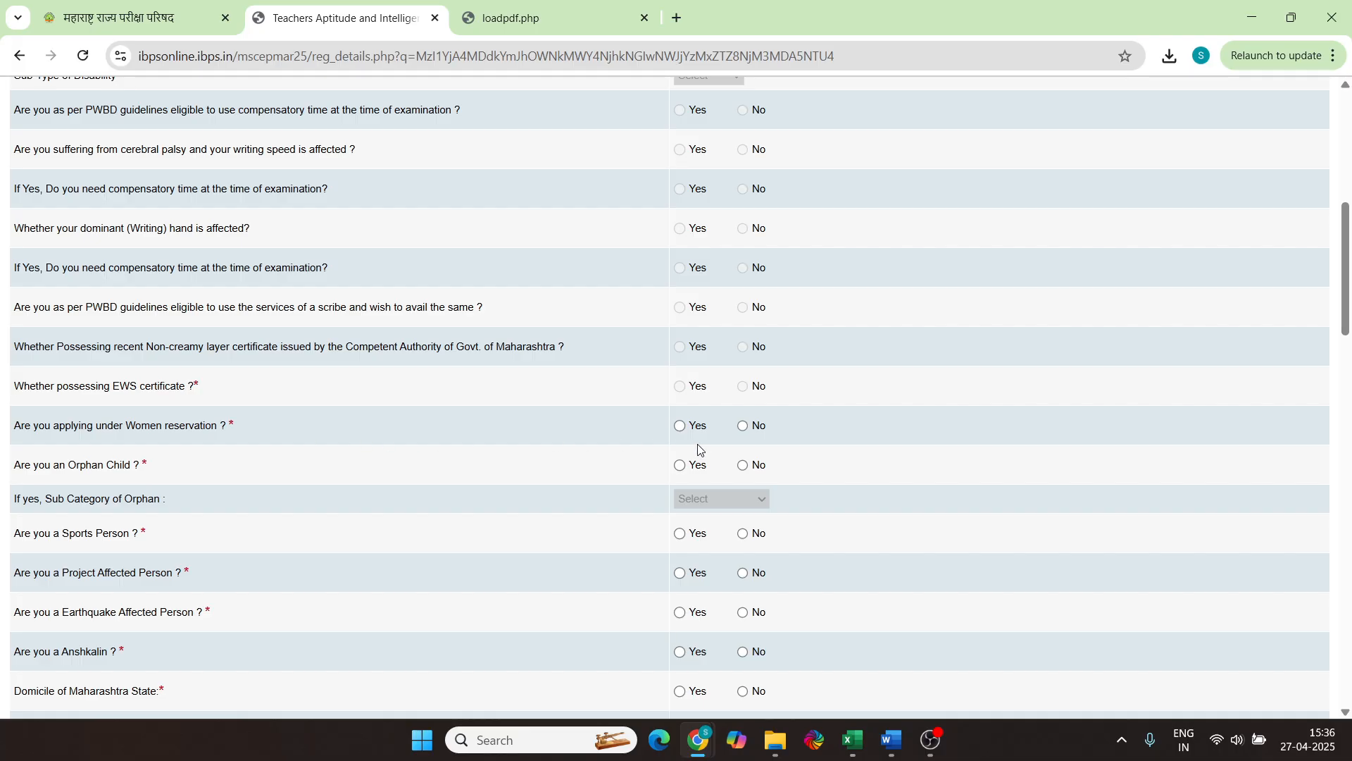
pyautogui.click(680, 427)
pyautogui.click(743, 426)
pyautogui.scroll(-4, 809, 436)
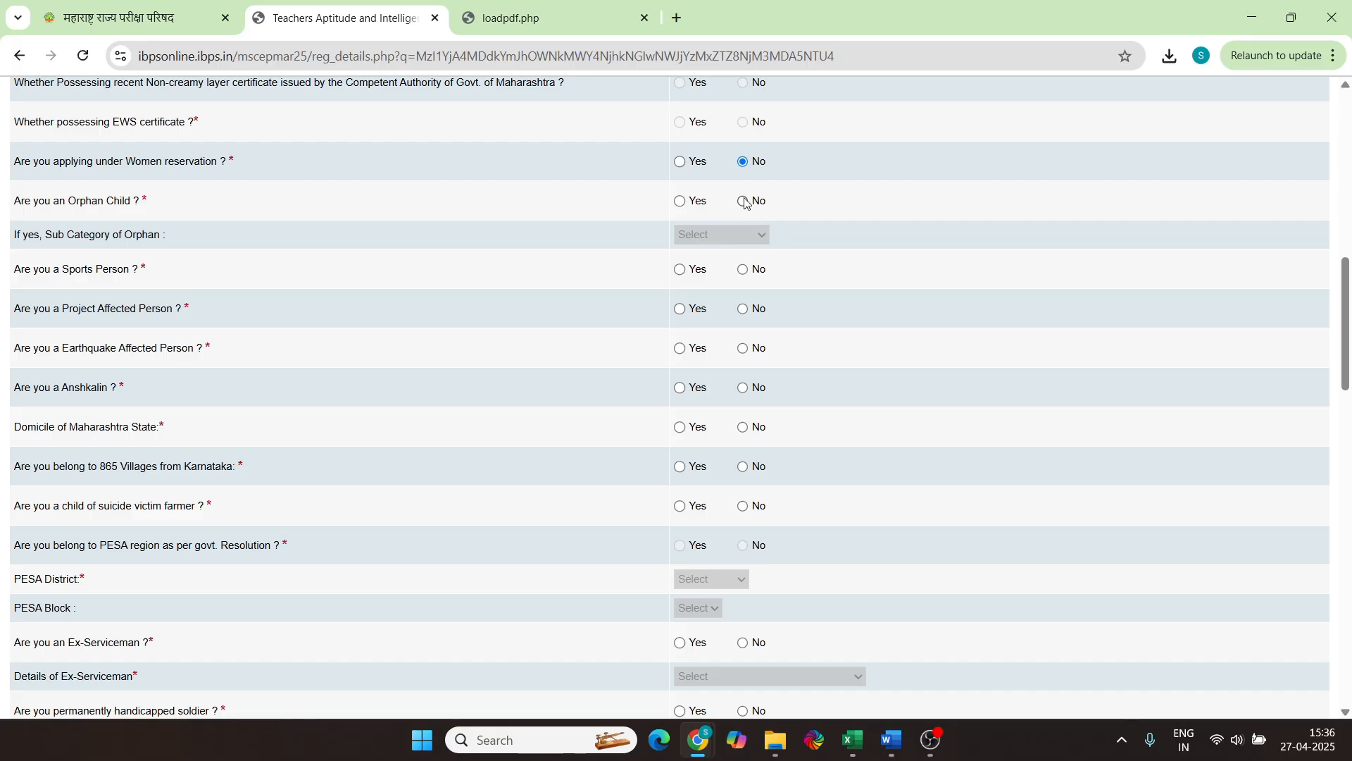
pyautogui.press('Left')
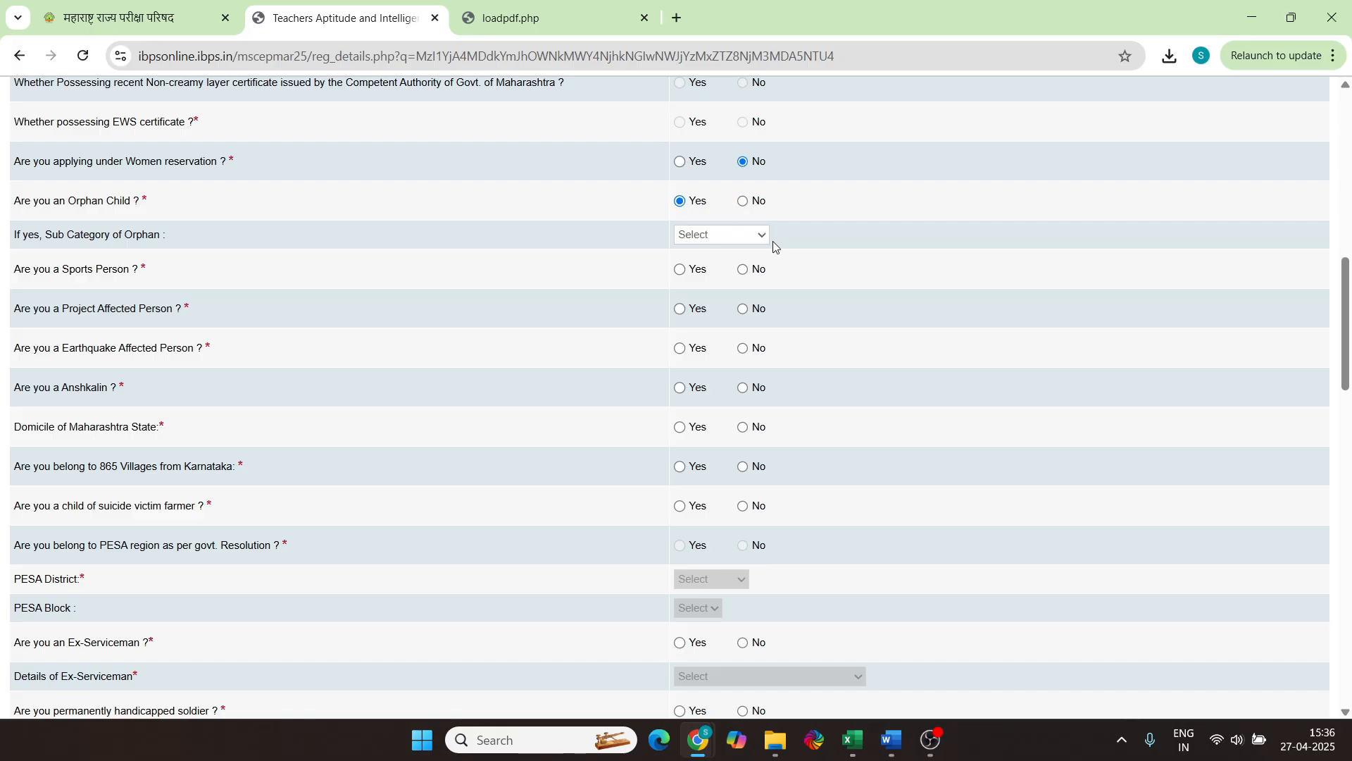
pyautogui.click(730, 236)
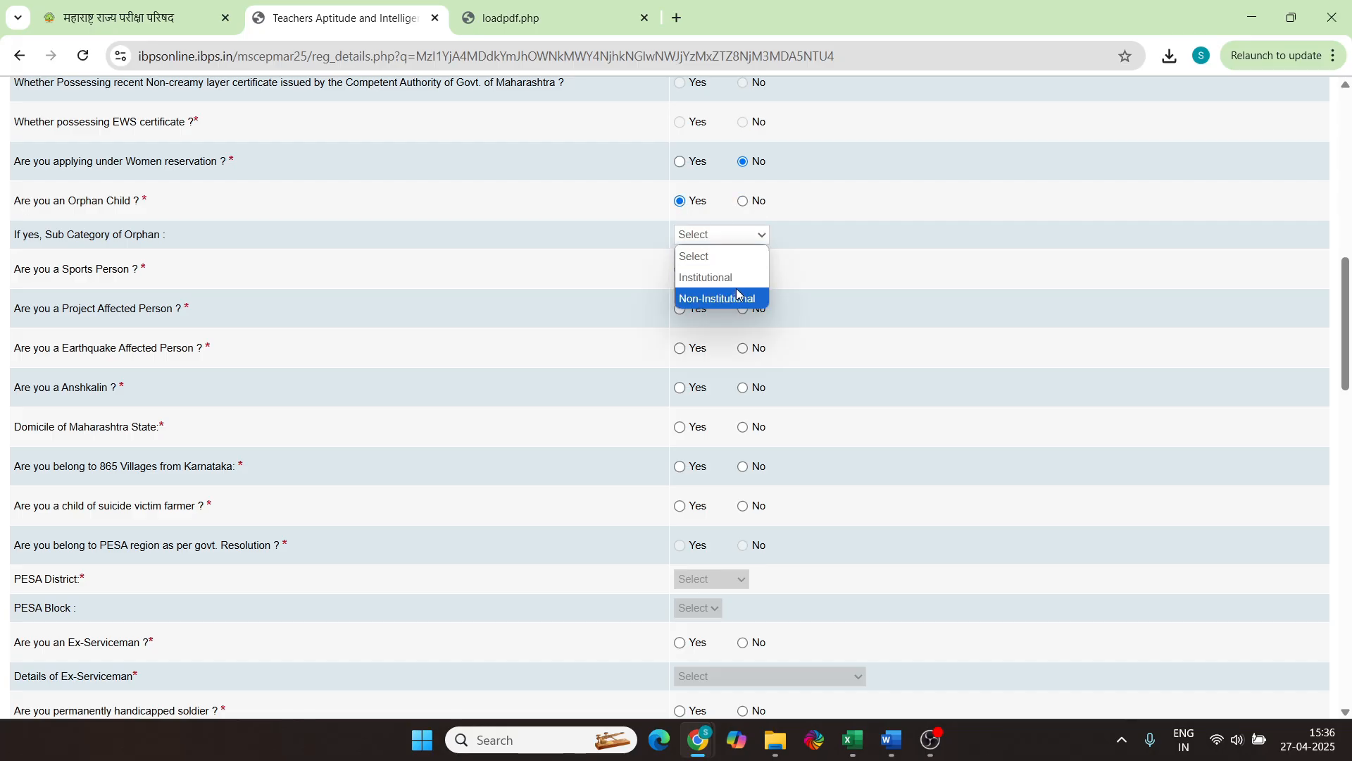
pyautogui.click(743, 201)
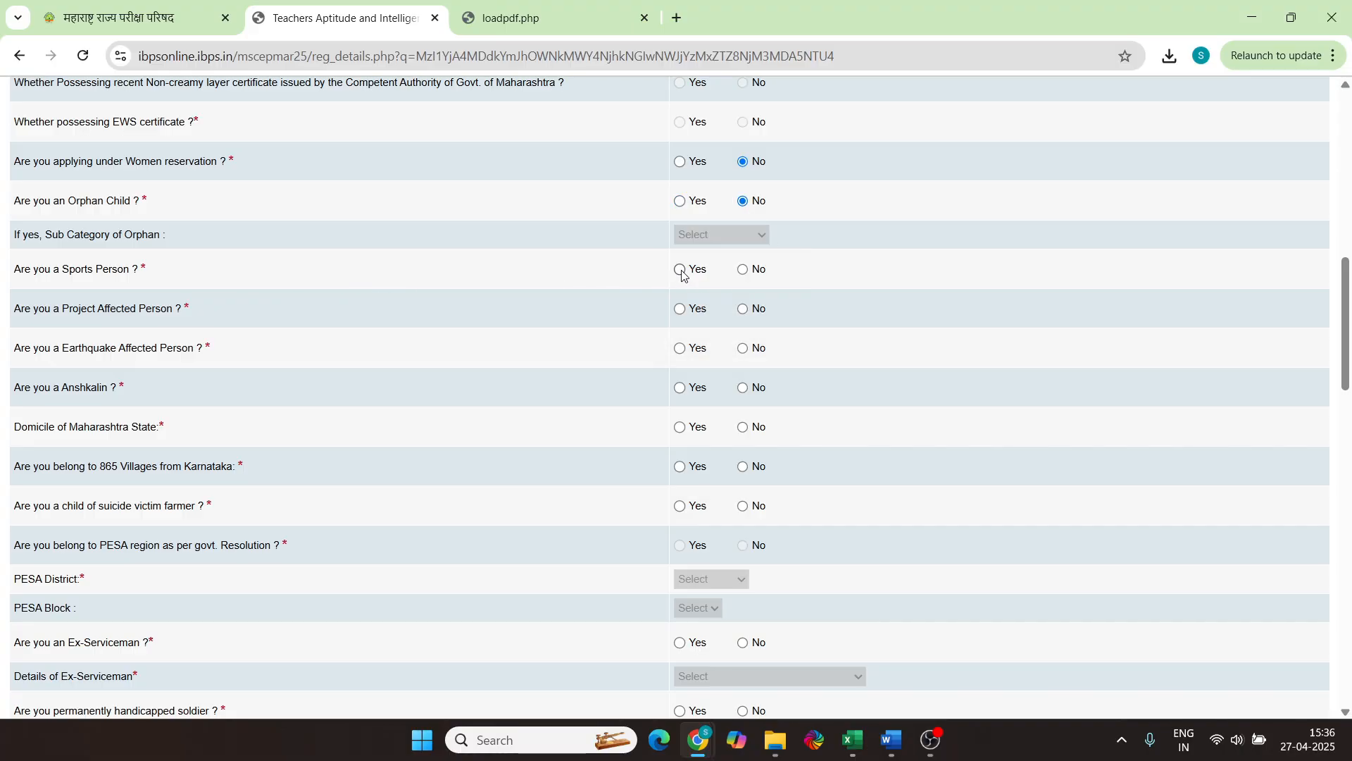
# Answer No for sports, project/earthquake affected, Anshkalin, Karnataka villages, farmer suicide; Yes for Maharashtra domicile
pyautogui.click(745, 271)
pyautogui.click(745, 312)
pyautogui.click(744, 349)
pyautogui.click(745, 388)
pyautogui.click(680, 427)
pyautogui.click(743, 467)
pyautogui.click(743, 507)
pyautogui.scroll(-2, 783, 548)
# Answer No to ex-serviceman, handicapped soldier, freedom-fighter ward and 1994 election employee questions
pyautogui.click(742, 466)
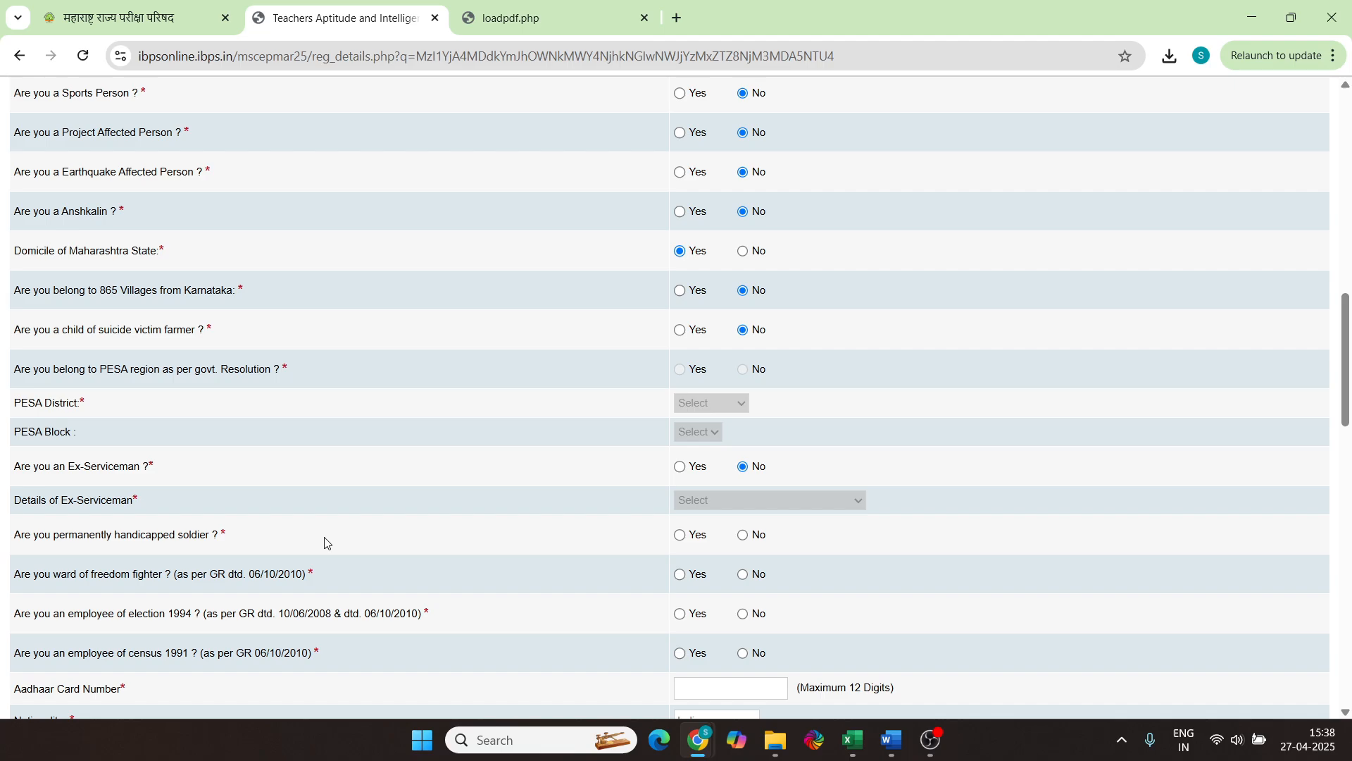
pyautogui.scroll(-2, 325, 543)
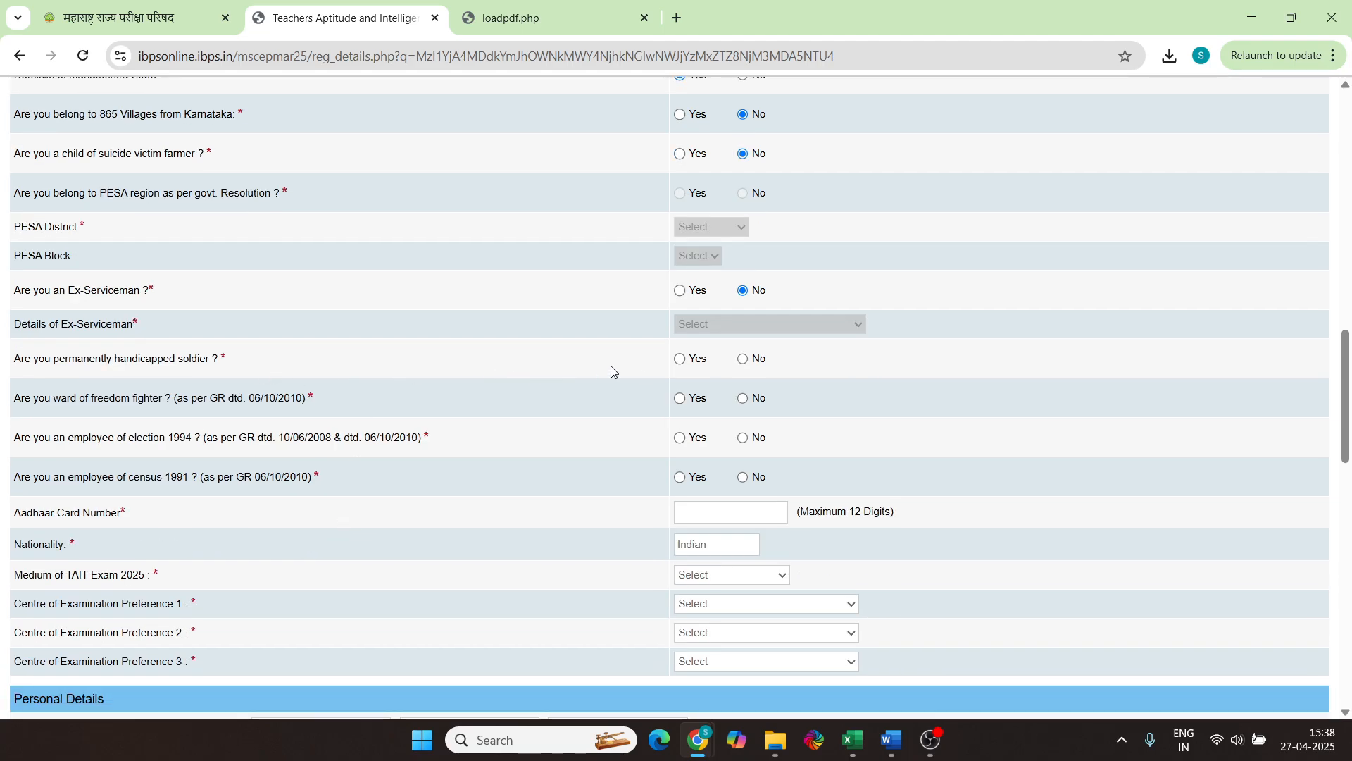
pyautogui.click(744, 360)
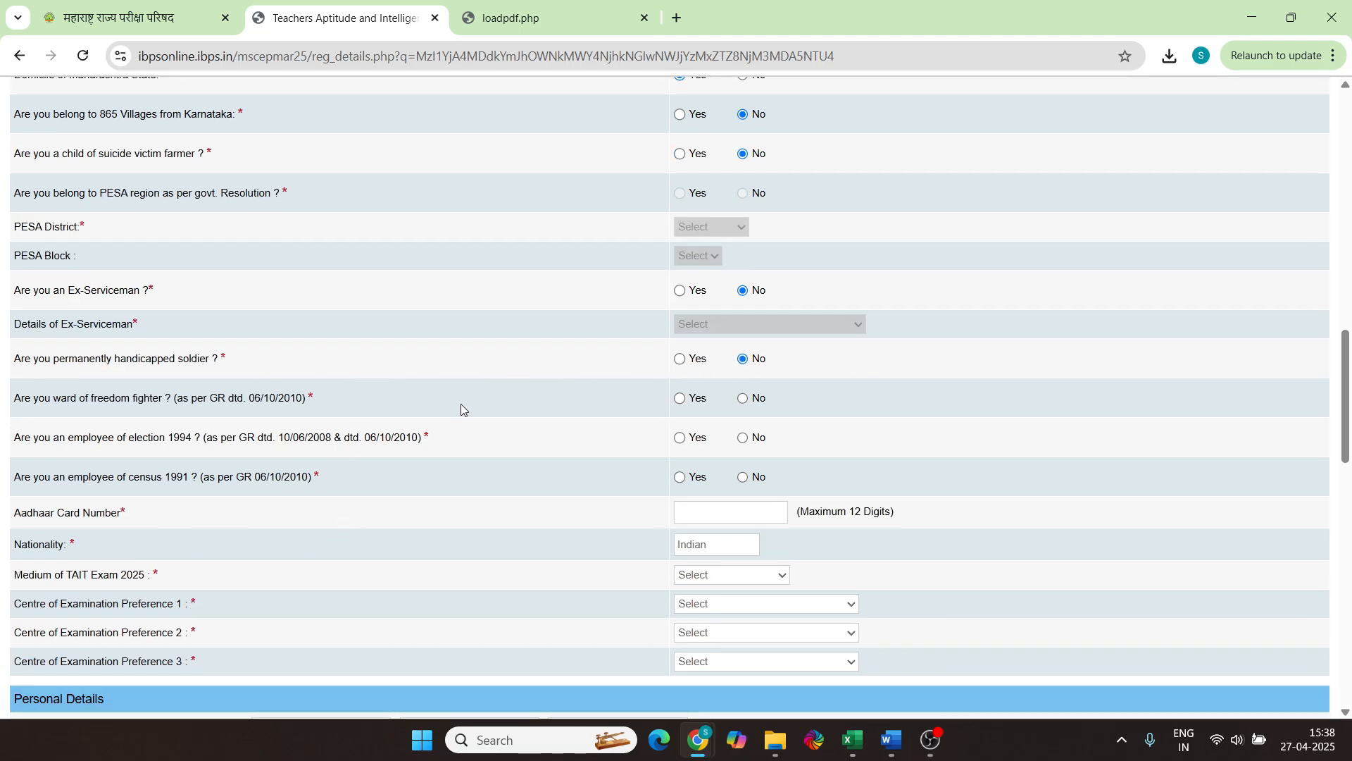
pyautogui.click(763, 400)
pyautogui.click(743, 440)
pyautogui.scroll(10, 260, 446)
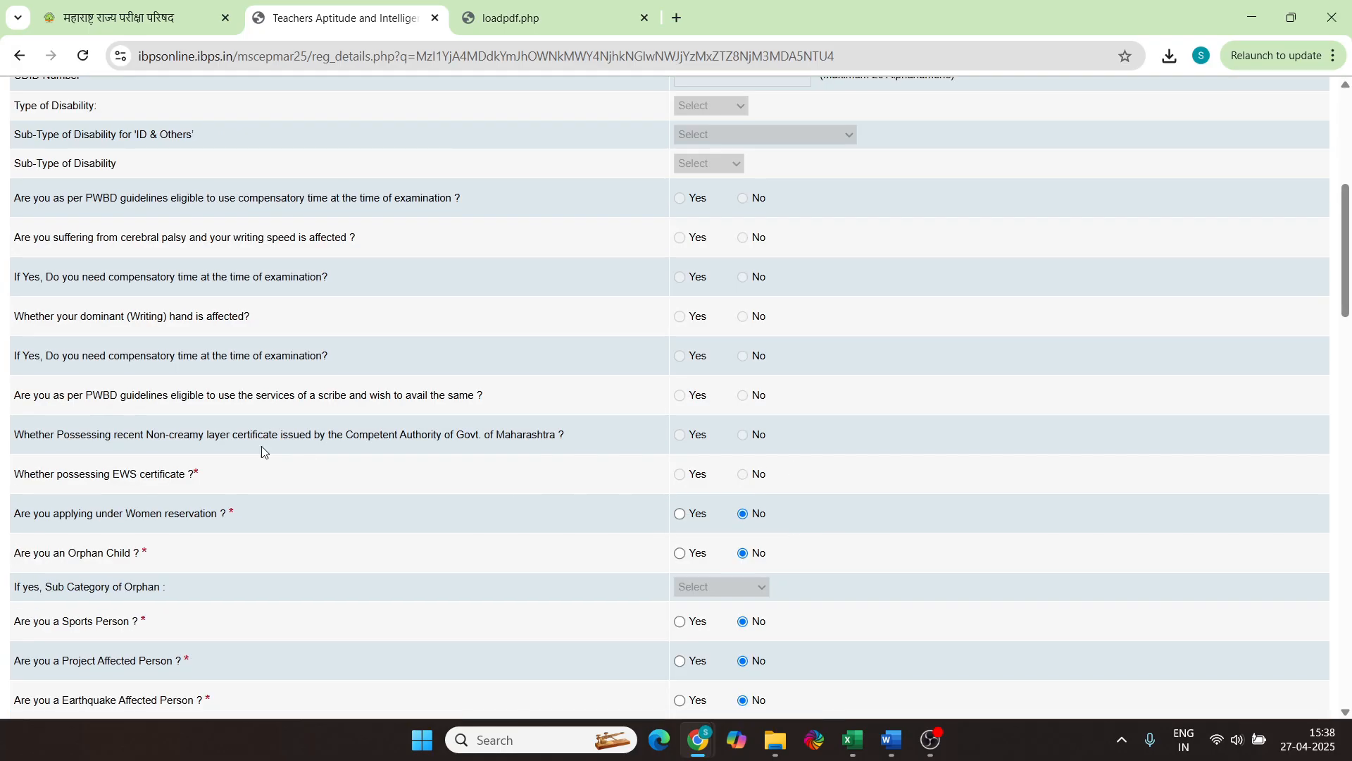
pyautogui.scroll(-20, 560, 505)
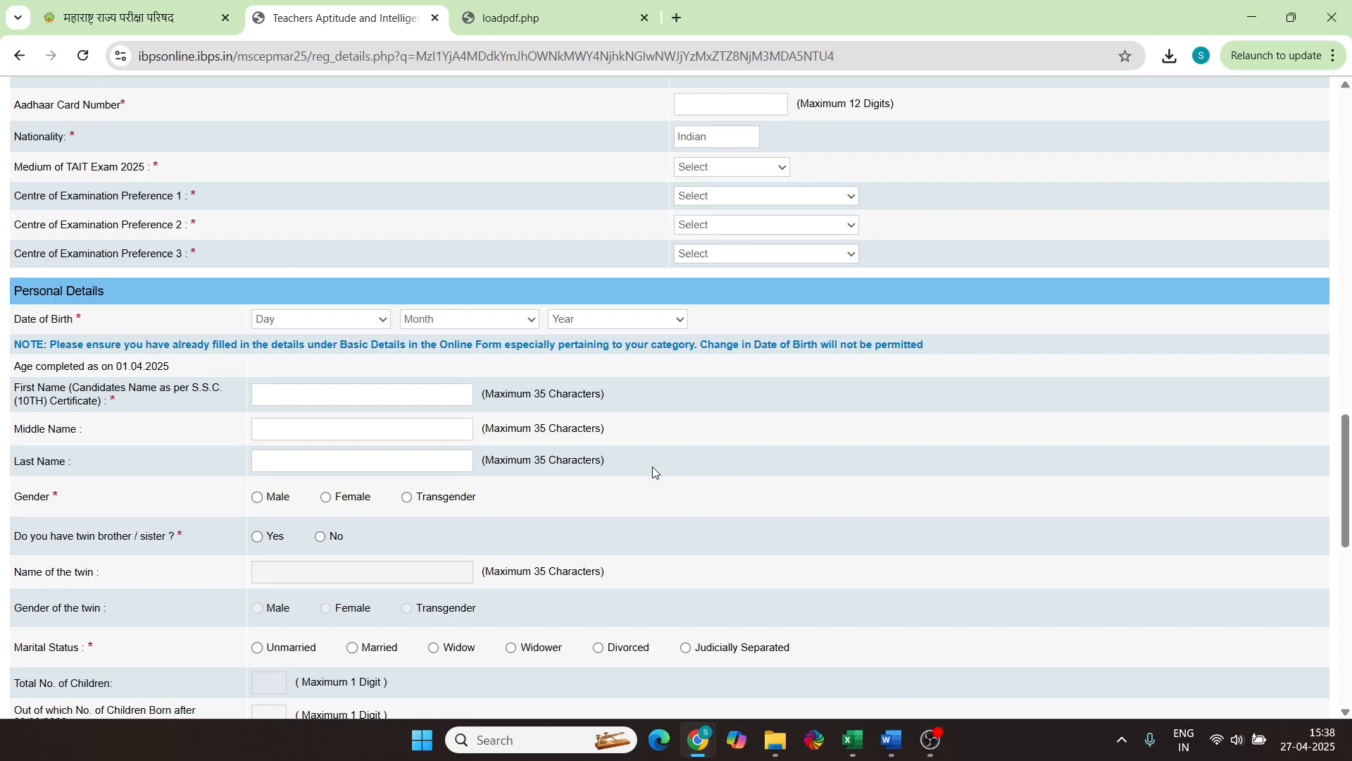
pyautogui.scroll(4, 764, 362)
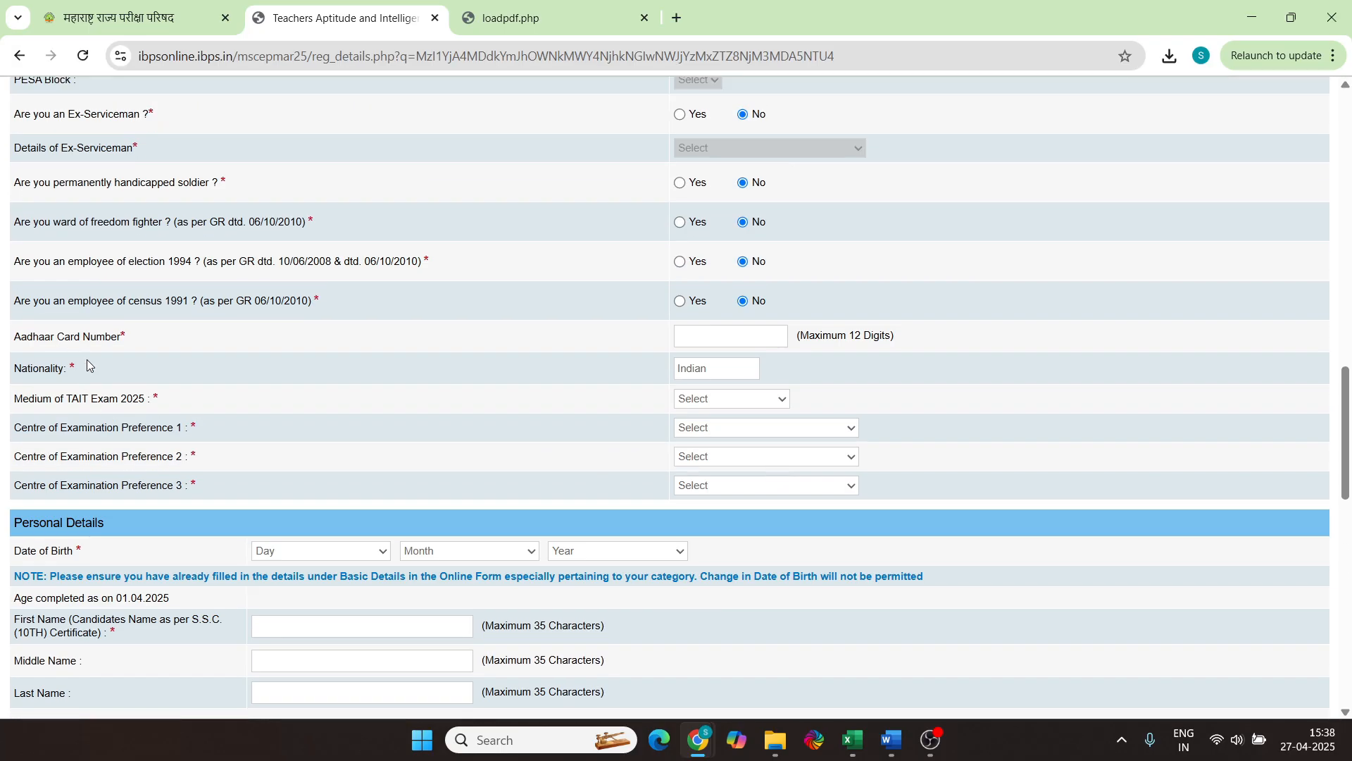
pyautogui.click(702, 337)
# Enter the Aadhaar number, choose ENGLISH-MARATHI medium, and set centre preferences PUNE, SANGLI, SATARA
pyautogui.hotkey('ctrl', 'v')
pyautogui.click(717, 404)
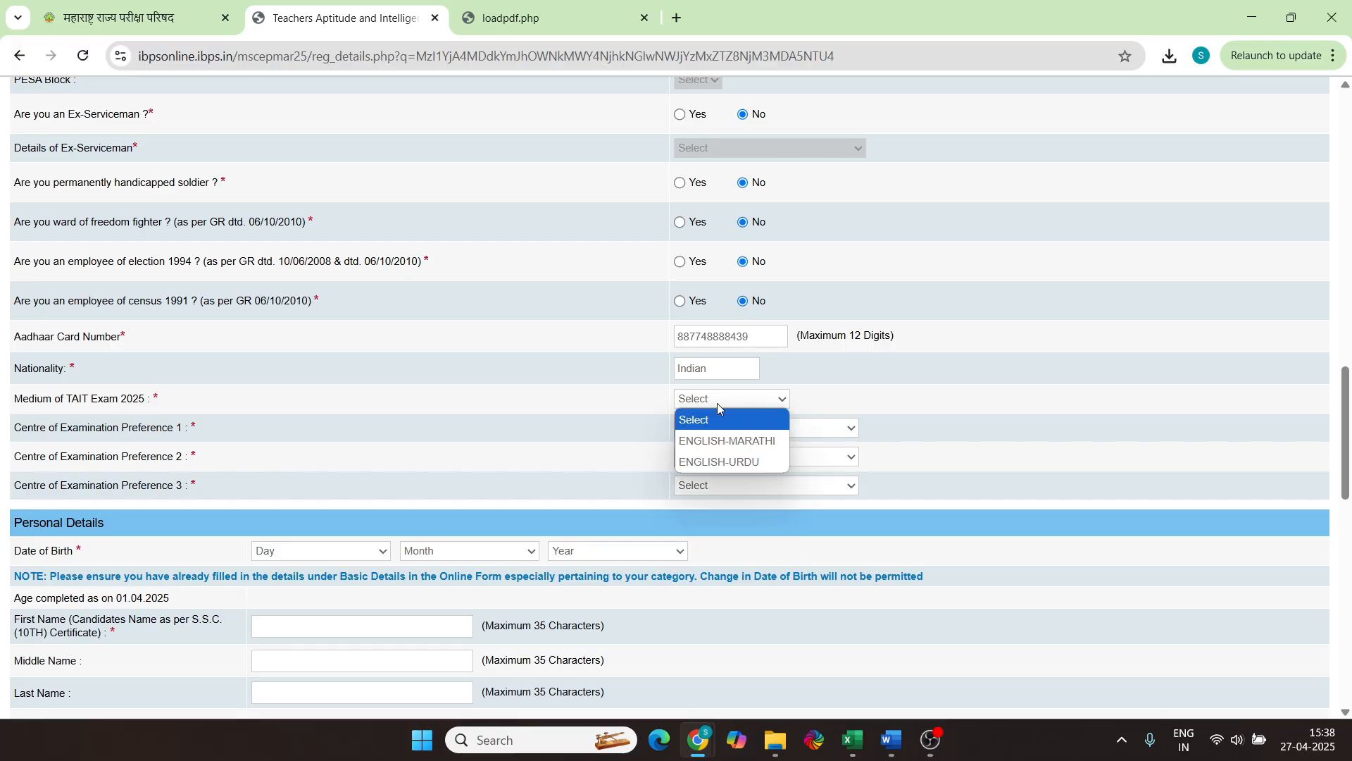
pyautogui.click(741, 442)
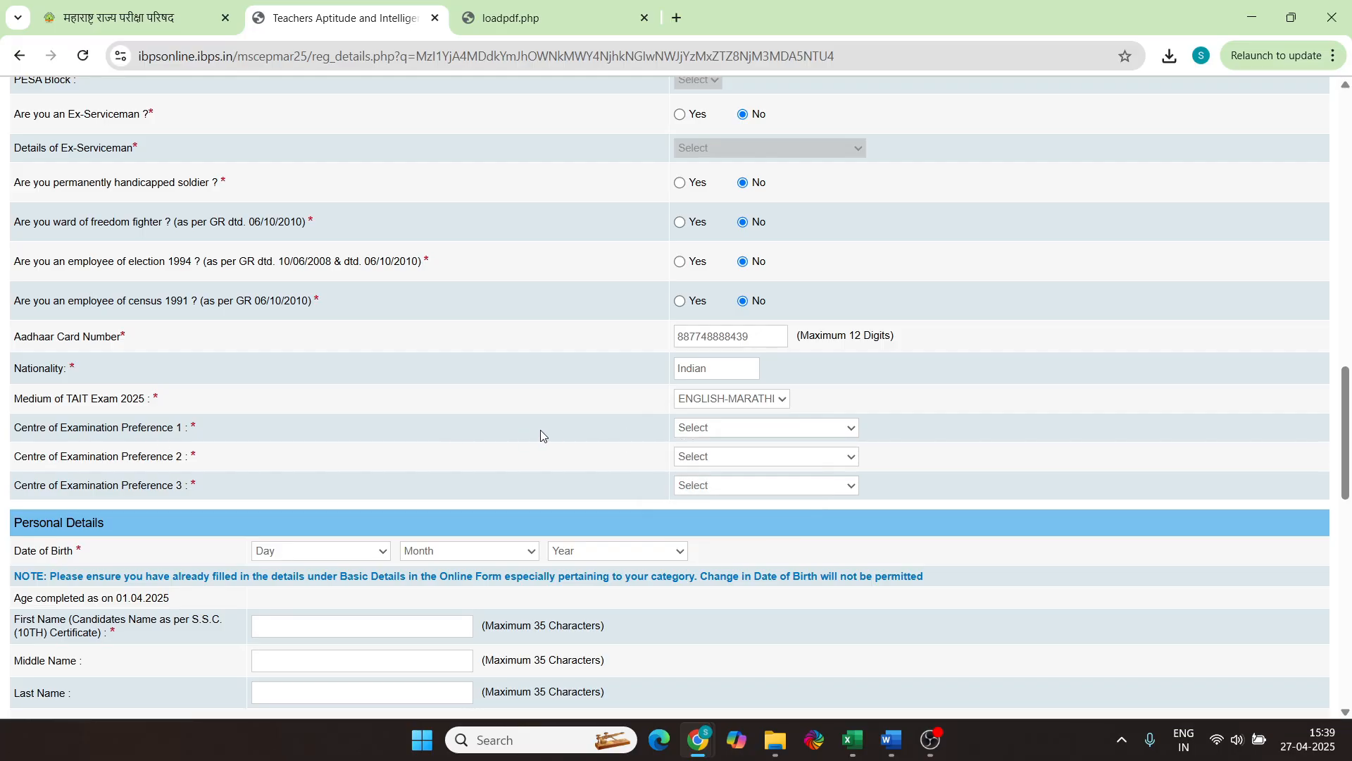
pyautogui.click(707, 429)
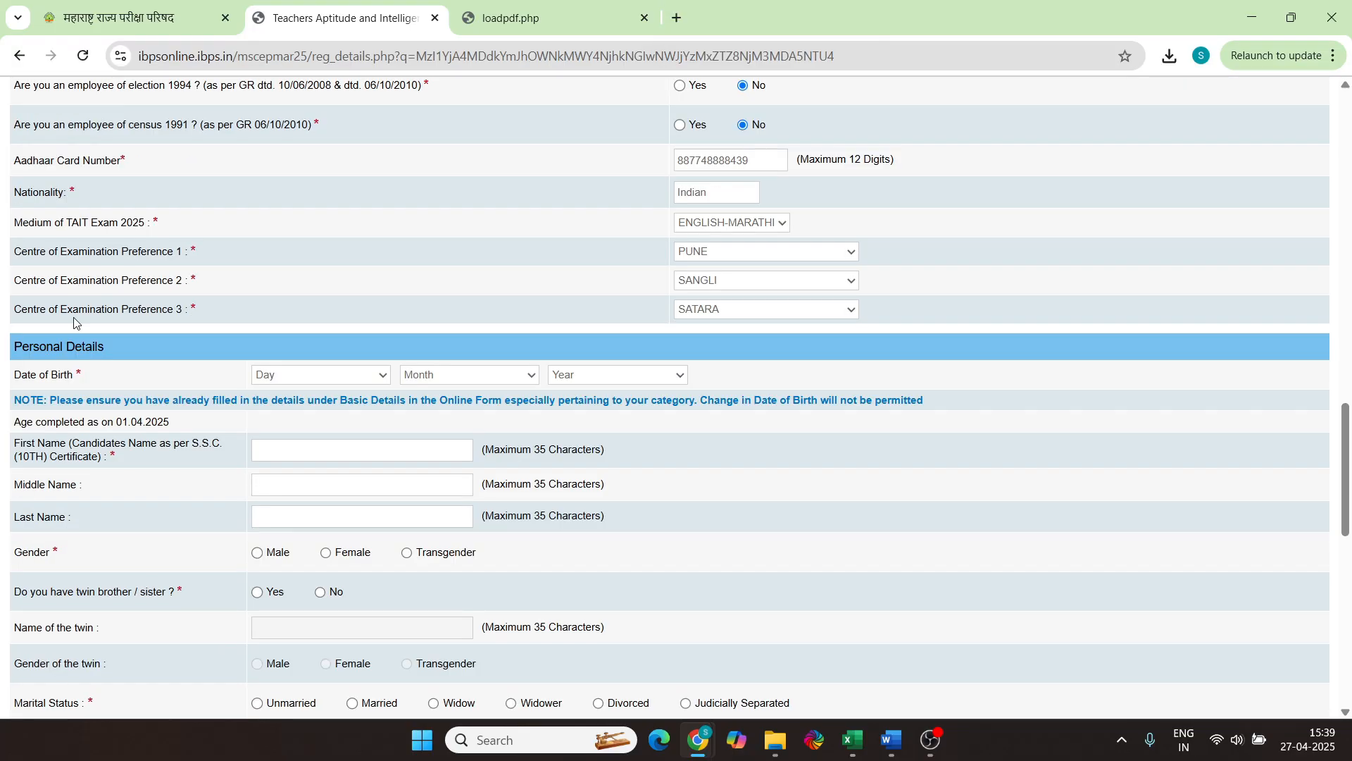
pyautogui.click(280, 376)
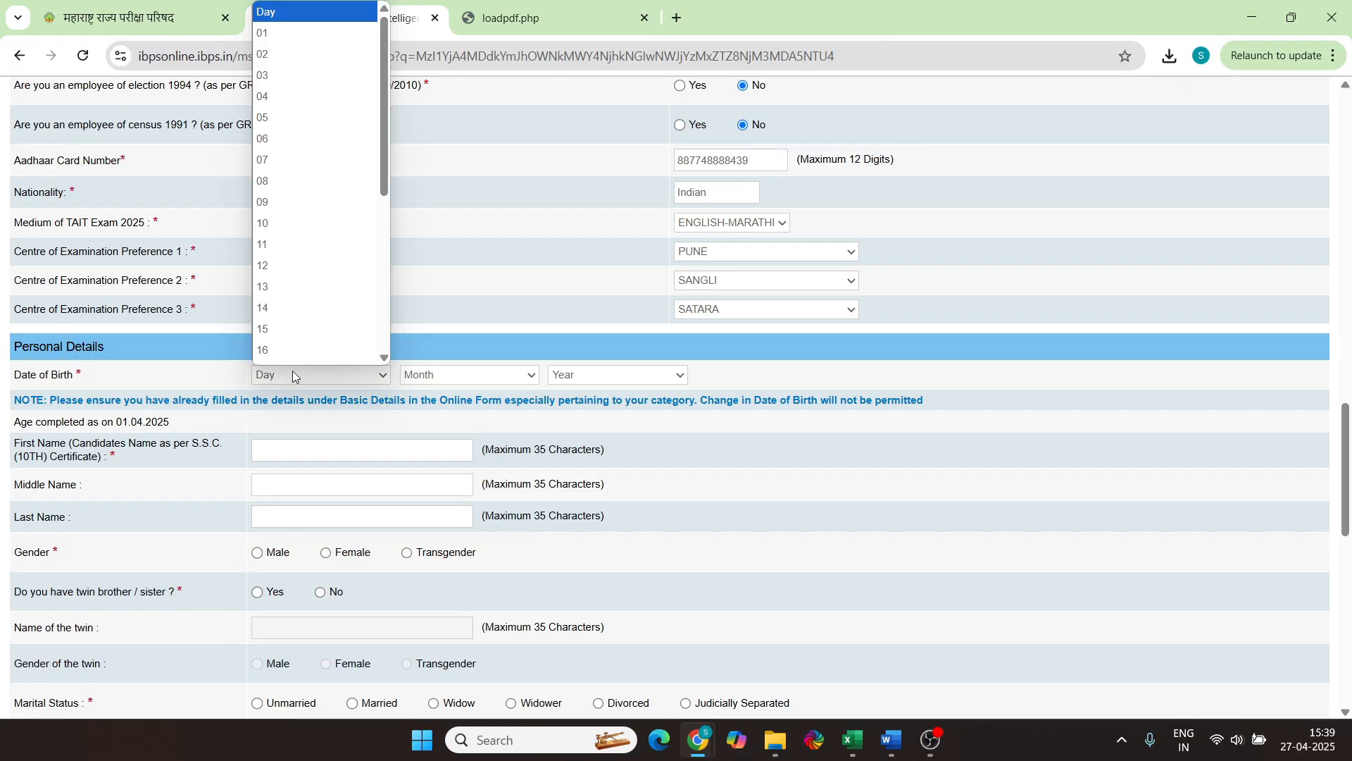
pyautogui.scroll(-5, 298, 282)
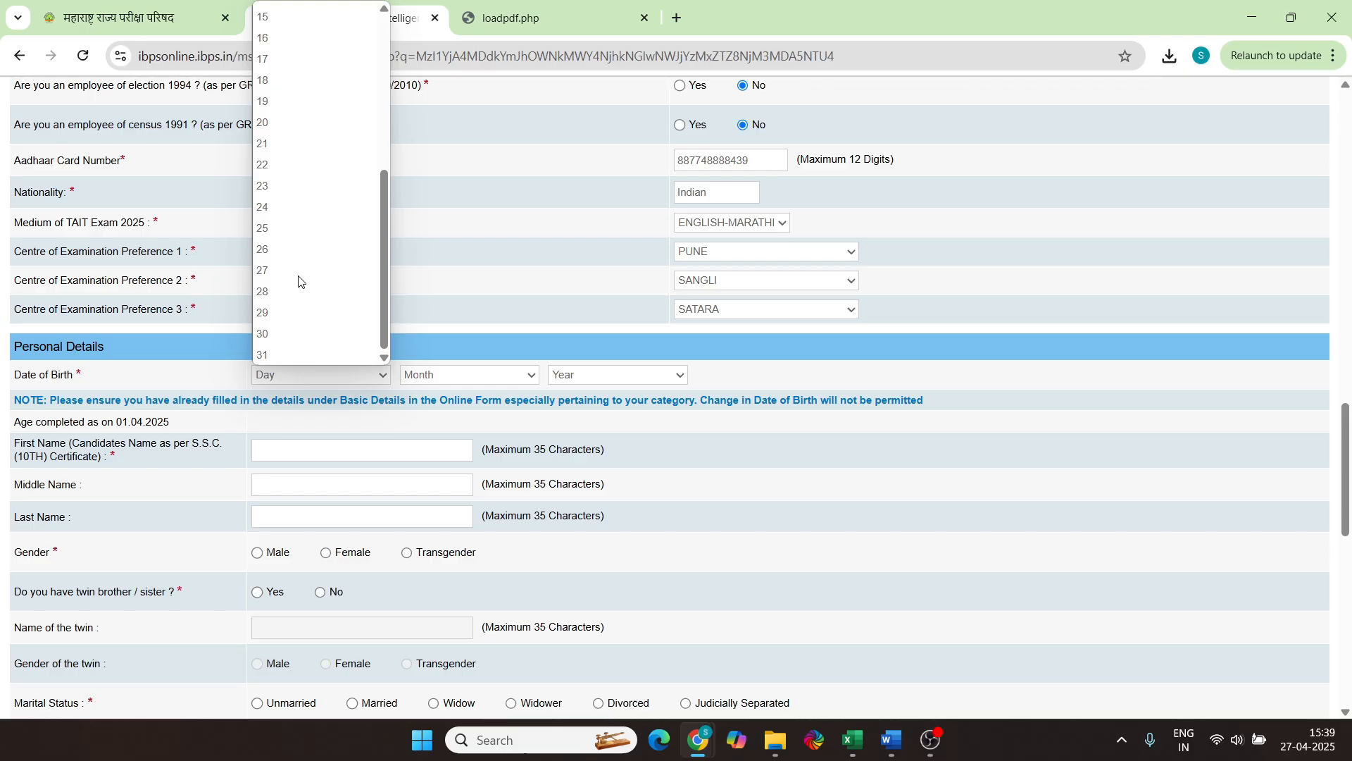
pyautogui.click(299, 277)
pyautogui.click(446, 374)
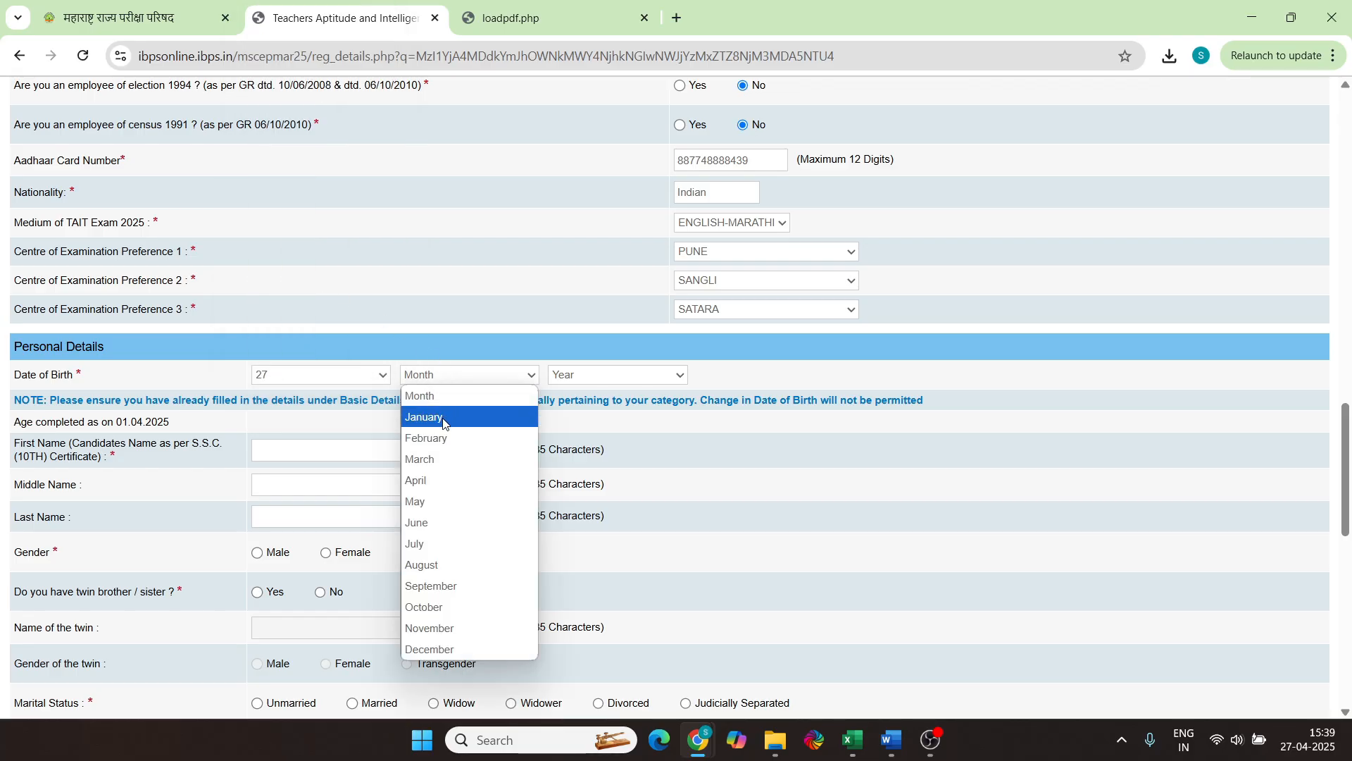
pyautogui.click(443, 439)
pyautogui.click(563, 375)
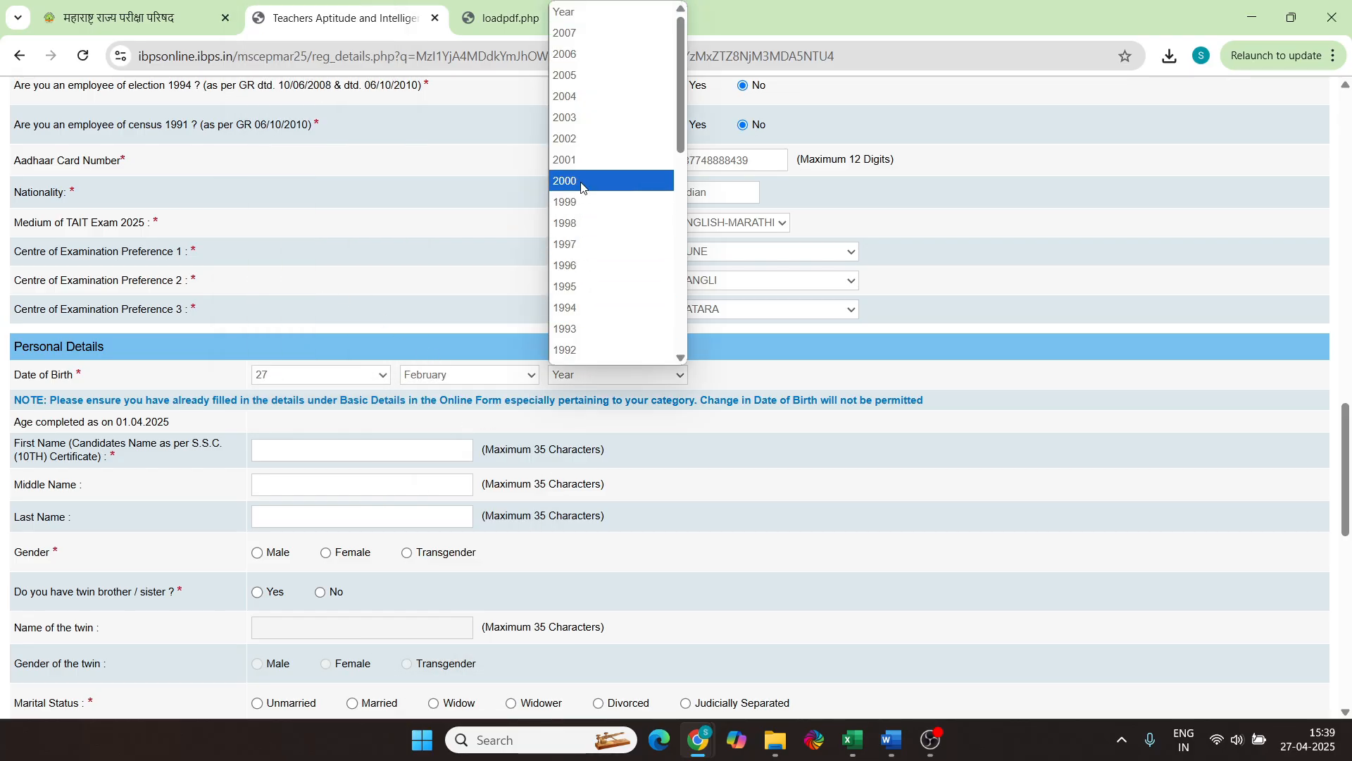
pyautogui.scroll(-3, 582, 187)
pyautogui.click(583, 98)
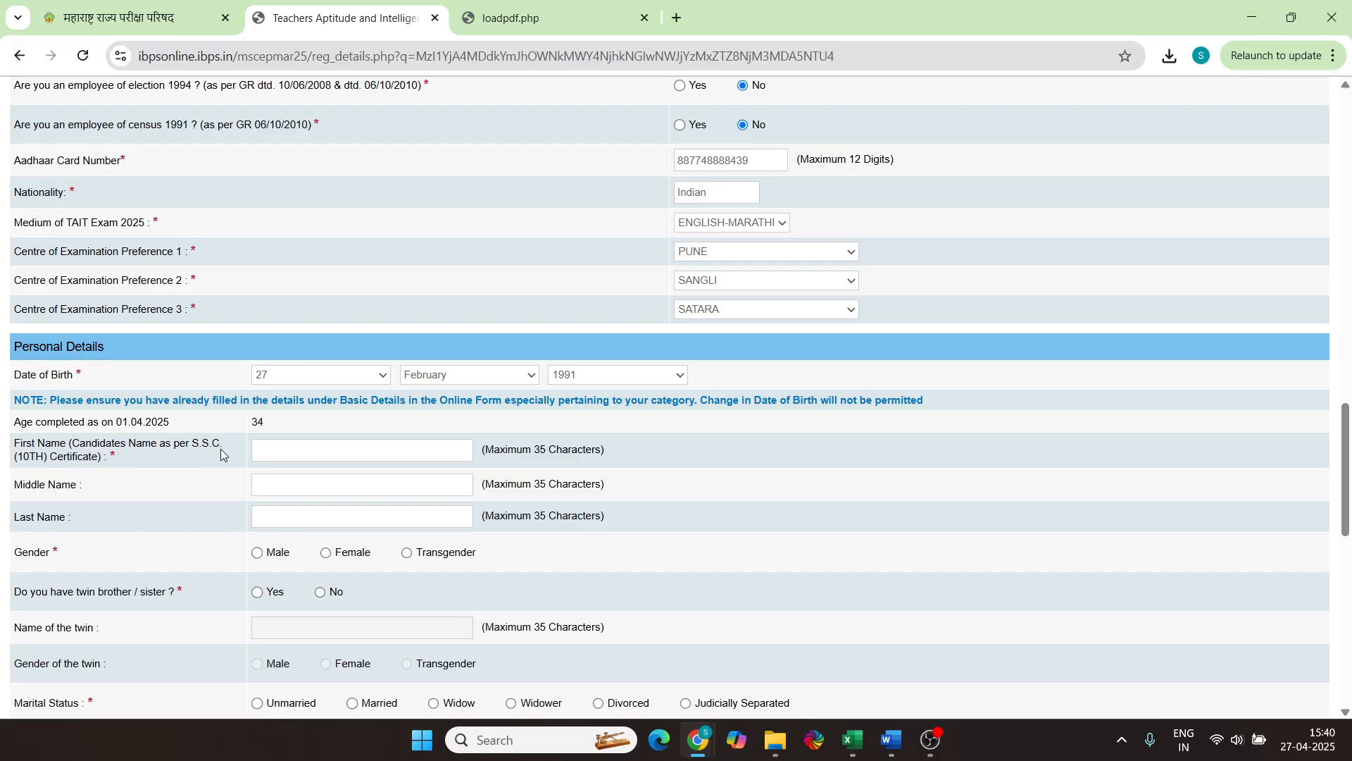
# Enter the candidate's first, middle and last names, choose Male gender and twin No
pyautogui.click(274, 454)
pyautogui.click(326, 482)
pyautogui.click(258, 554)
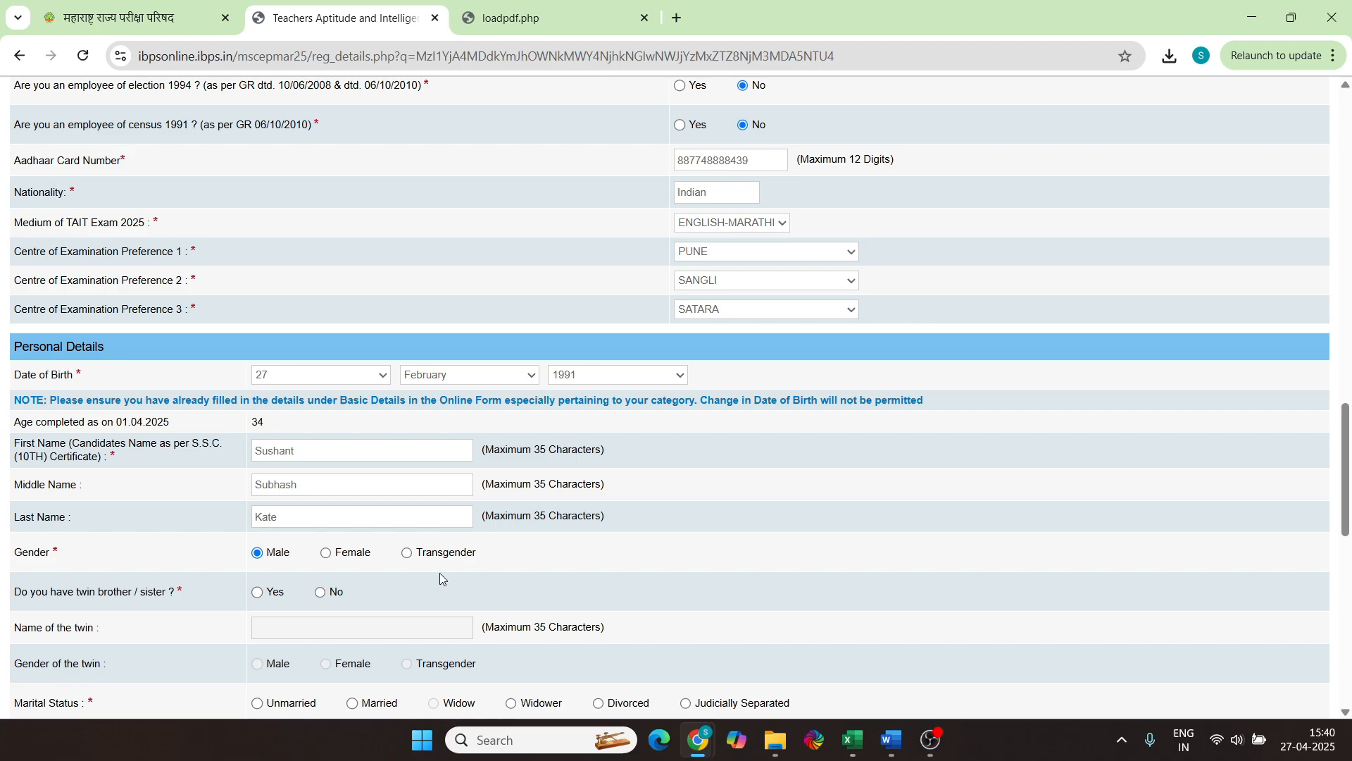
pyautogui.scroll(-3, 441, 574)
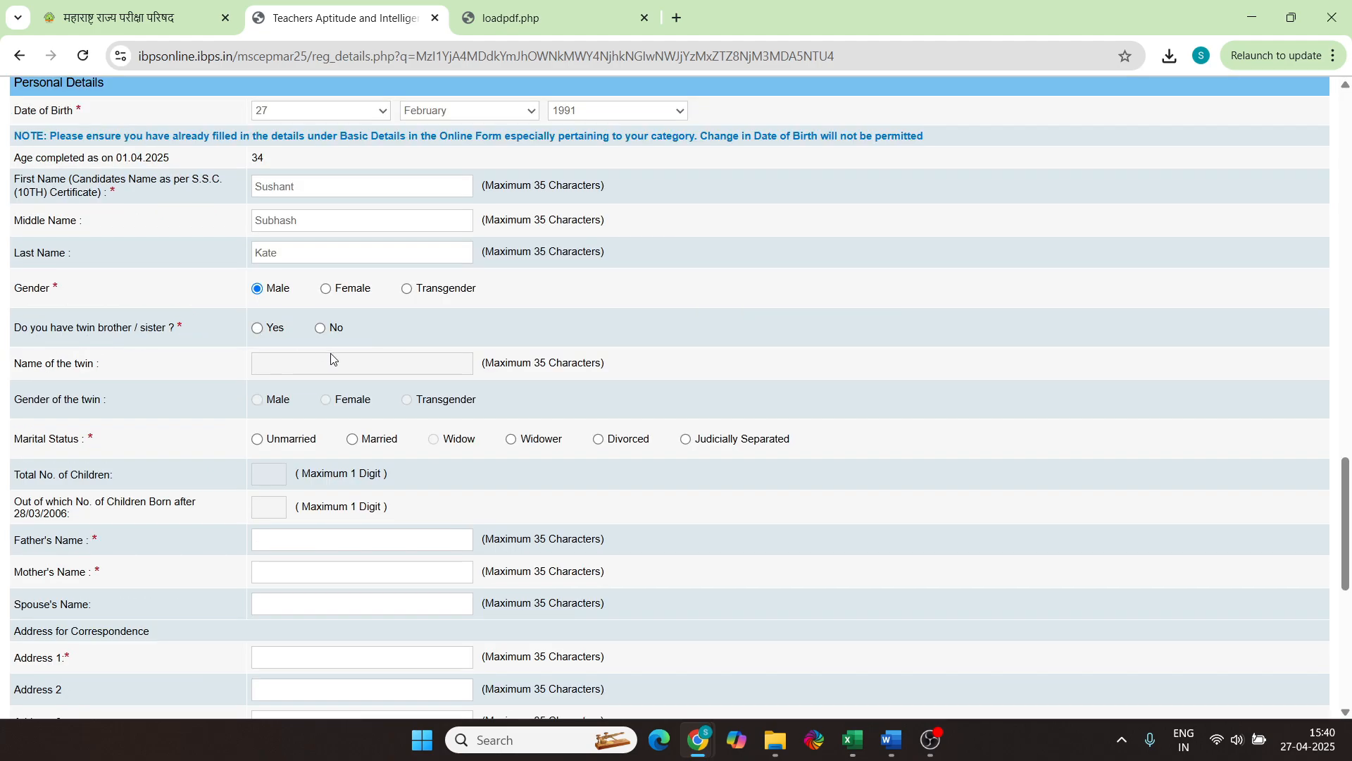
pyautogui.click(321, 328)
# Select Married as the marital status and enter the father's name
pyautogui.scroll(-2, 293, 274)
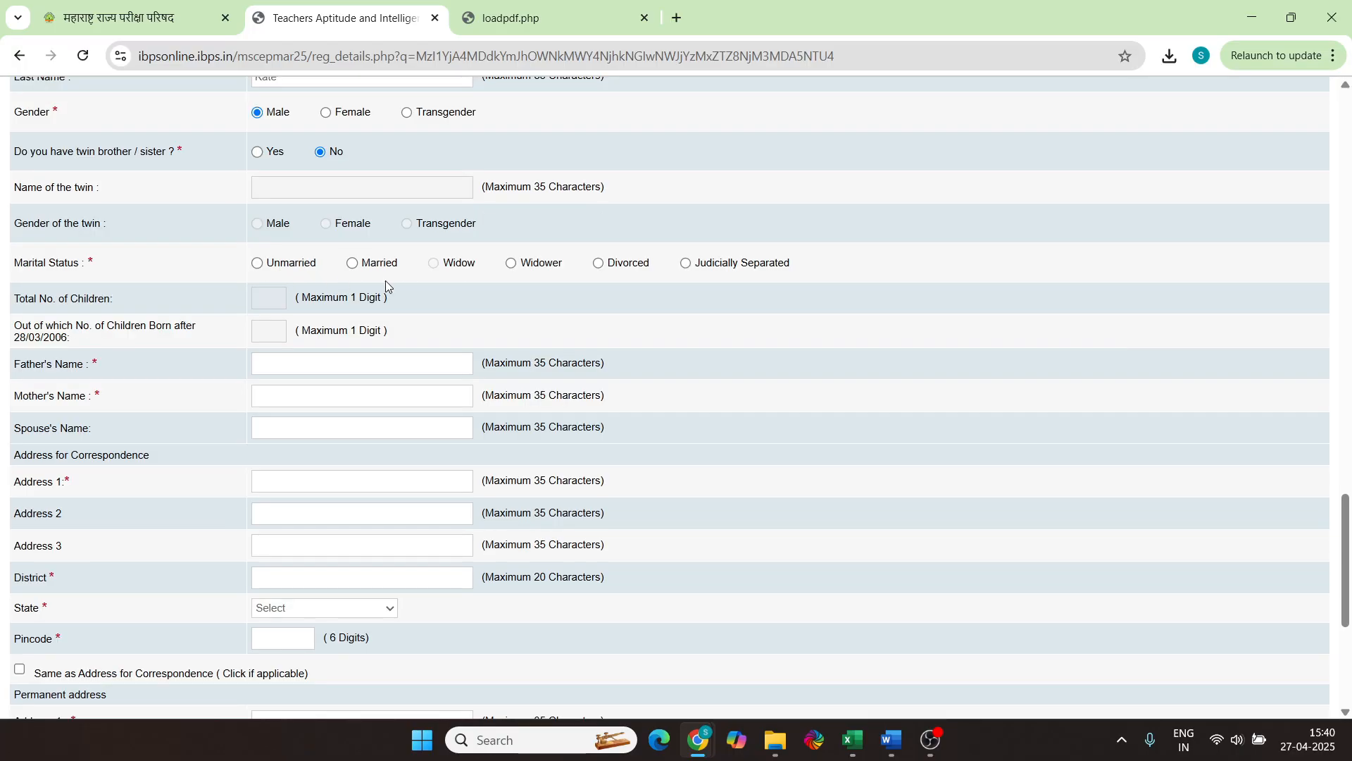
pyautogui.click(355, 266)
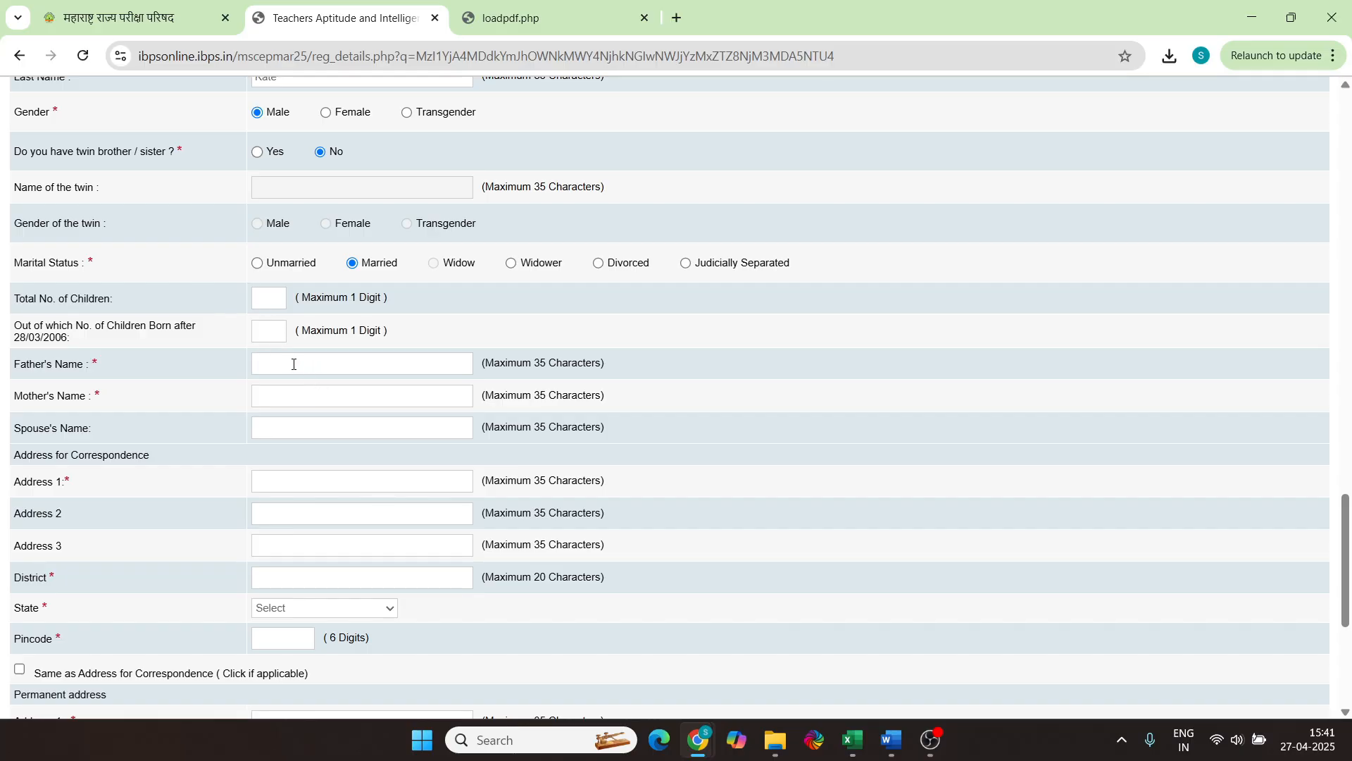
pyautogui.write('Subhash')
pyautogui.click(279, 403)
pyautogui.scroll(-2, 291, 473)
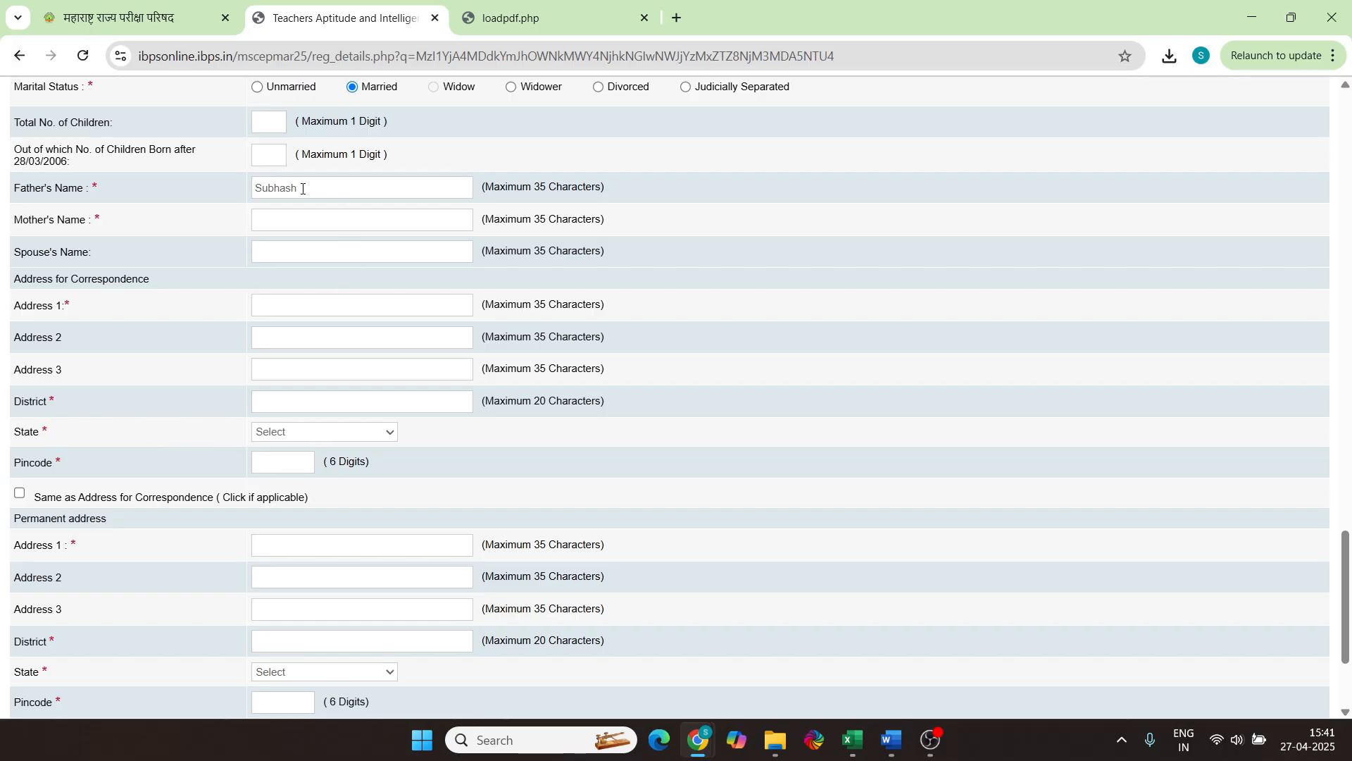
pyautogui.scroll(-2, 353, 338)
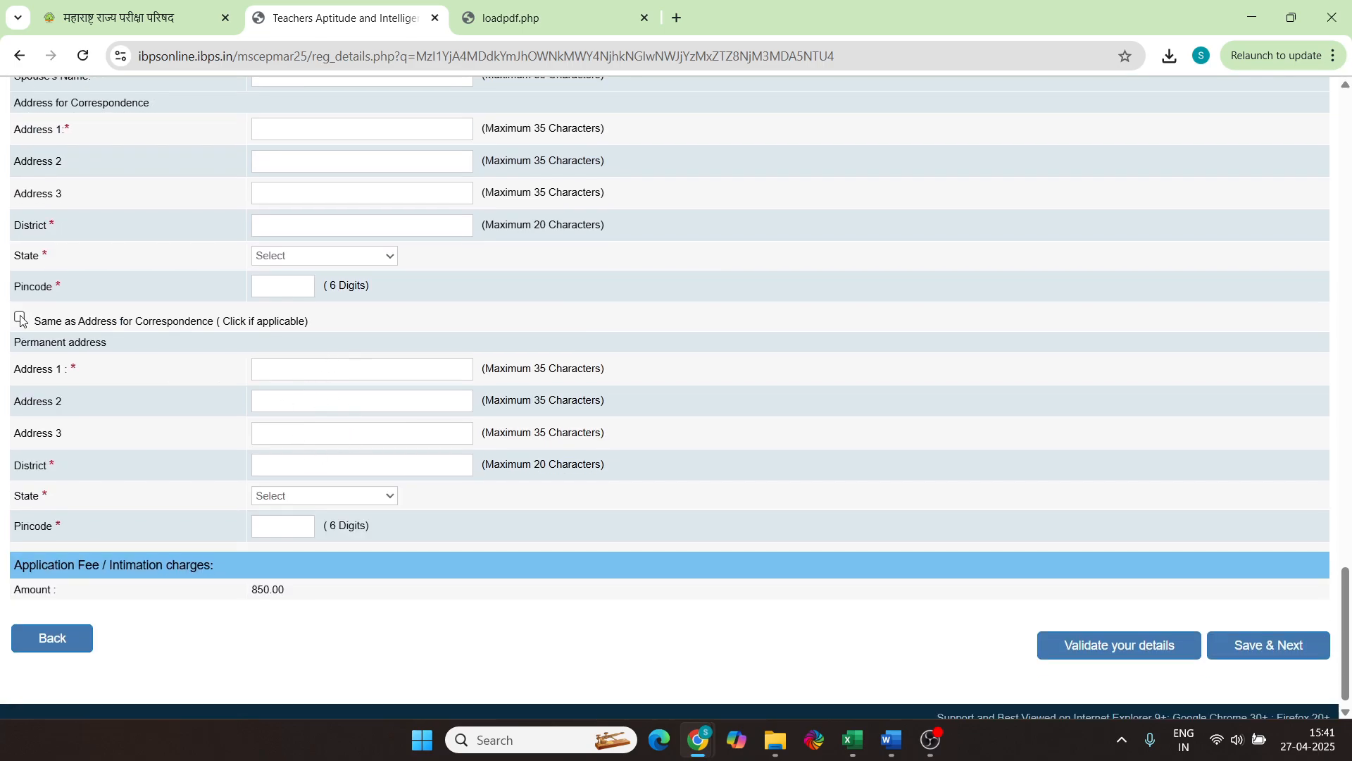
# Copy the correspondence address into the permanent address with 'Same as Address for Correspondence'
pyautogui.click(19, 319)
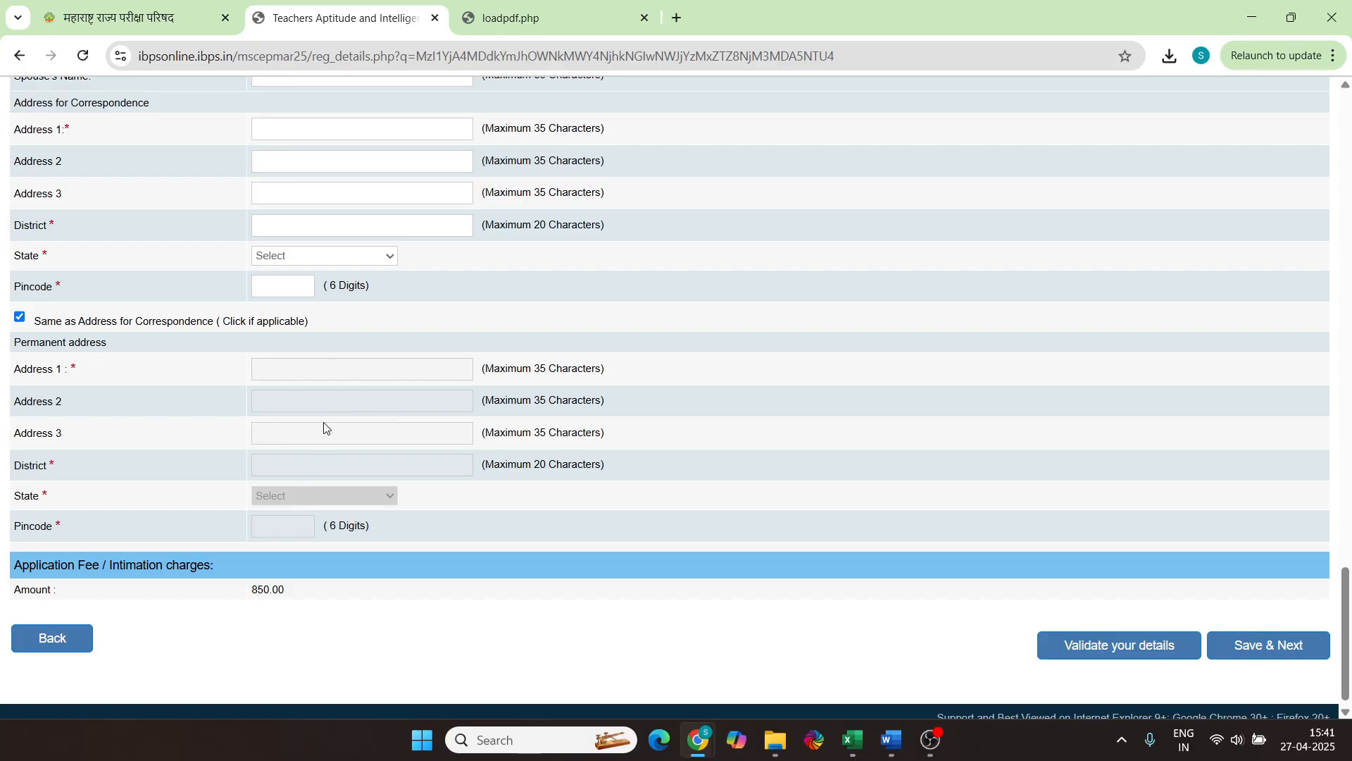
pyautogui.scroll(-1, 324, 427)
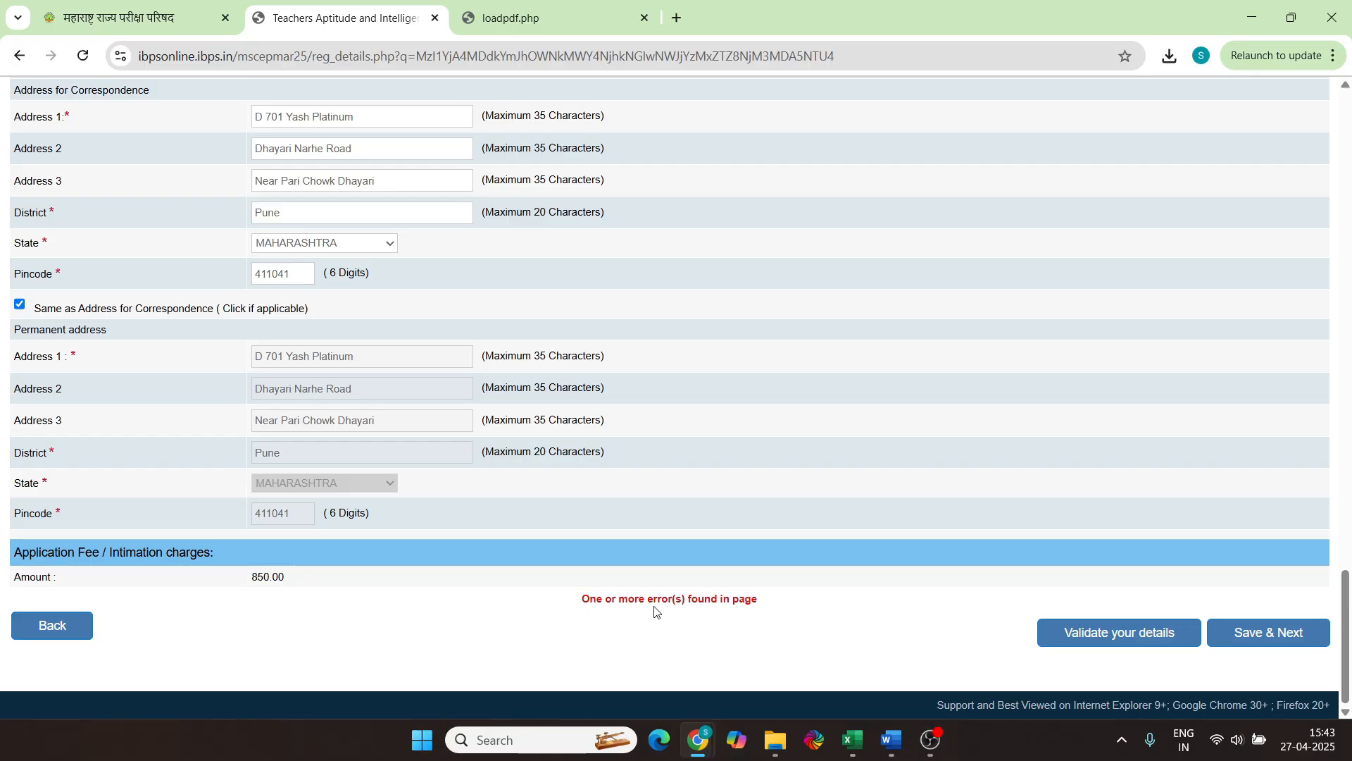
pyautogui.scroll(8, 771, 607)
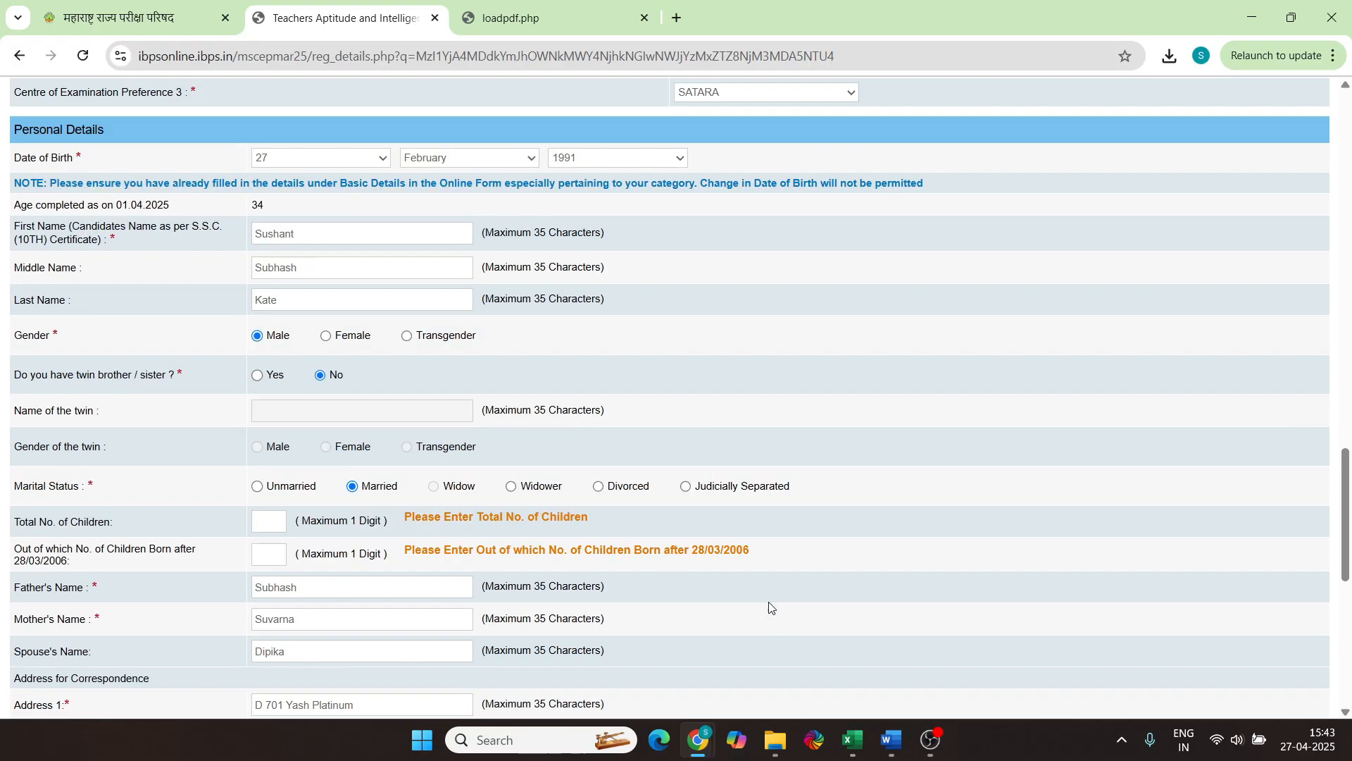
# Validate the entered details and dismiss the 'Verified Successfully' alert
pyautogui.scroll(10, 769, 607)
pyautogui.scroll(7, 770, 607)
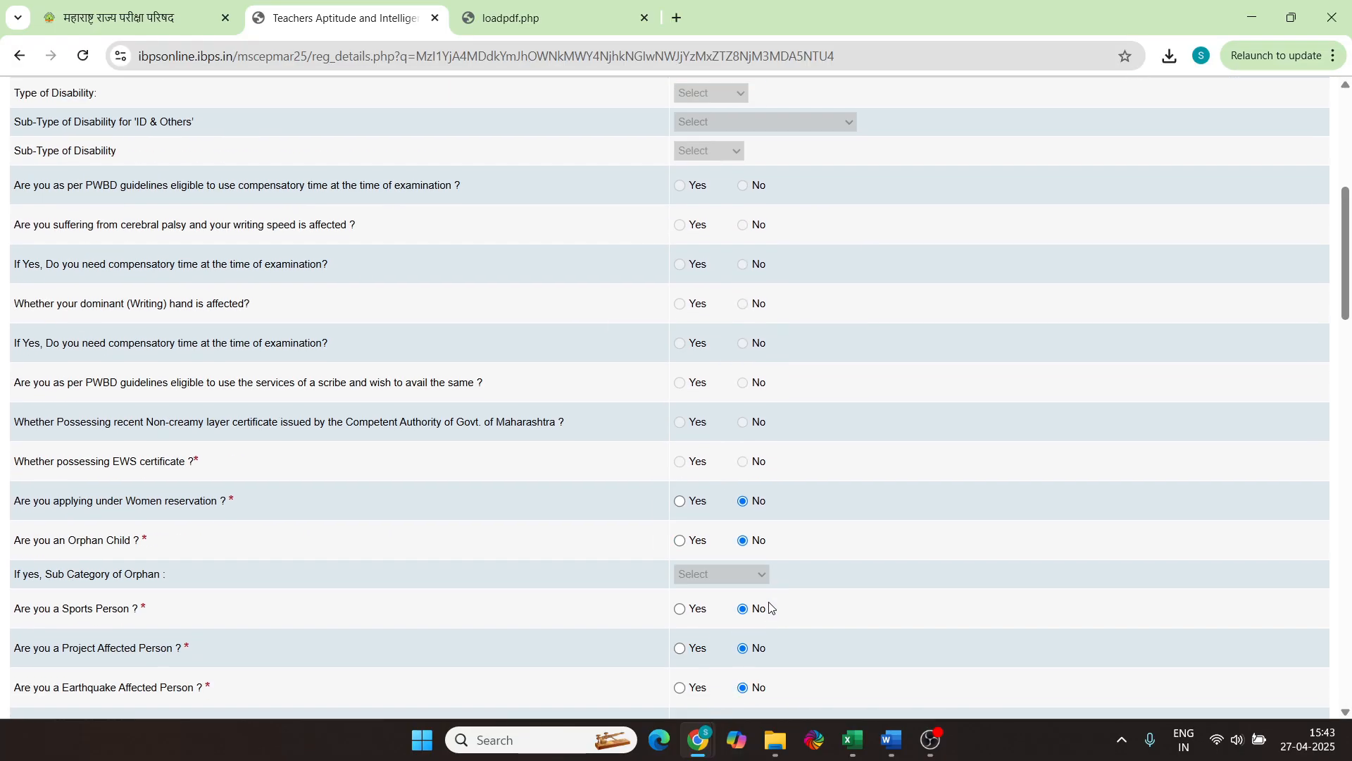
pyautogui.scroll(-20, 770, 605)
pyautogui.click(1142, 642)
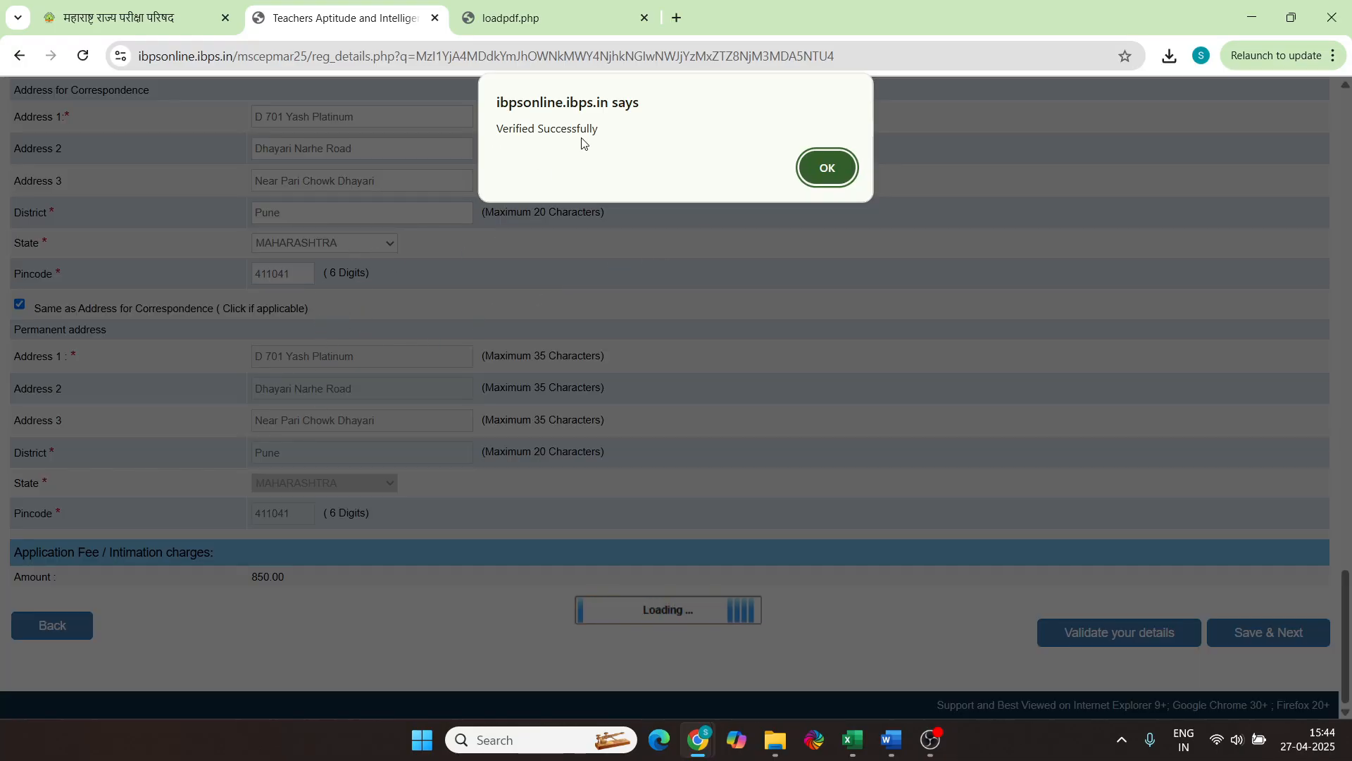
pyautogui.click(828, 174)
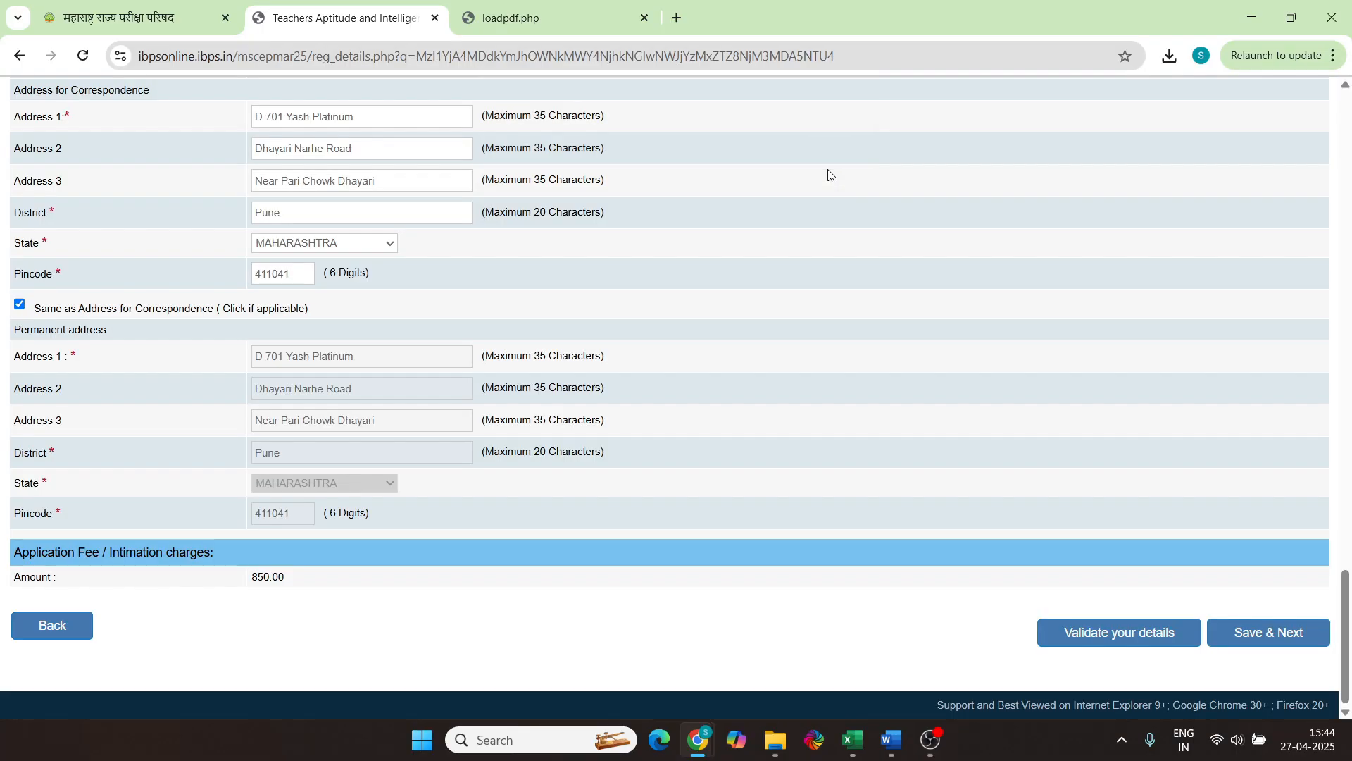
# Save the personal details and move on to the Educational Qualification page
pyautogui.click(1265, 634)
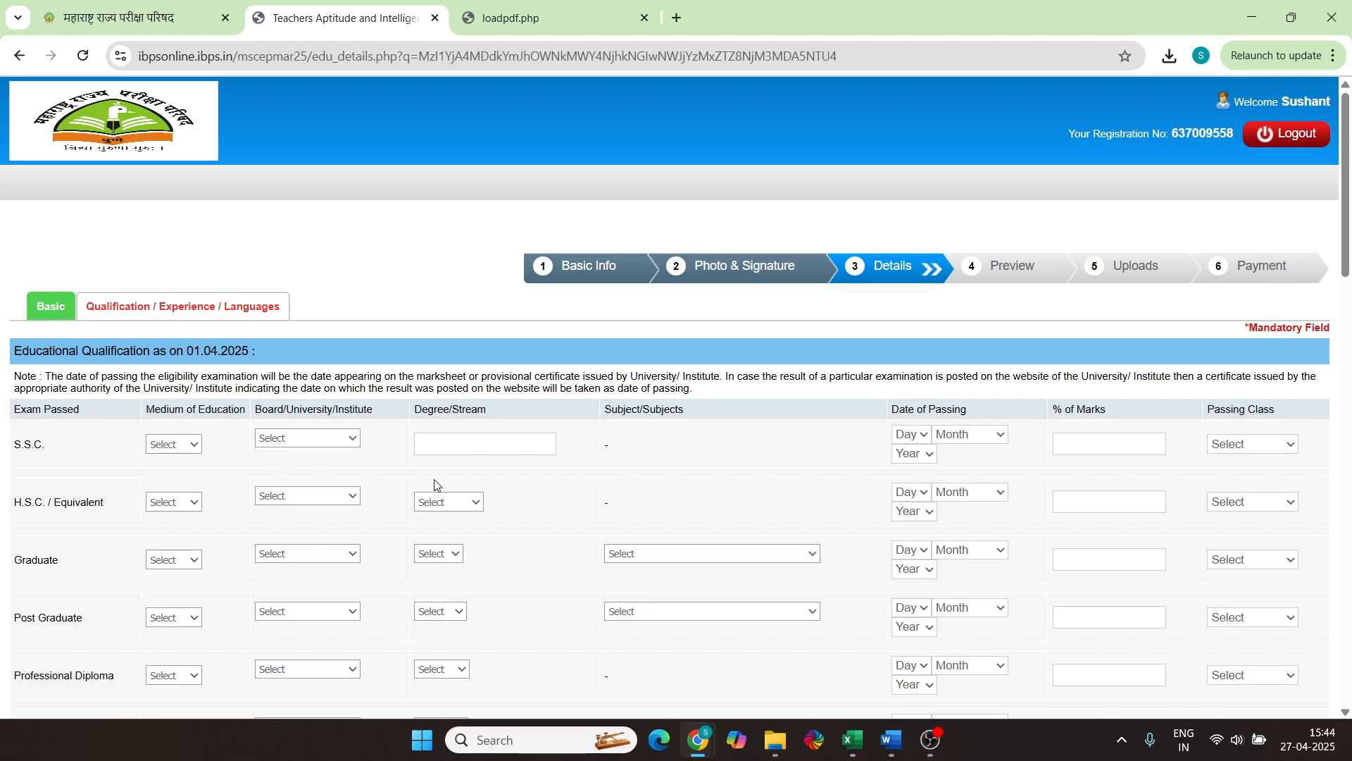
pyautogui.scroll(-2, 434, 485)
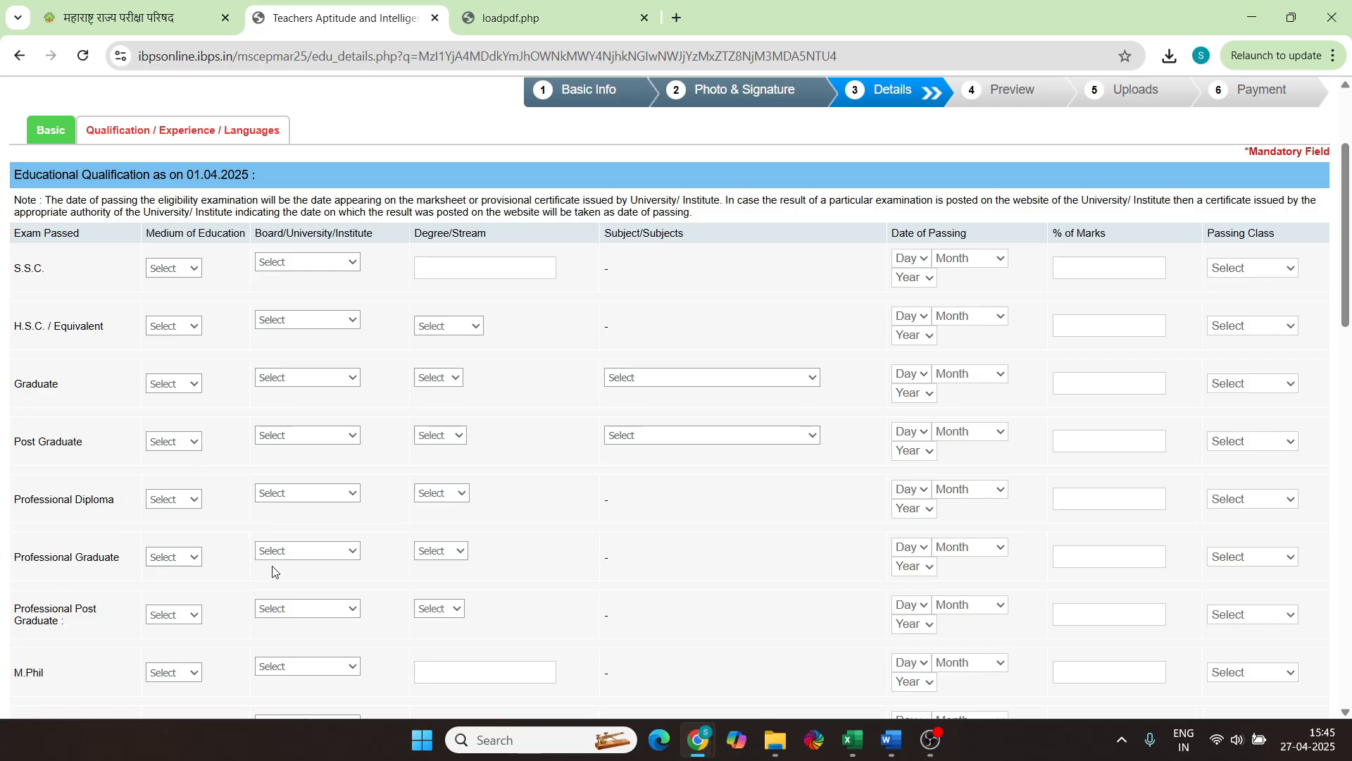
pyautogui.scroll(-5, 226, 464)
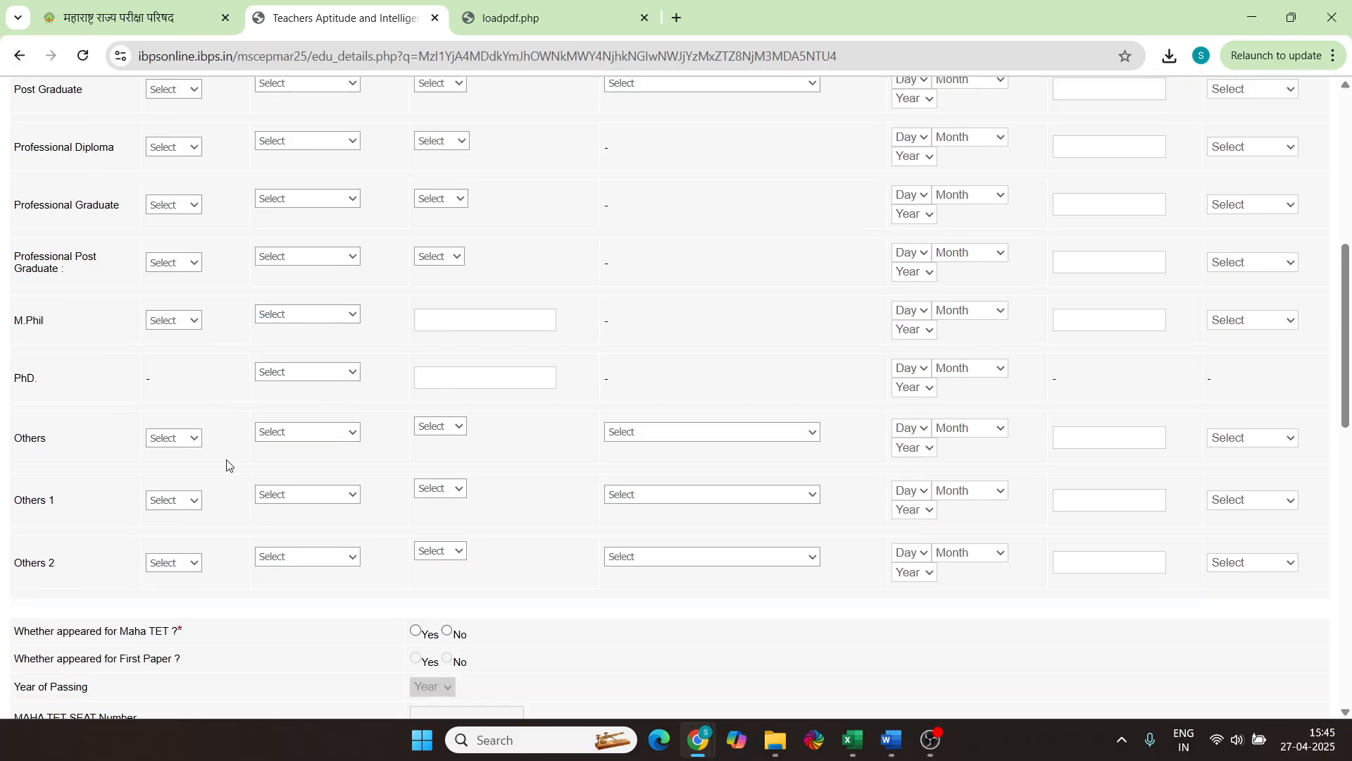
pyautogui.scroll(5, 226, 464)
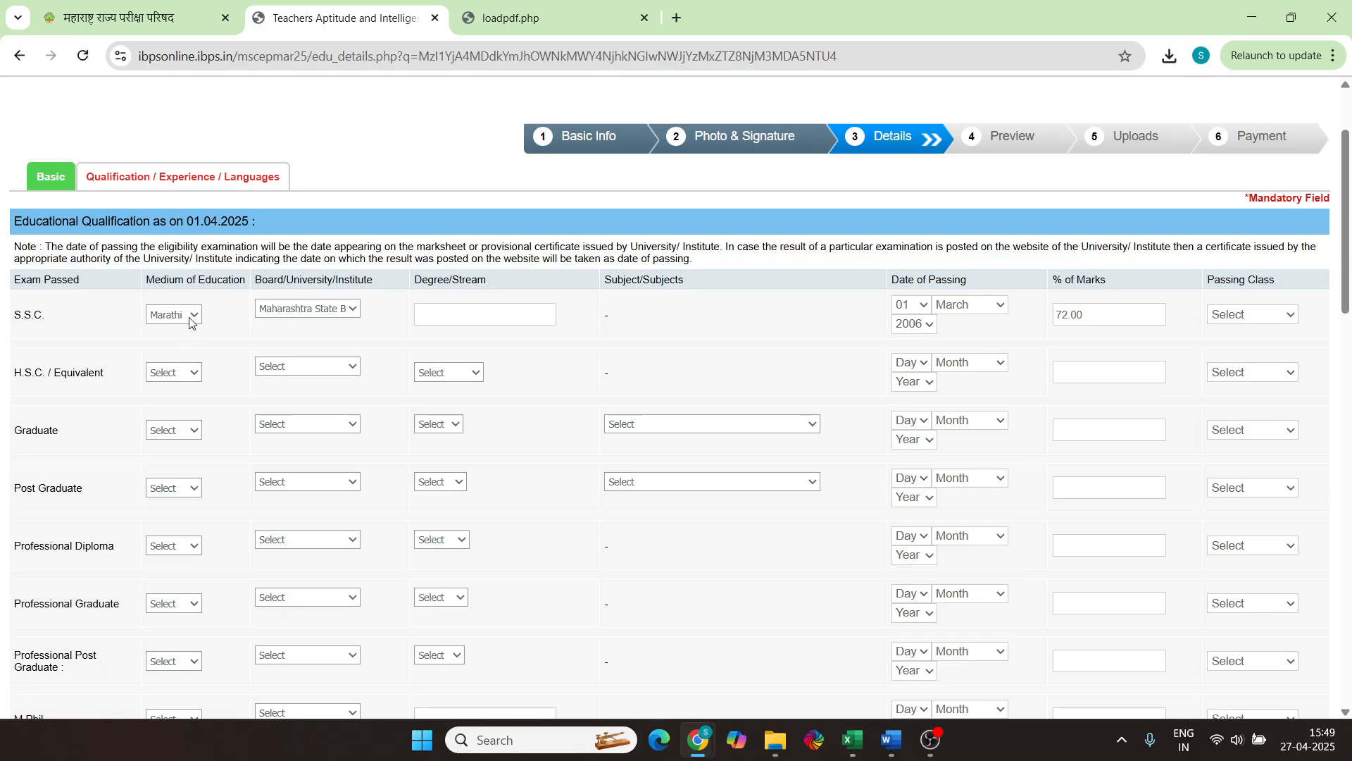
# Fill the S.S.C. row with Marathi medium, Maharashtra State Board and Secondary School Certificate
pyautogui.click(193, 319)
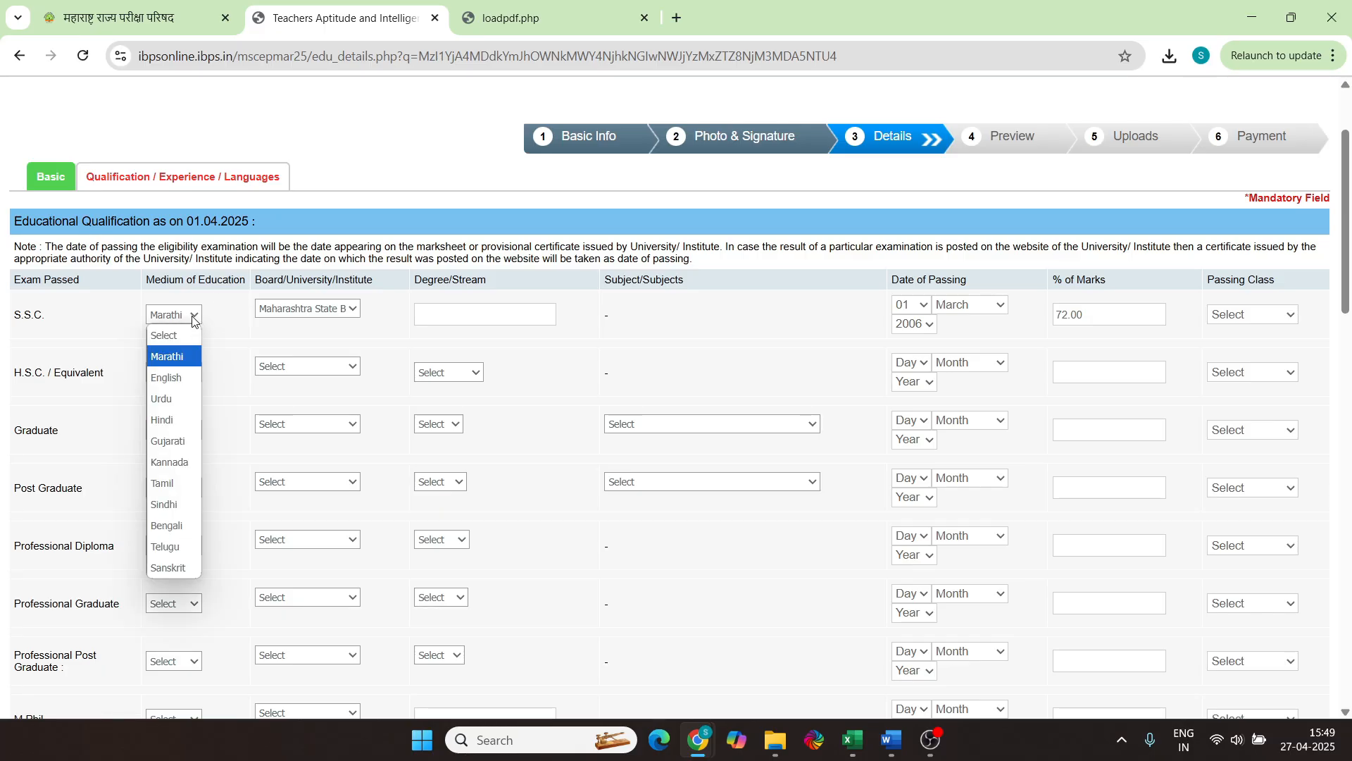
pyautogui.click(168, 357)
pyautogui.click(307, 316)
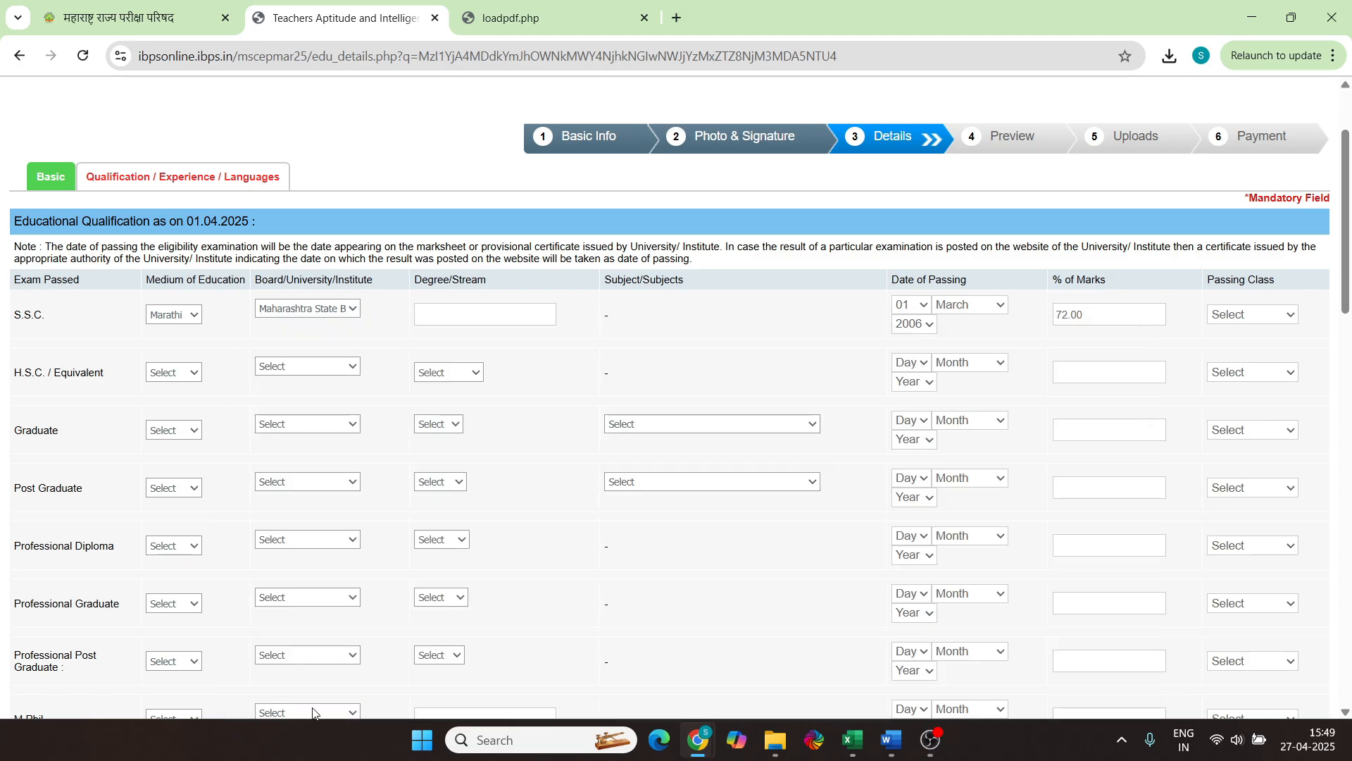
pyautogui.click(465, 310)
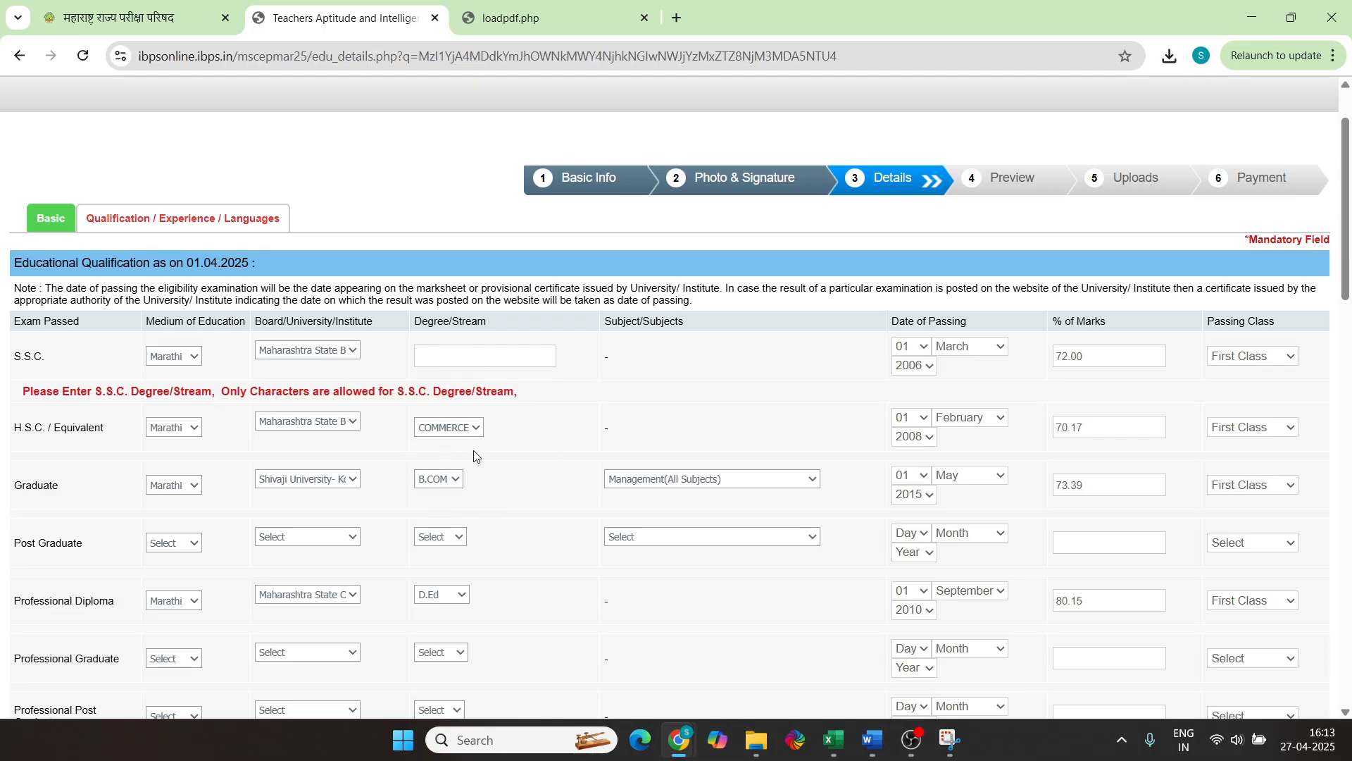
pyautogui.click(455, 363)
pyautogui.write('Secondary School Certificate')
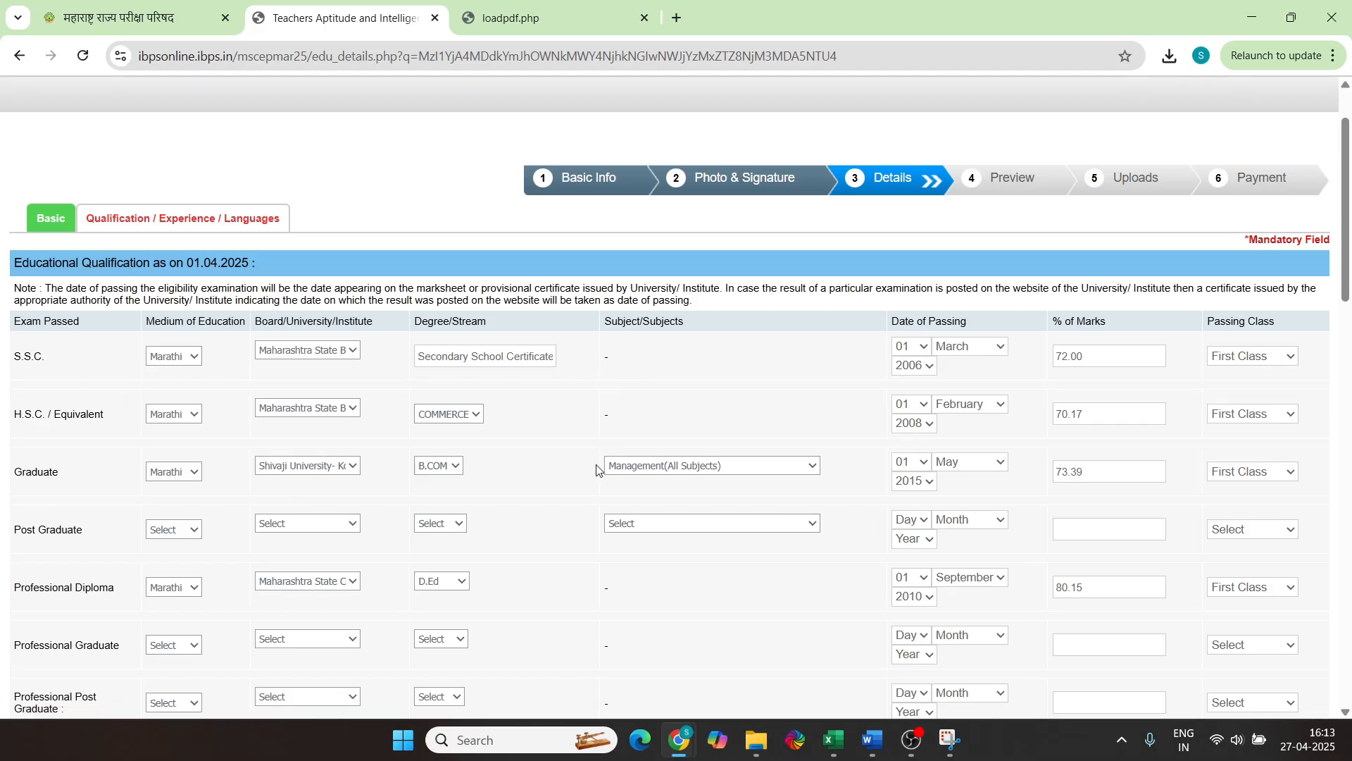
pyautogui.scroll(-1, 1000, 288)
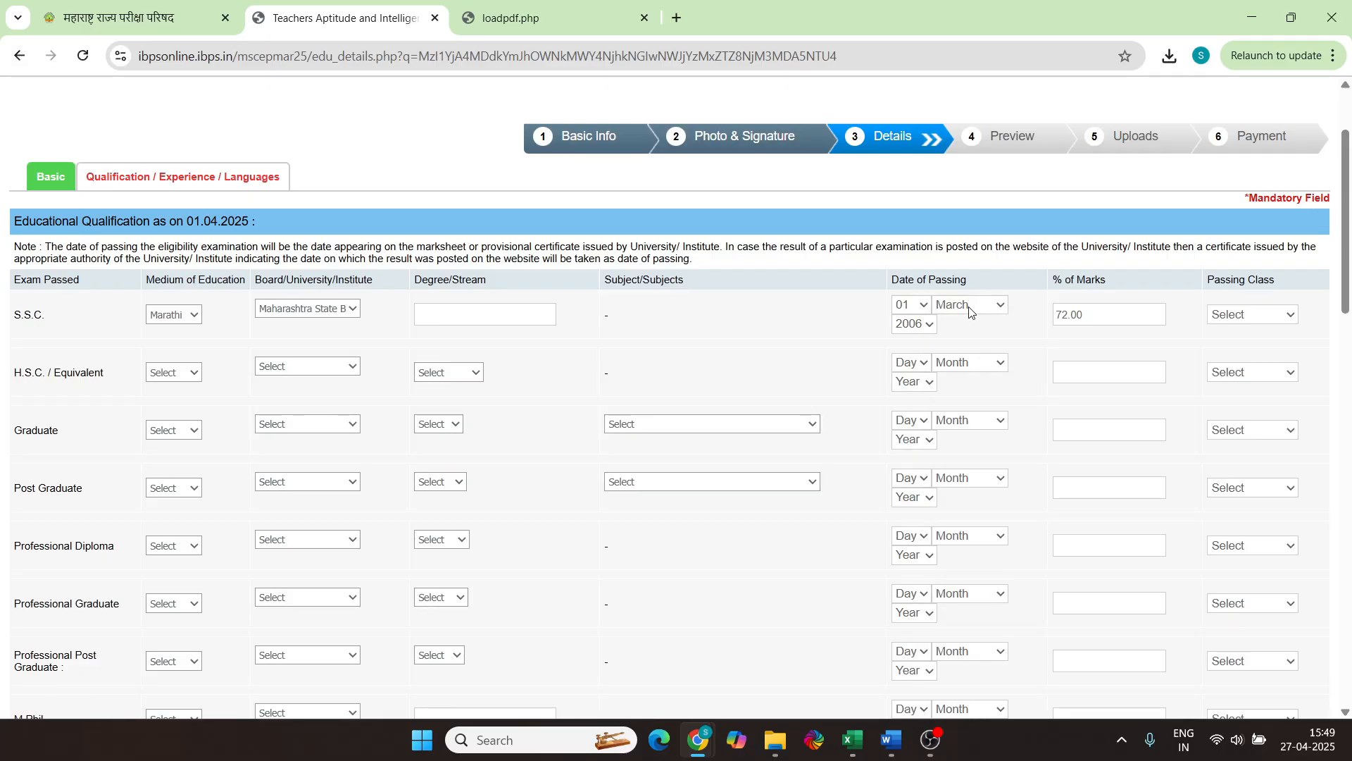
# Set the S.S.C. passing day to 01 and the class to First Class
pyautogui.click(911, 307)
pyautogui.click(904, 347)
pyautogui.click(1259, 318)
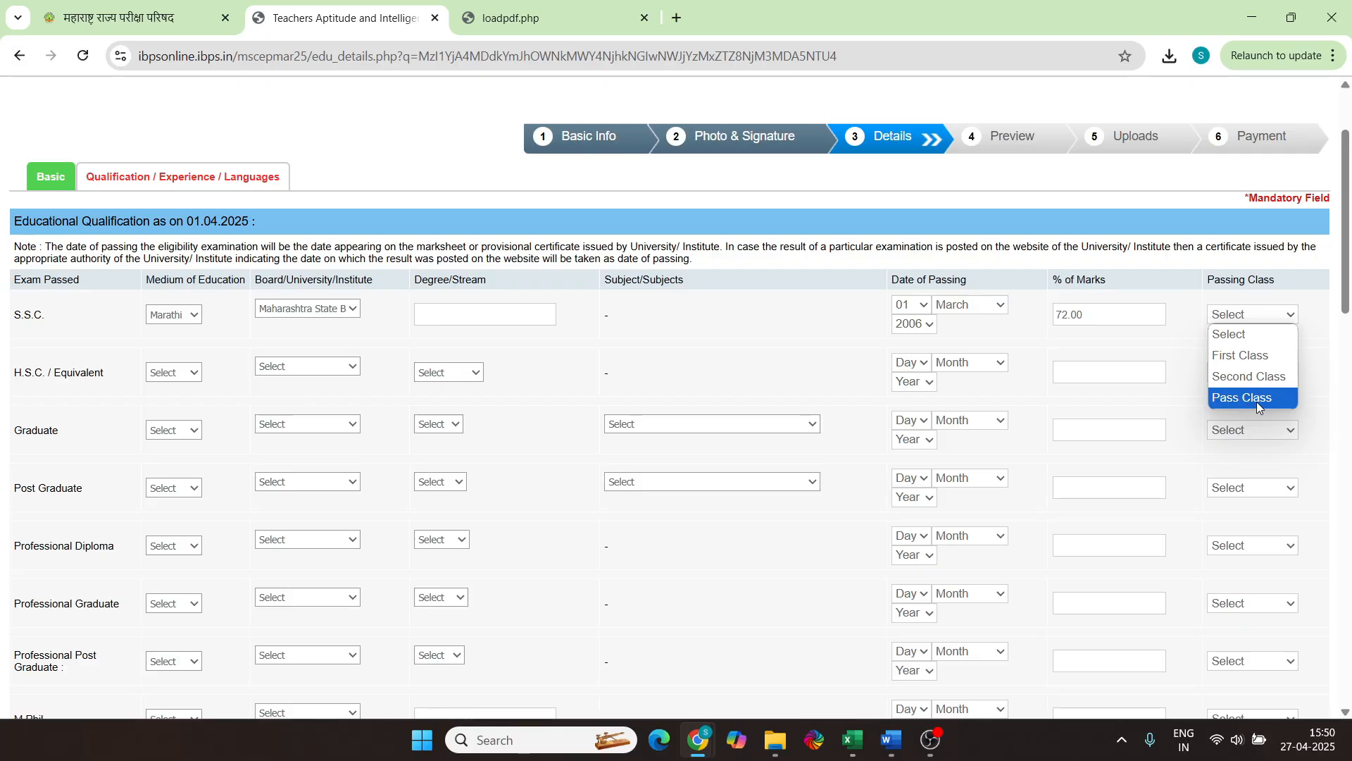
pyautogui.click(1243, 355)
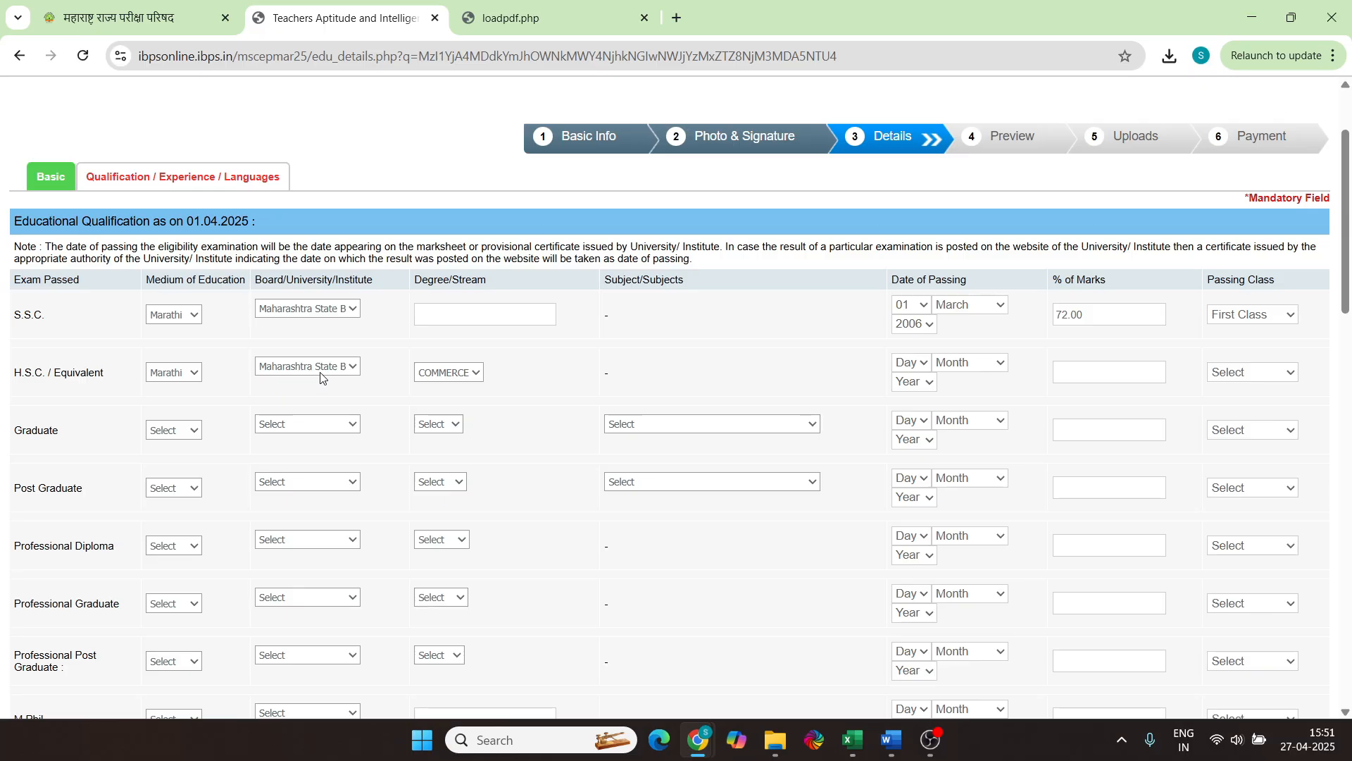
# Complete H.S.C. as COMMERCE, 01 February 2008, 70.17%, First Class, and set Graduate medium Marathi
pyautogui.click(459, 376)
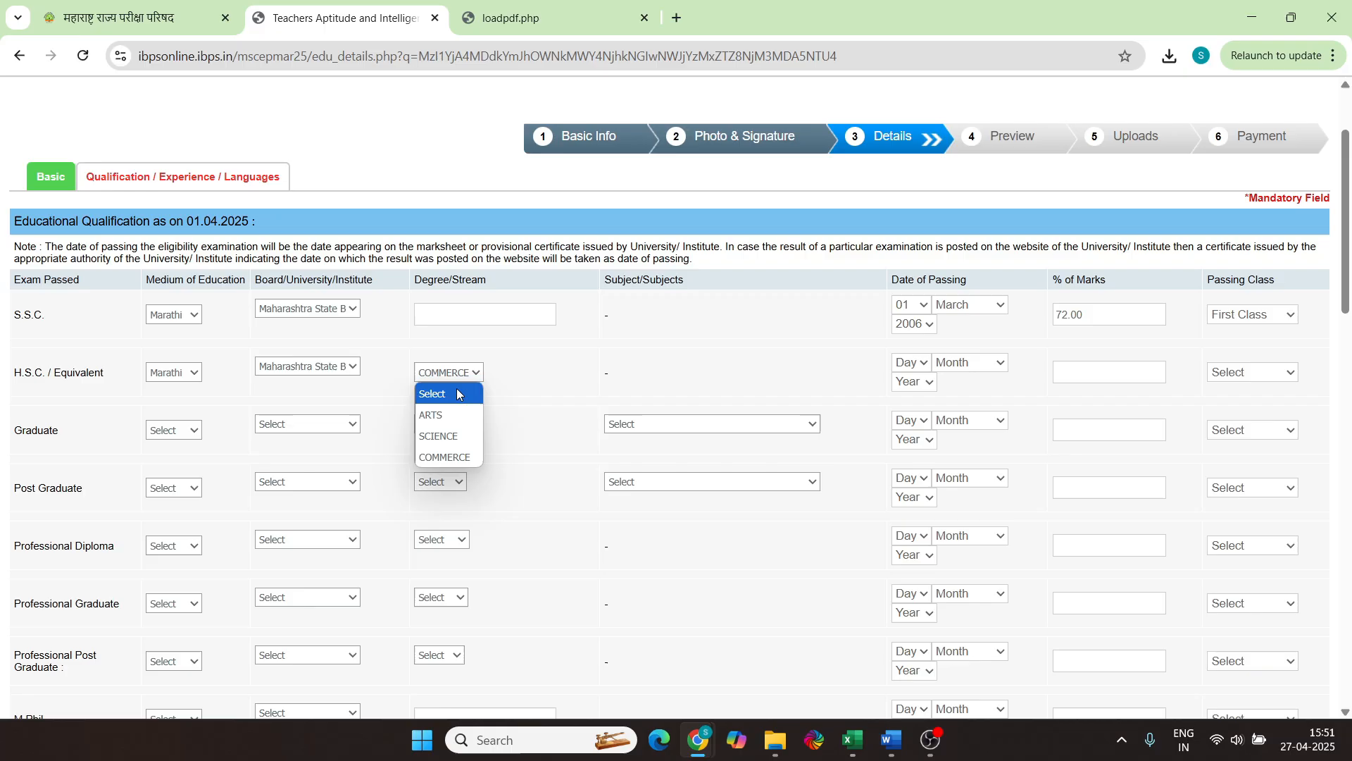
pyautogui.click(445, 458)
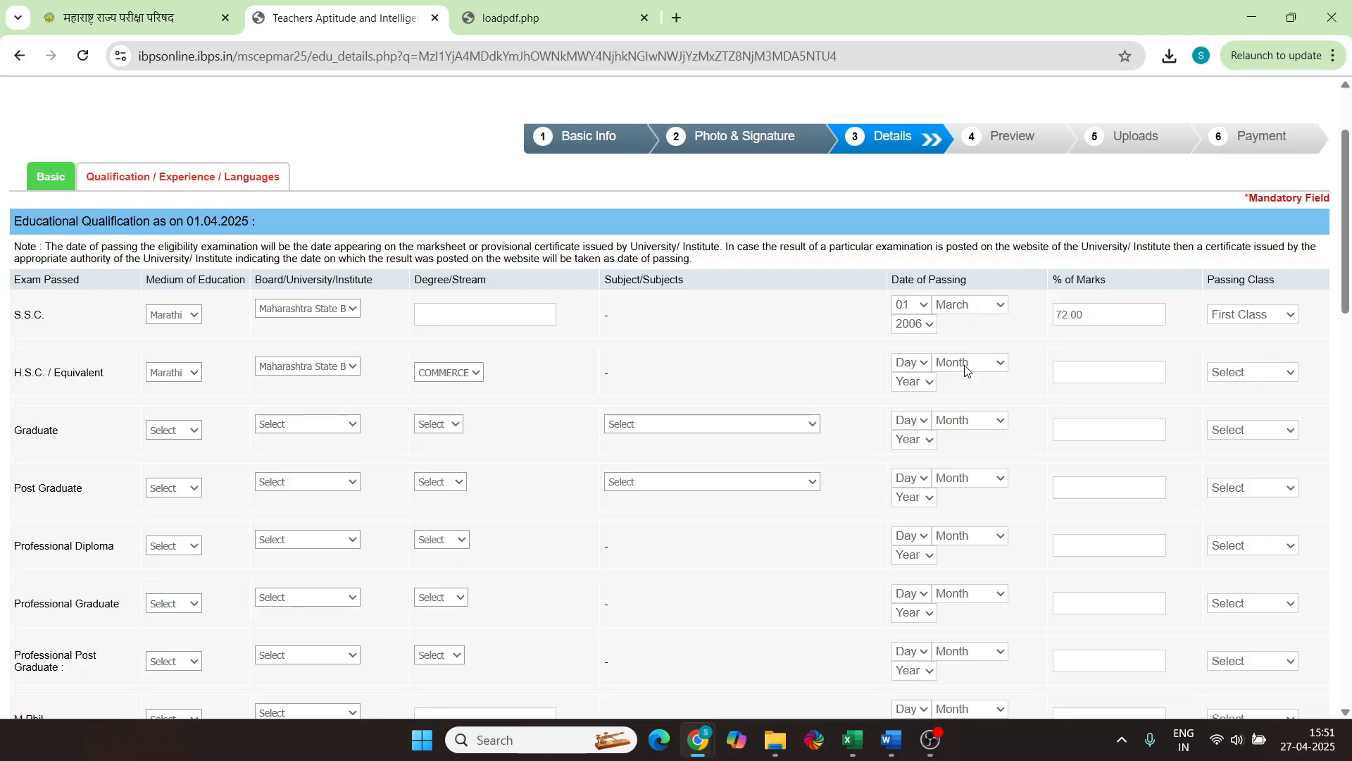
pyautogui.click(910, 362)
pyautogui.click(905, 14)
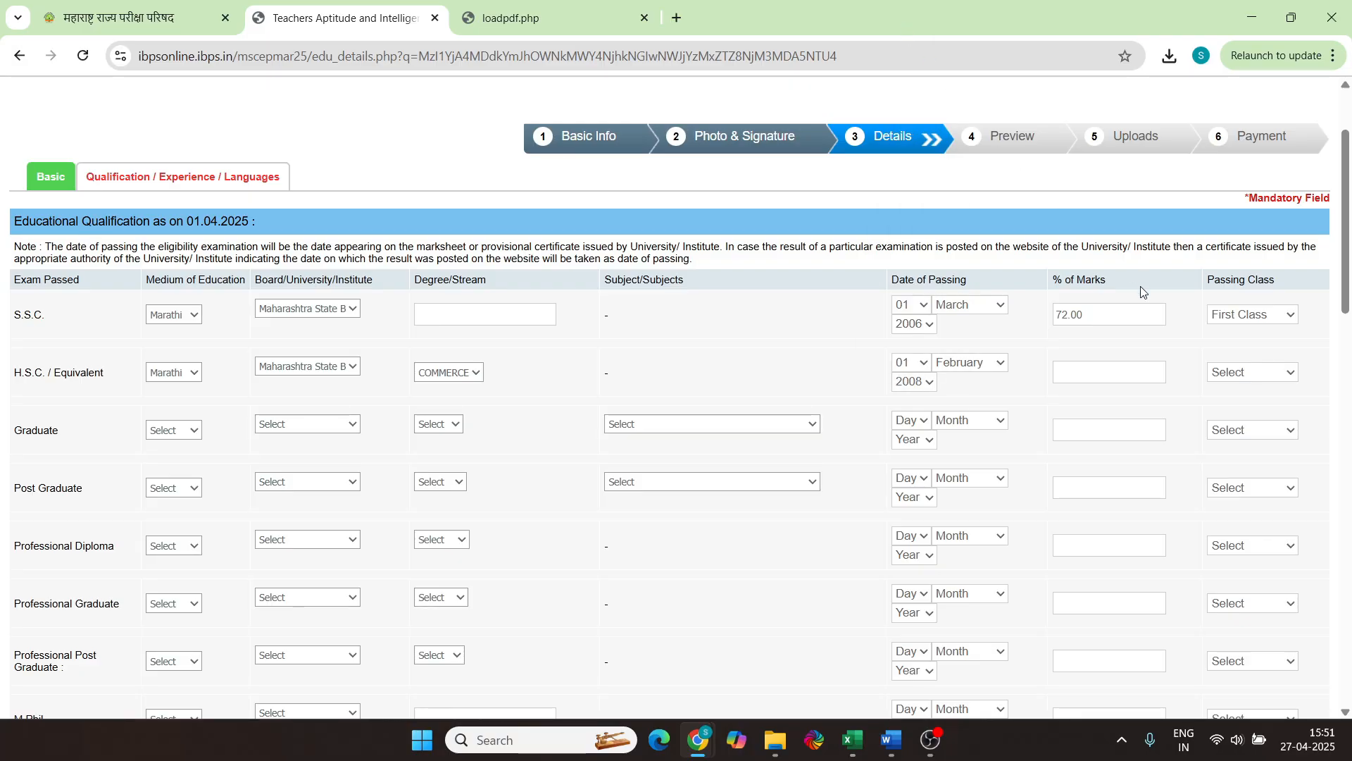
pyautogui.click(1101, 375)
pyautogui.write('70.17')
pyautogui.click(1224, 373)
pyautogui.click(1234, 411)
pyautogui.click(176, 431)
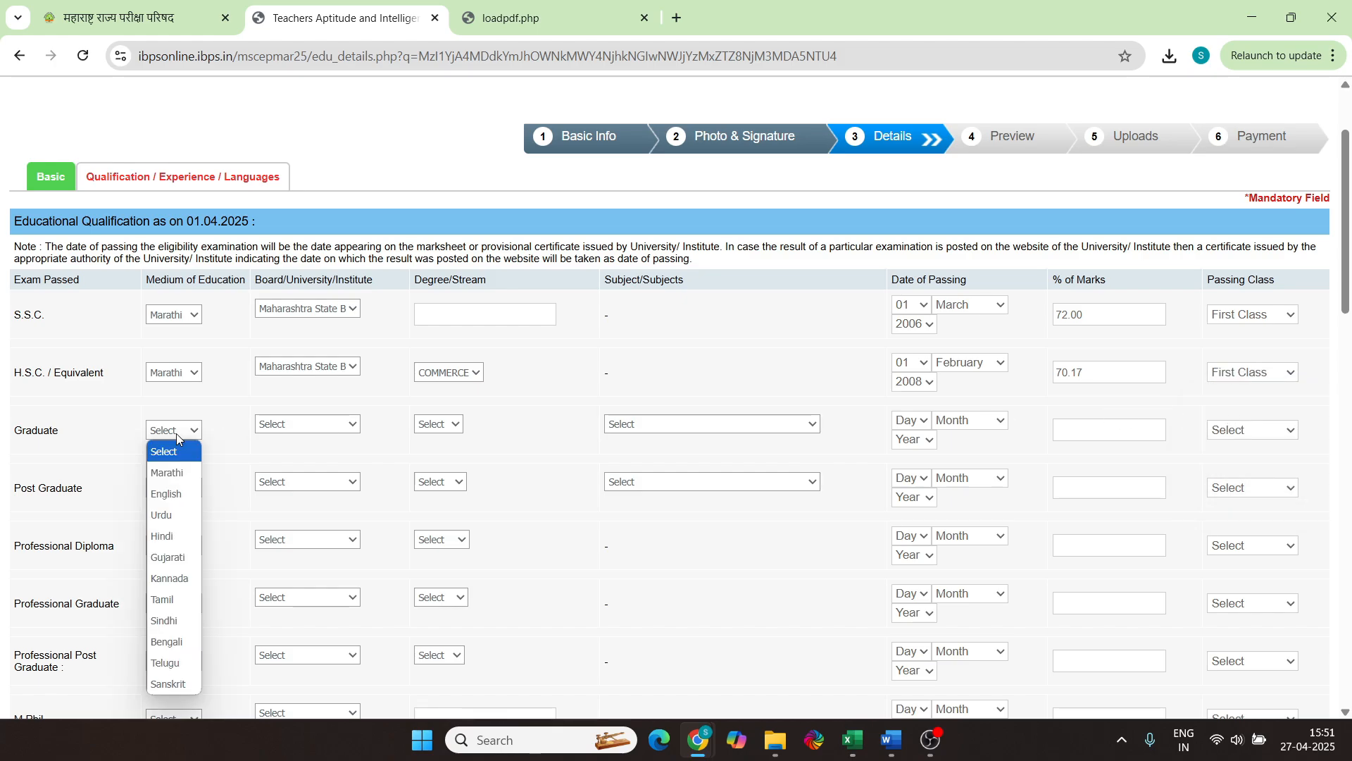
pyautogui.click(167, 472)
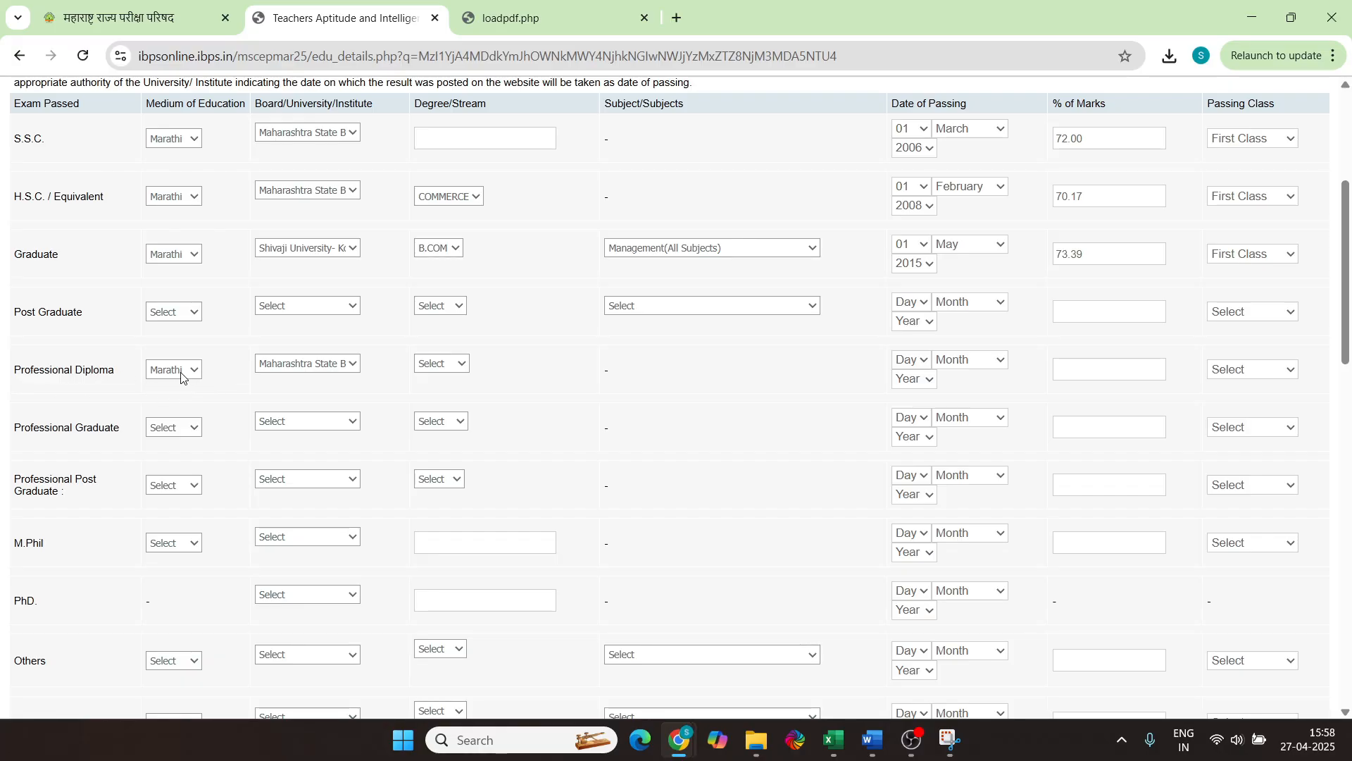
# Set the Professional Diploma board to Maharashtra State Council Of Examination and degree D.Ed
pyautogui.click(301, 362)
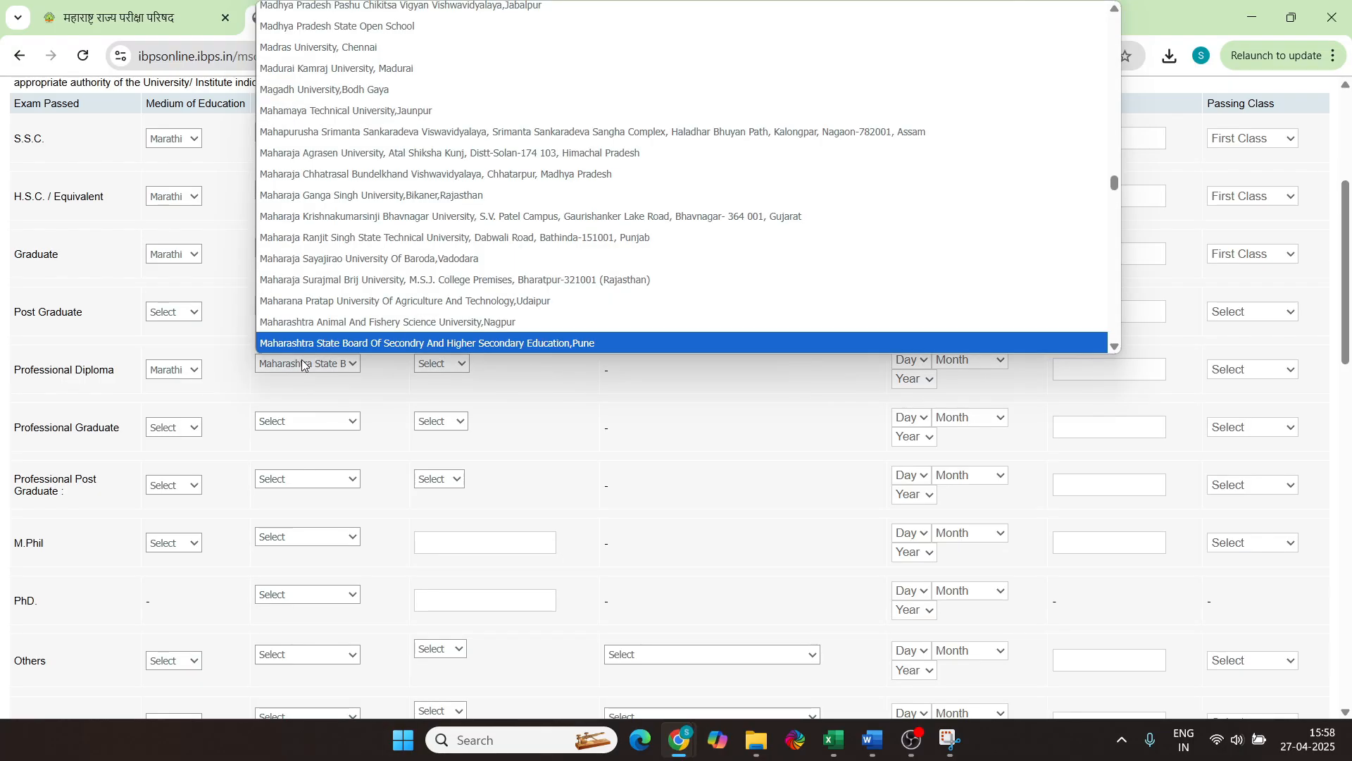
pyautogui.scroll(-3, 383, 295)
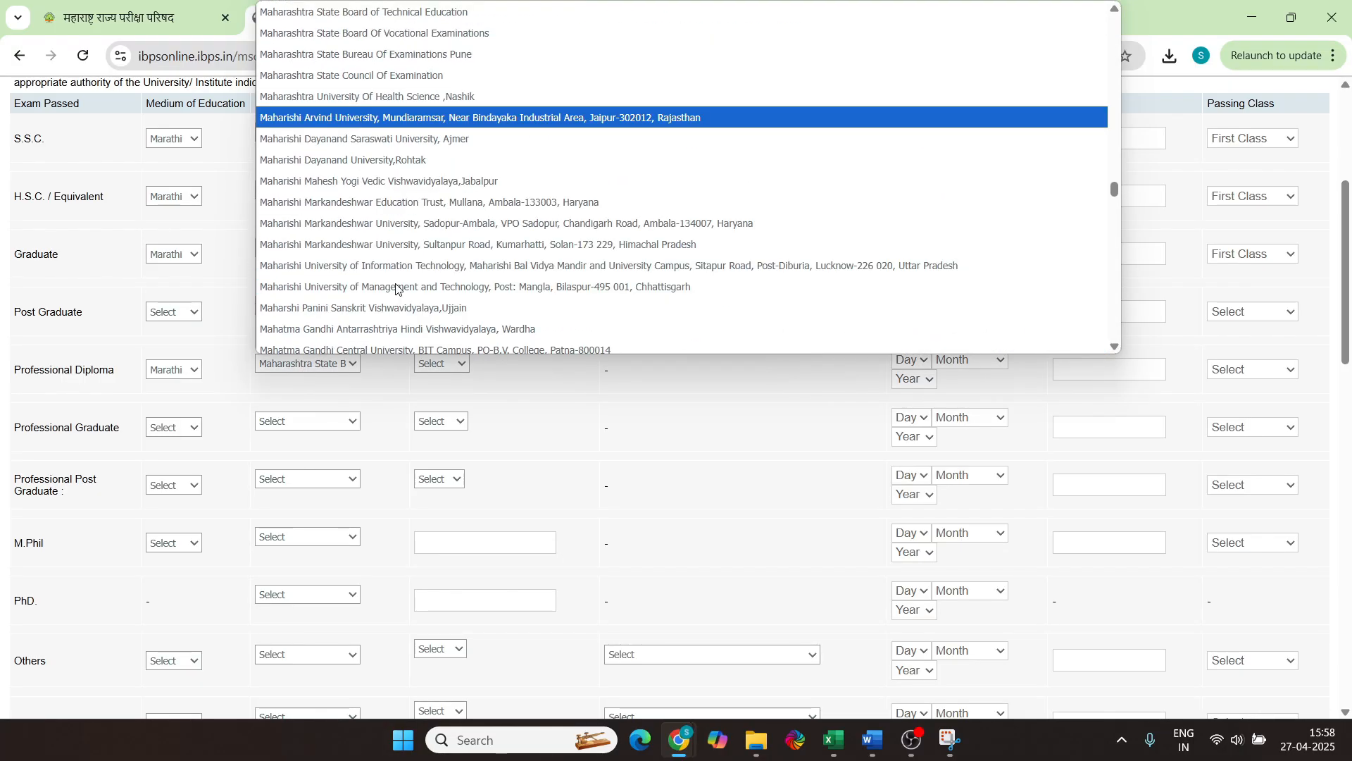
pyautogui.scroll(6, 394, 289)
pyautogui.scroll(-3, 399, 288)
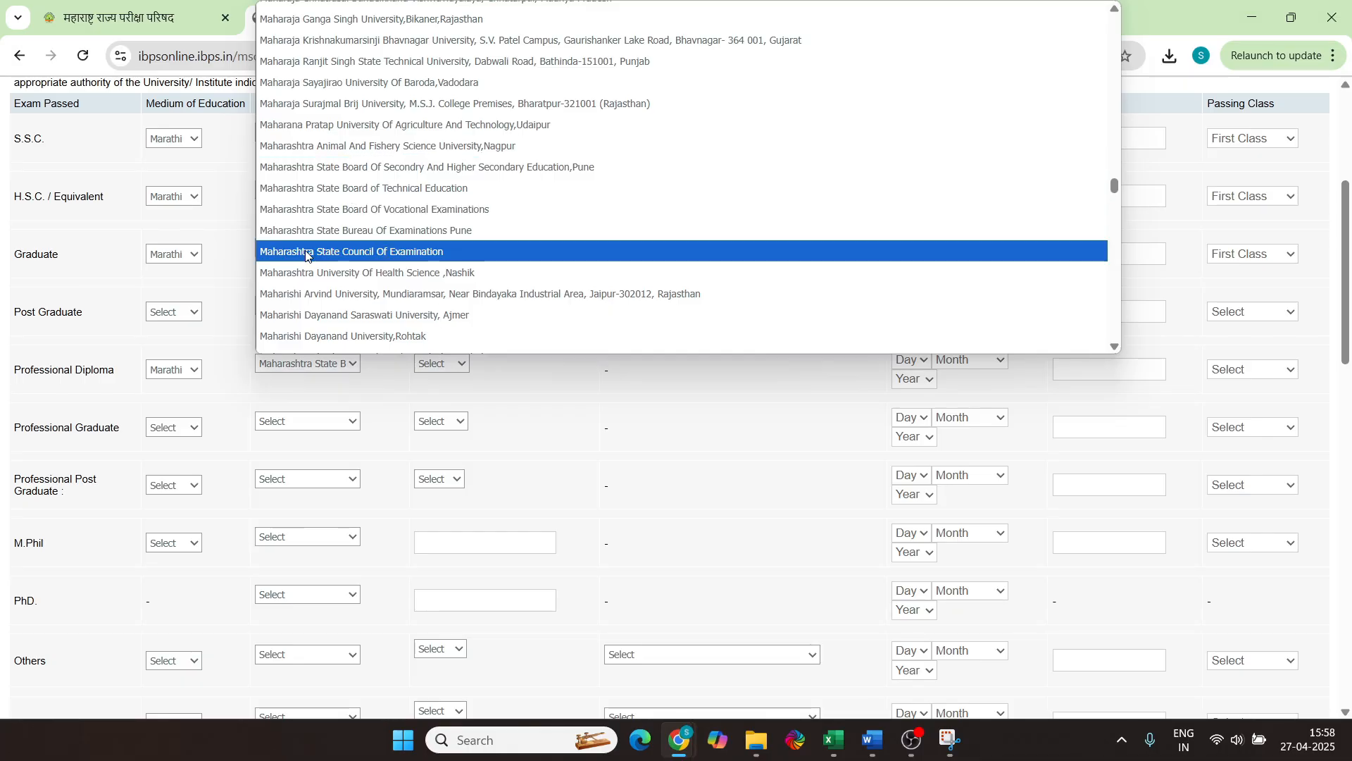
pyautogui.click(355, 252)
pyautogui.click(451, 365)
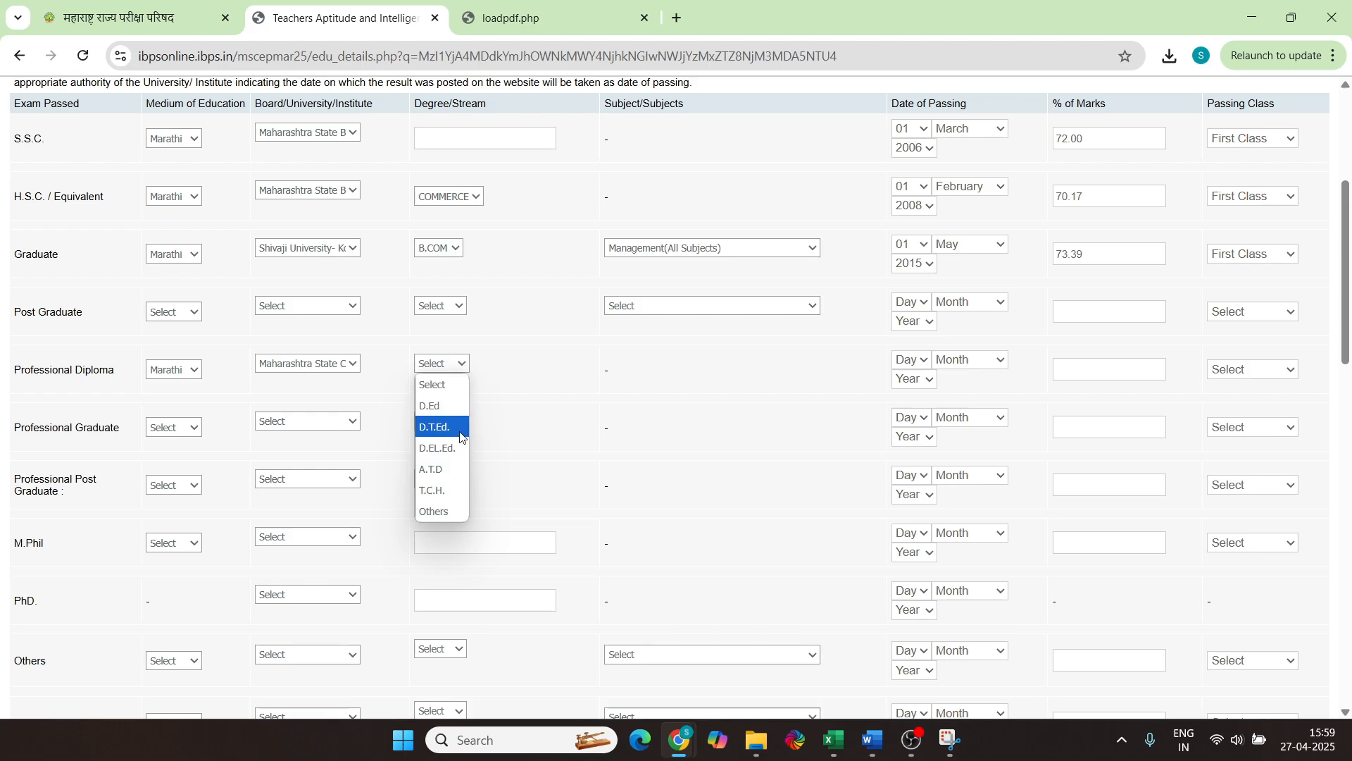
pyautogui.click(437, 407)
# Set the diploma passing date to September 2010 and enter 80.15% marks
pyautogui.click(977, 361)
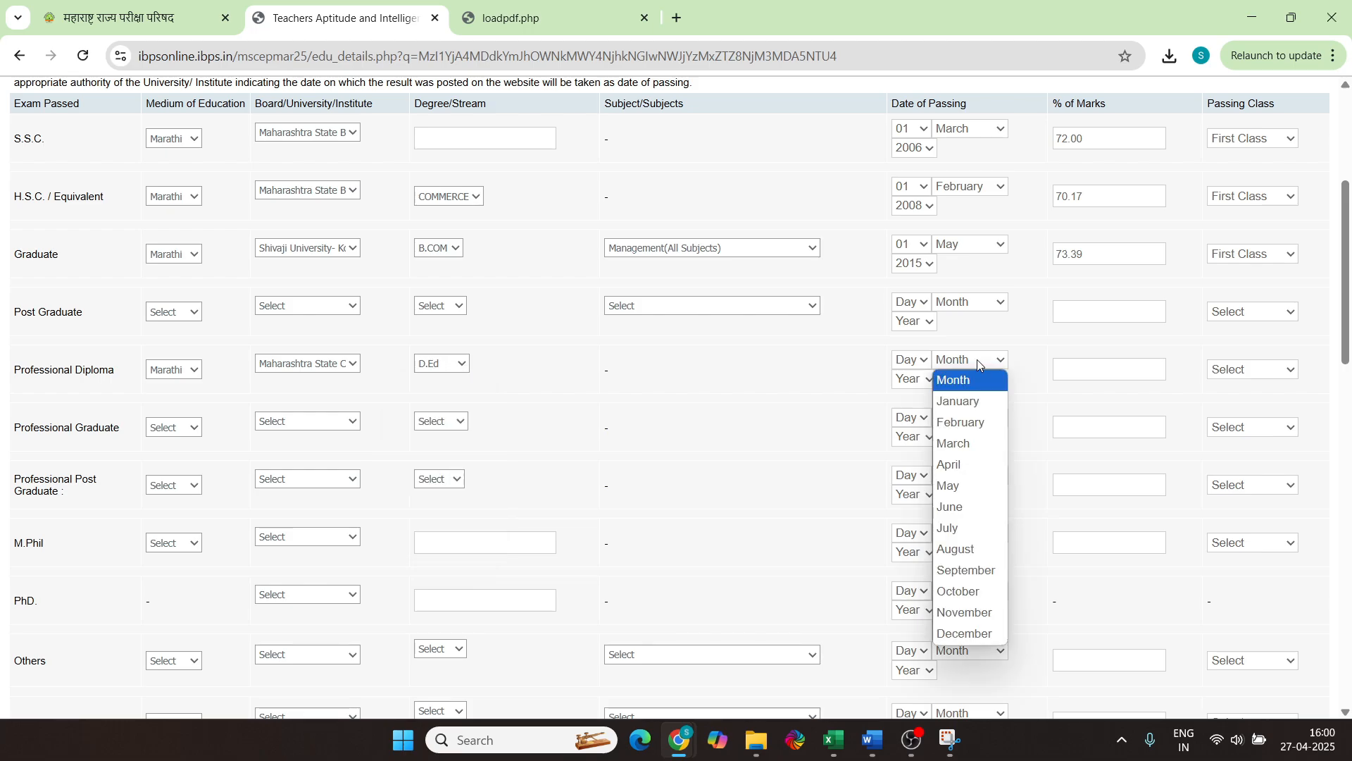
pyautogui.click(1098, 367)
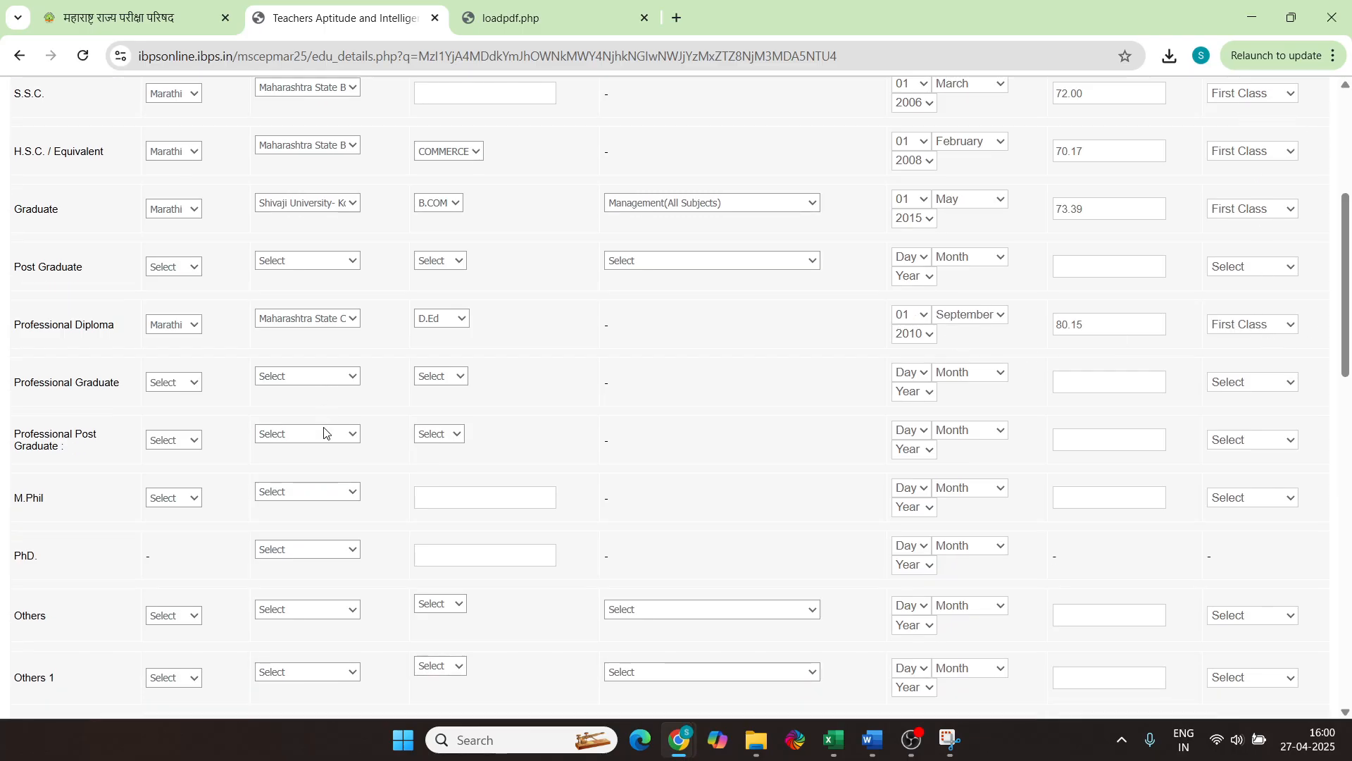
pyautogui.scroll(-1, 324, 432)
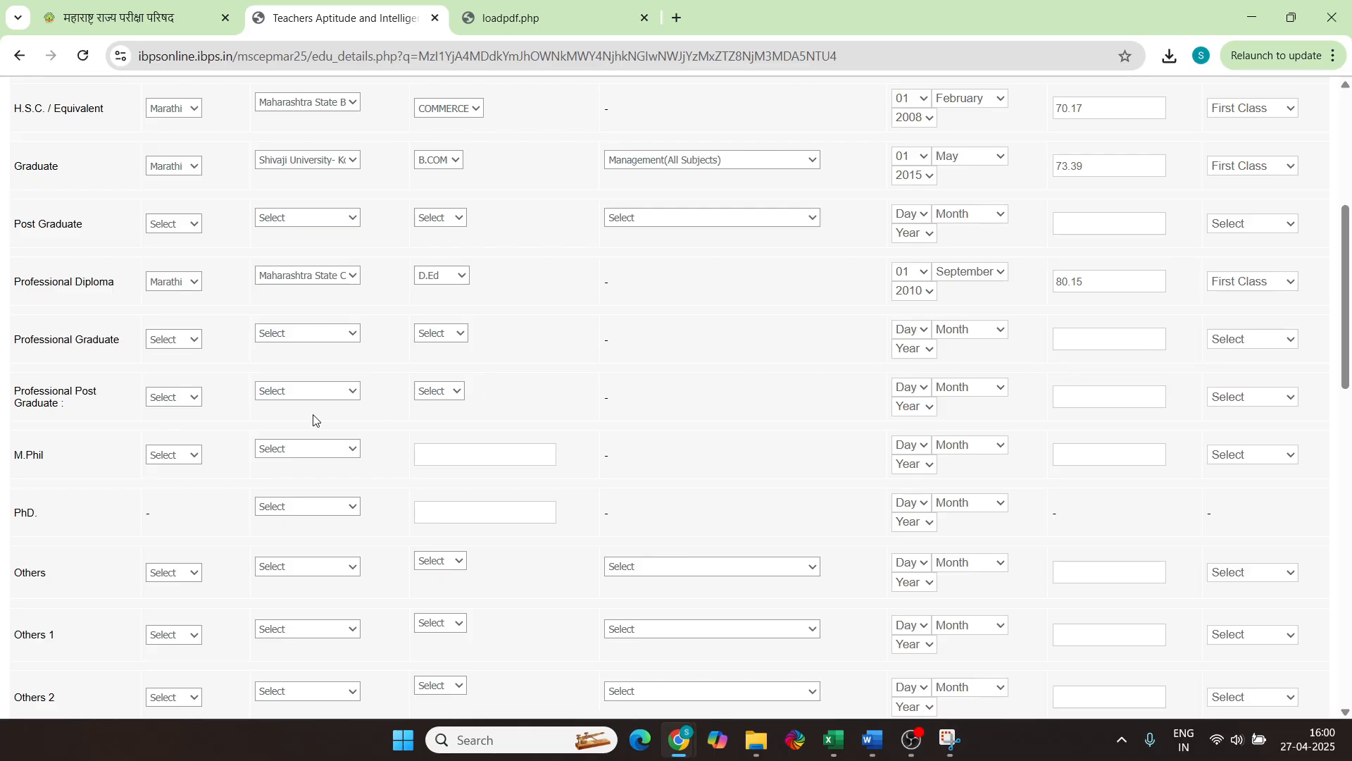
pyautogui.scroll(-3, 42, 272)
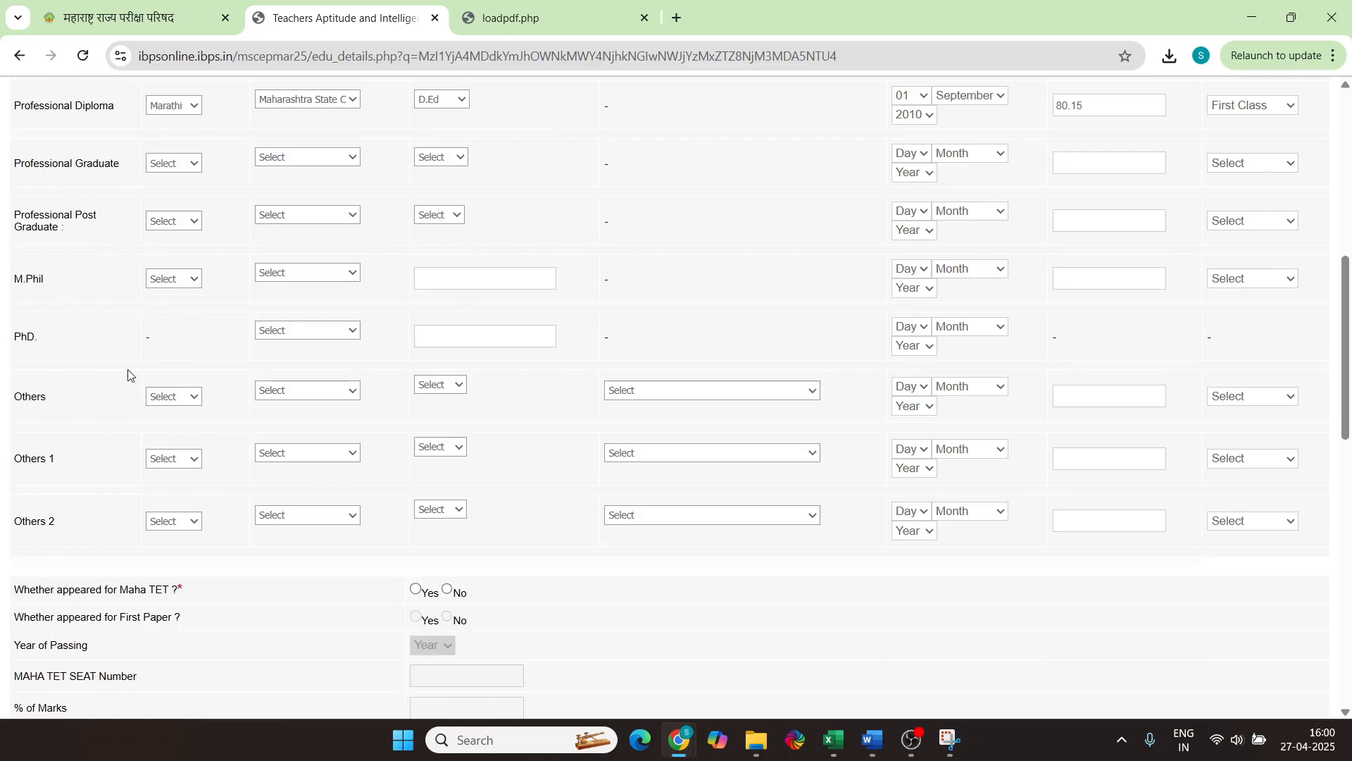
pyautogui.scroll(-5, 299, 317)
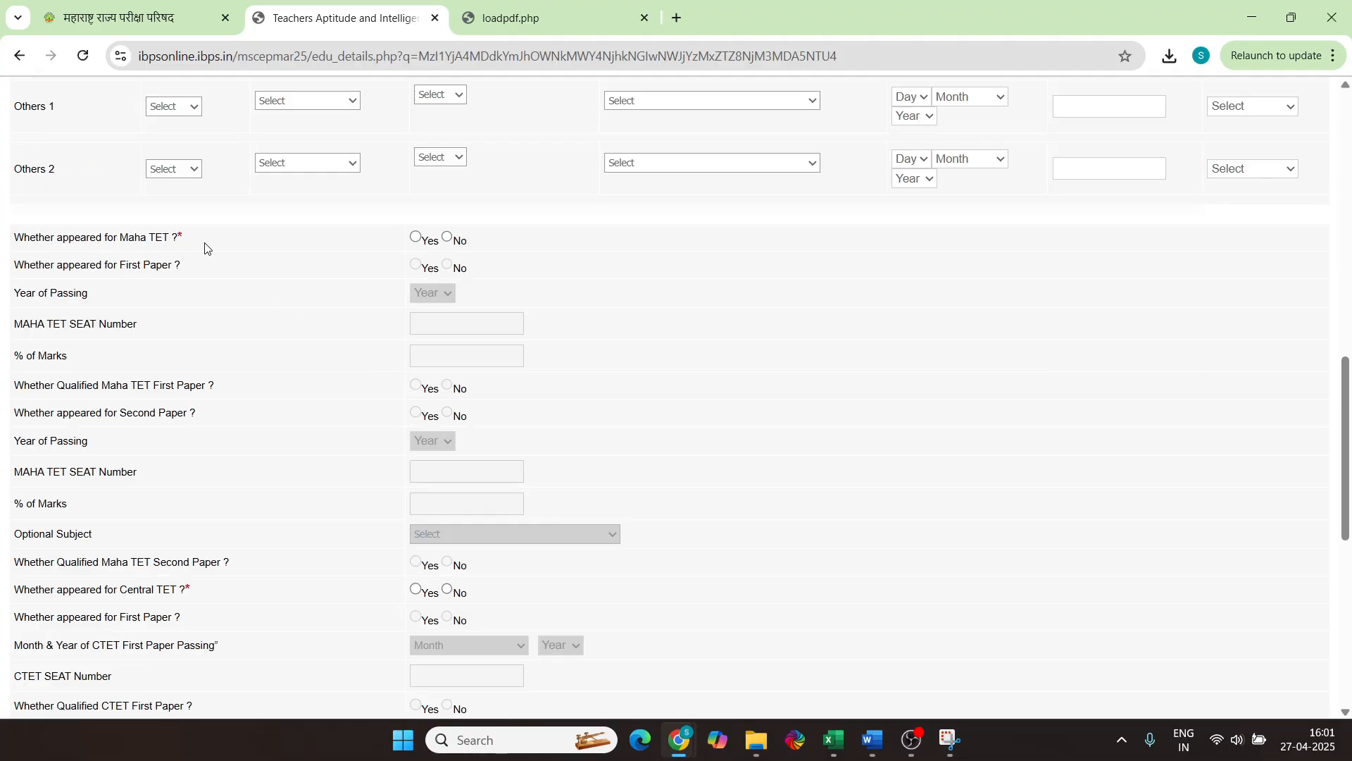
# Answer Yes to appearing for Maha TET and for its First Paper
pyautogui.click(416, 237)
pyautogui.click(450, 239)
pyautogui.click(416, 237)
pyautogui.click(416, 264)
pyautogui.click(432, 293)
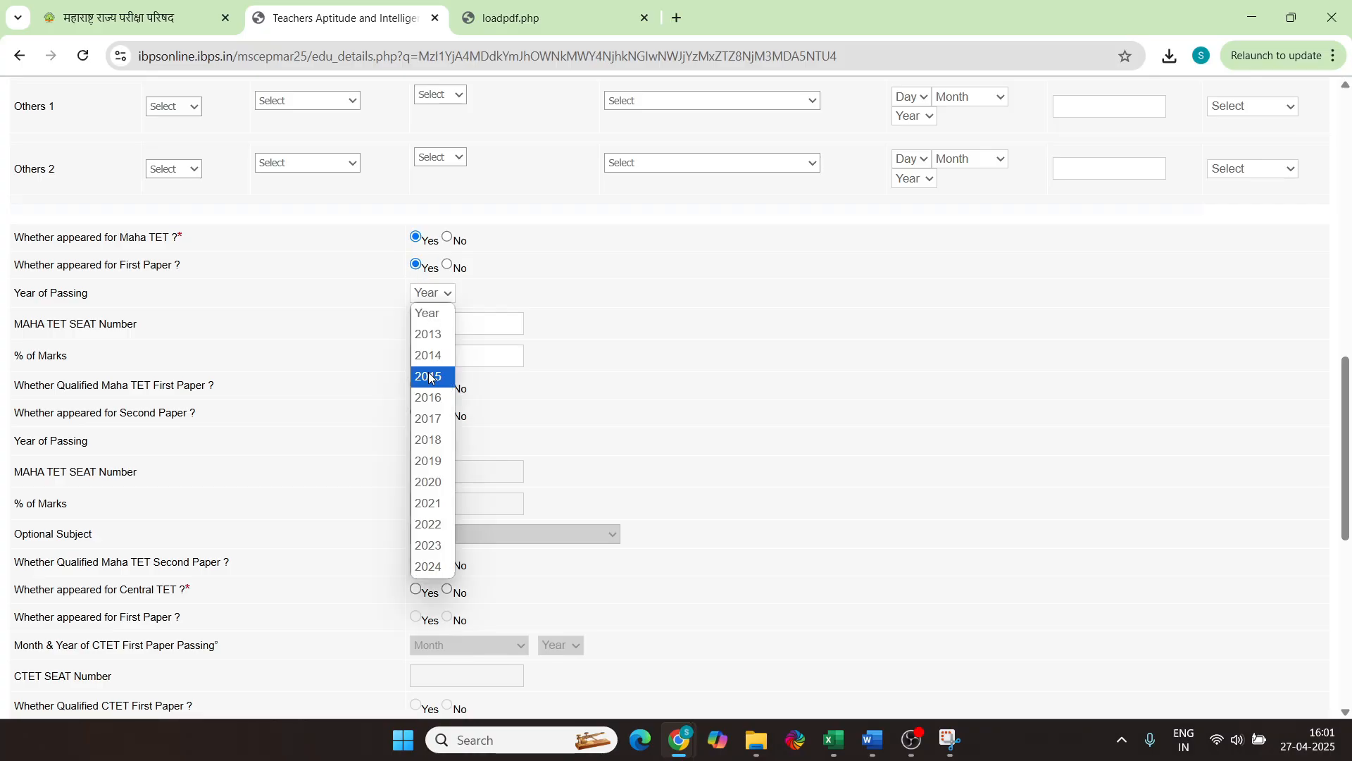
pyautogui.click(530, 281)
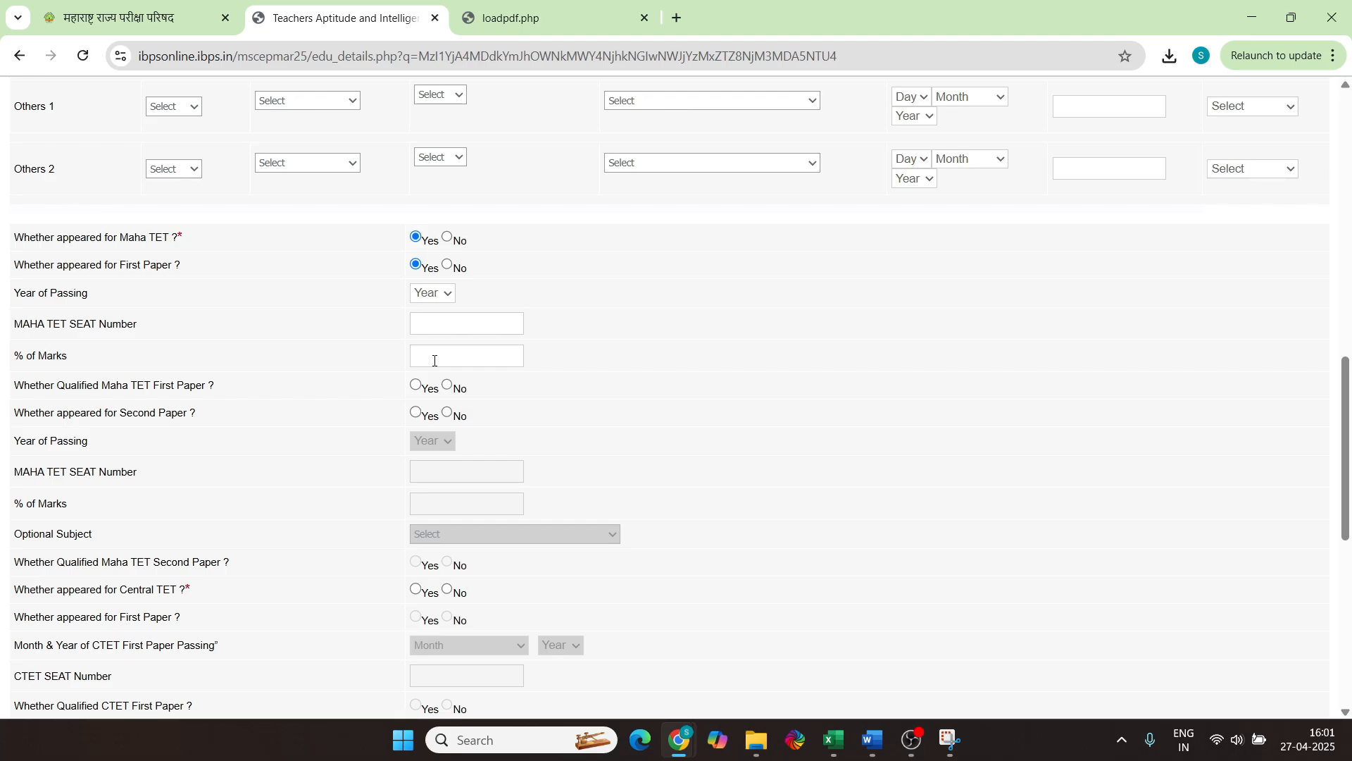
# Mark the Maha TET First Paper not qualified and answer Yes for the Second Paper
pyautogui.scroll(-1, 664, 386)
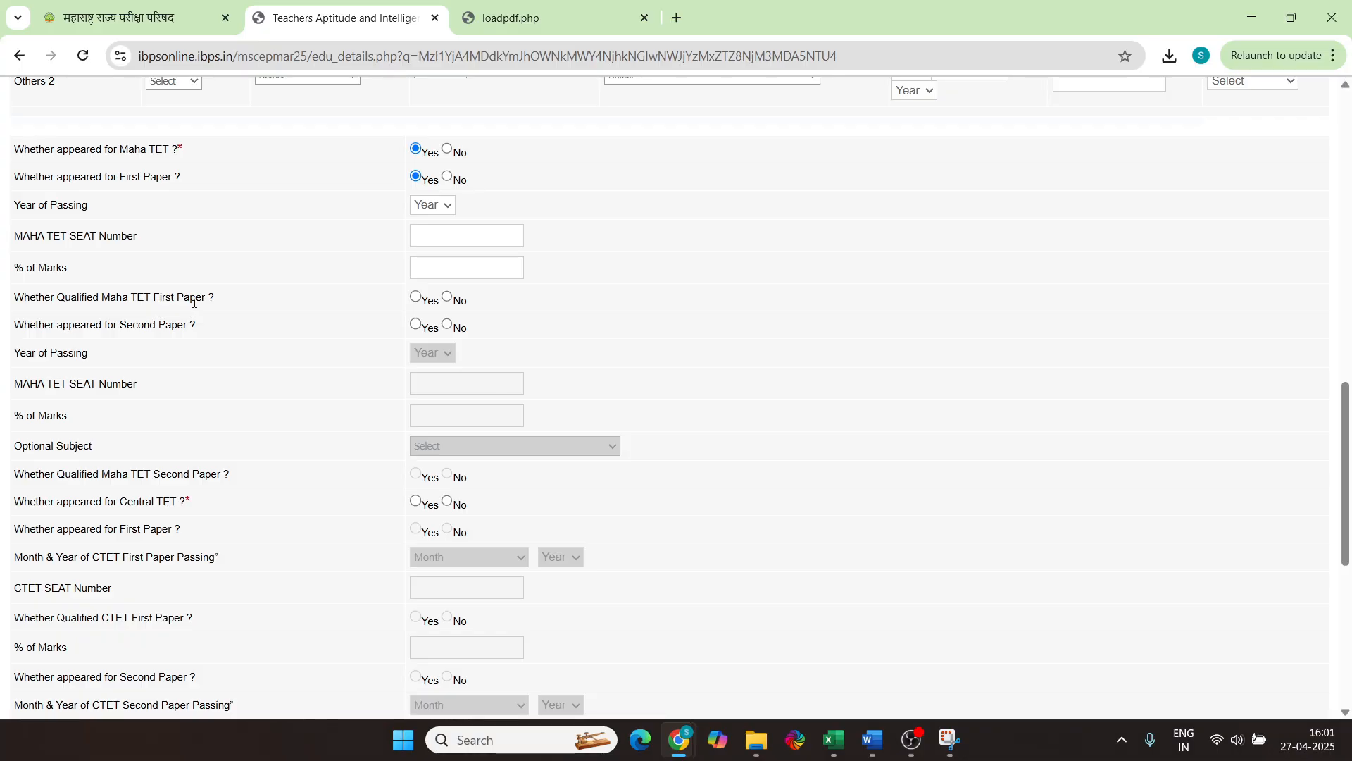
pyautogui.click(446, 298)
pyautogui.scroll(-3, 308, 332)
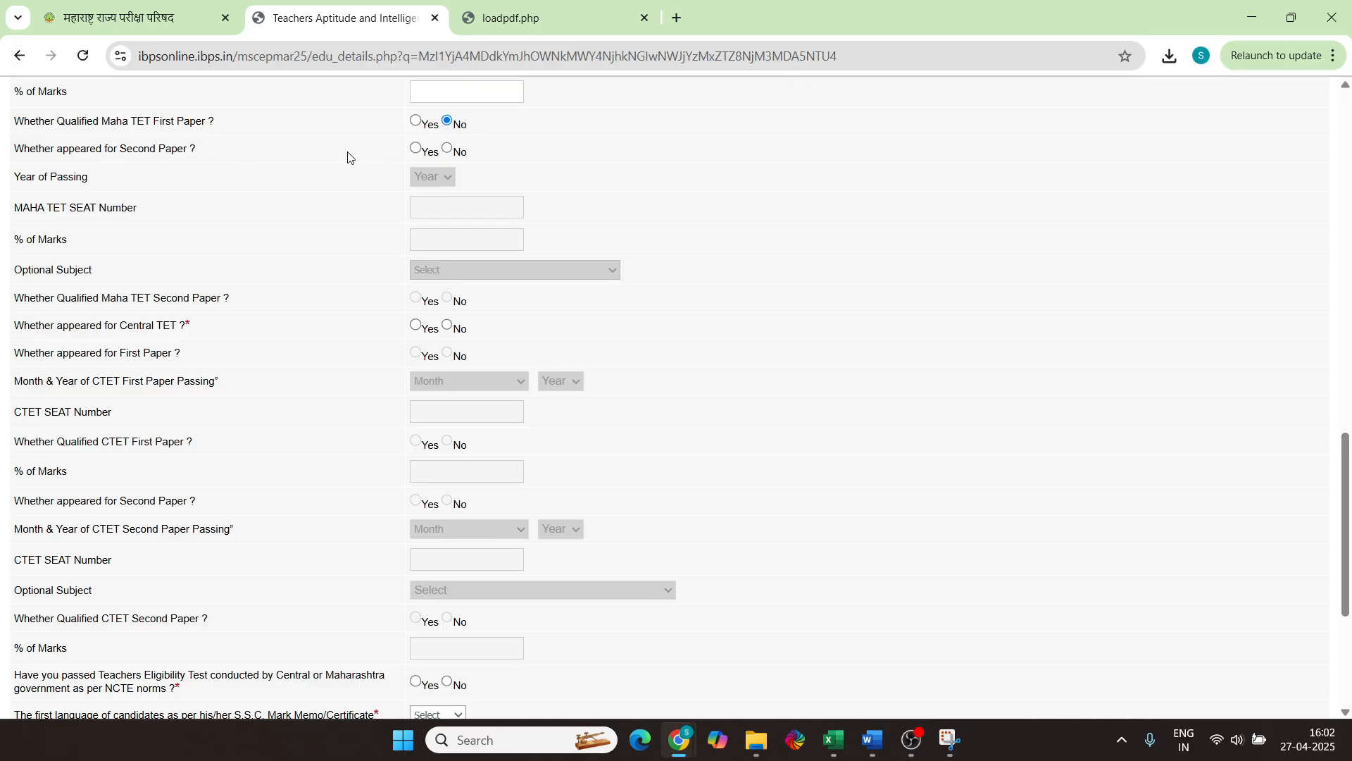
pyautogui.click(433, 150)
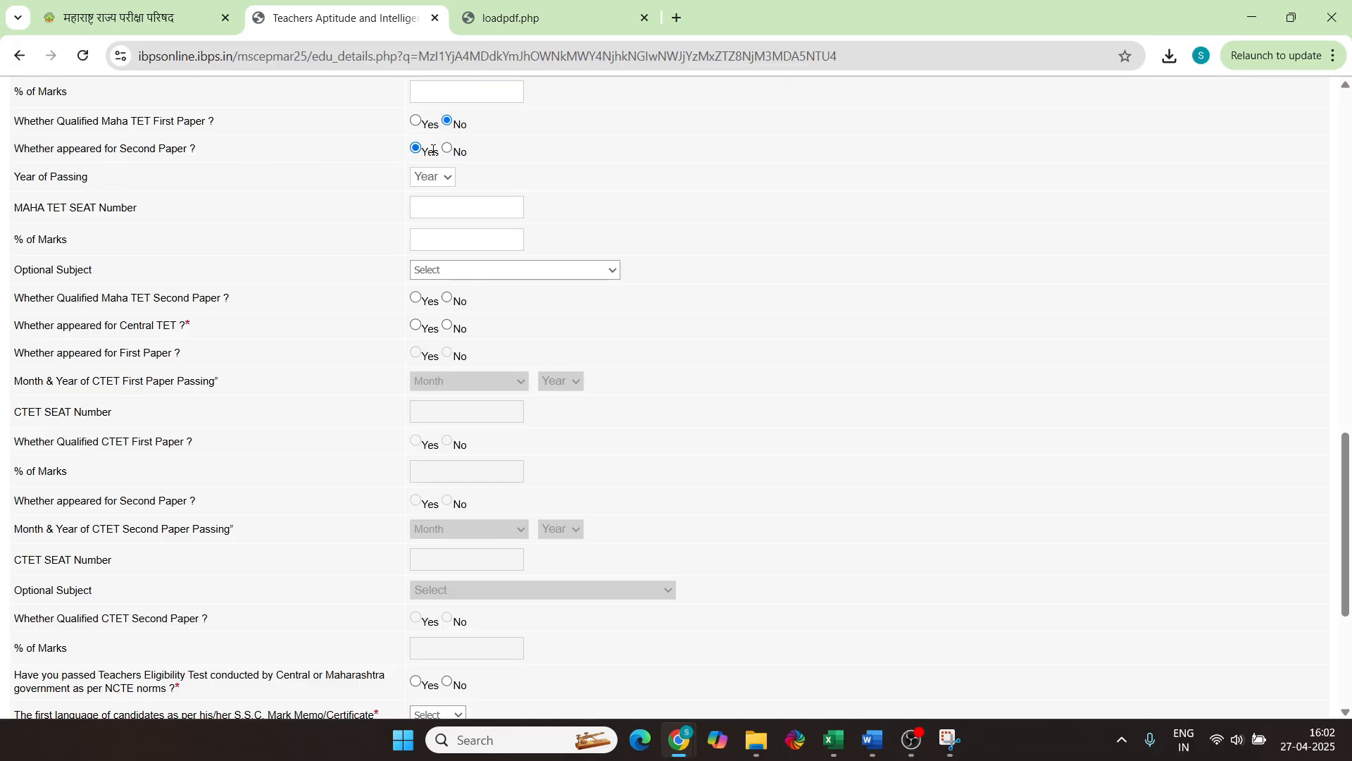
pyautogui.click(449, 148)
pyautogui.scroll(-1, 480, 175)
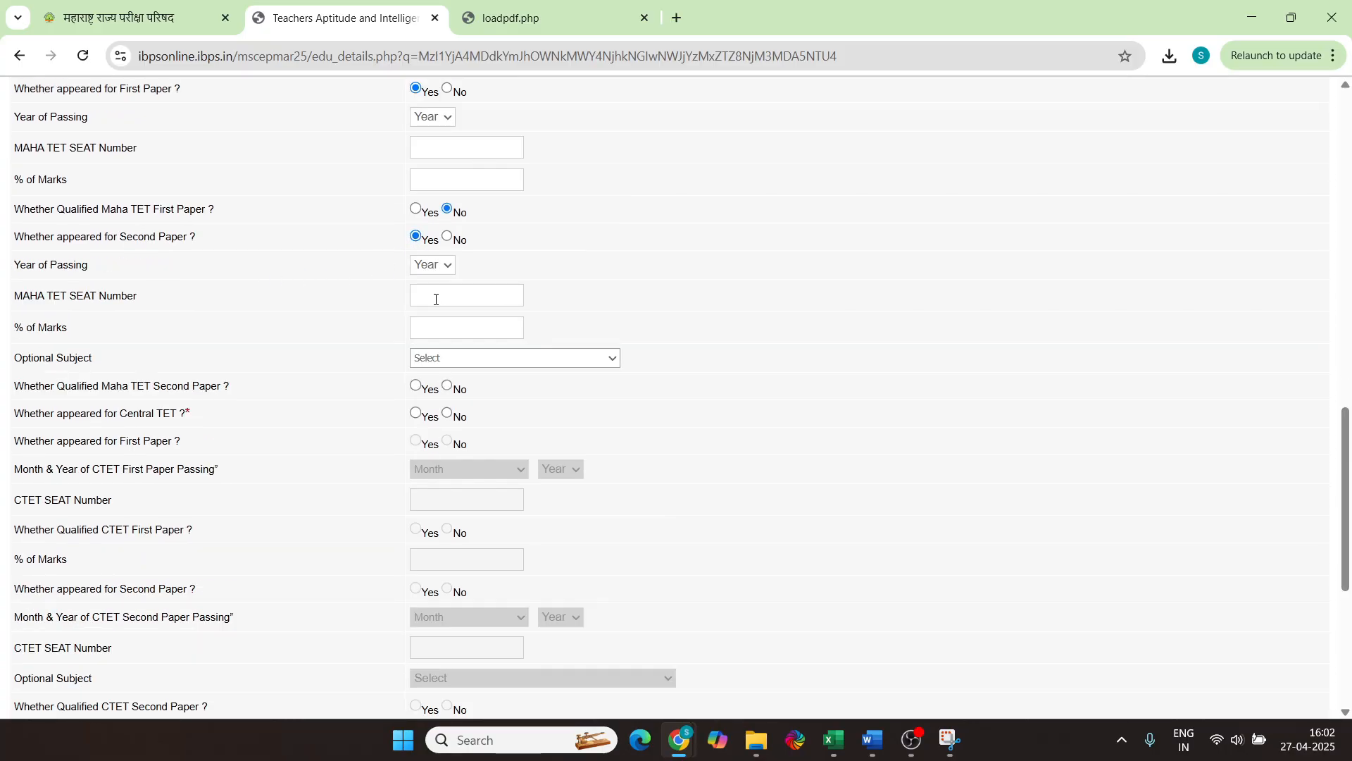
pyautogui.scroll(-2, 436, 300)
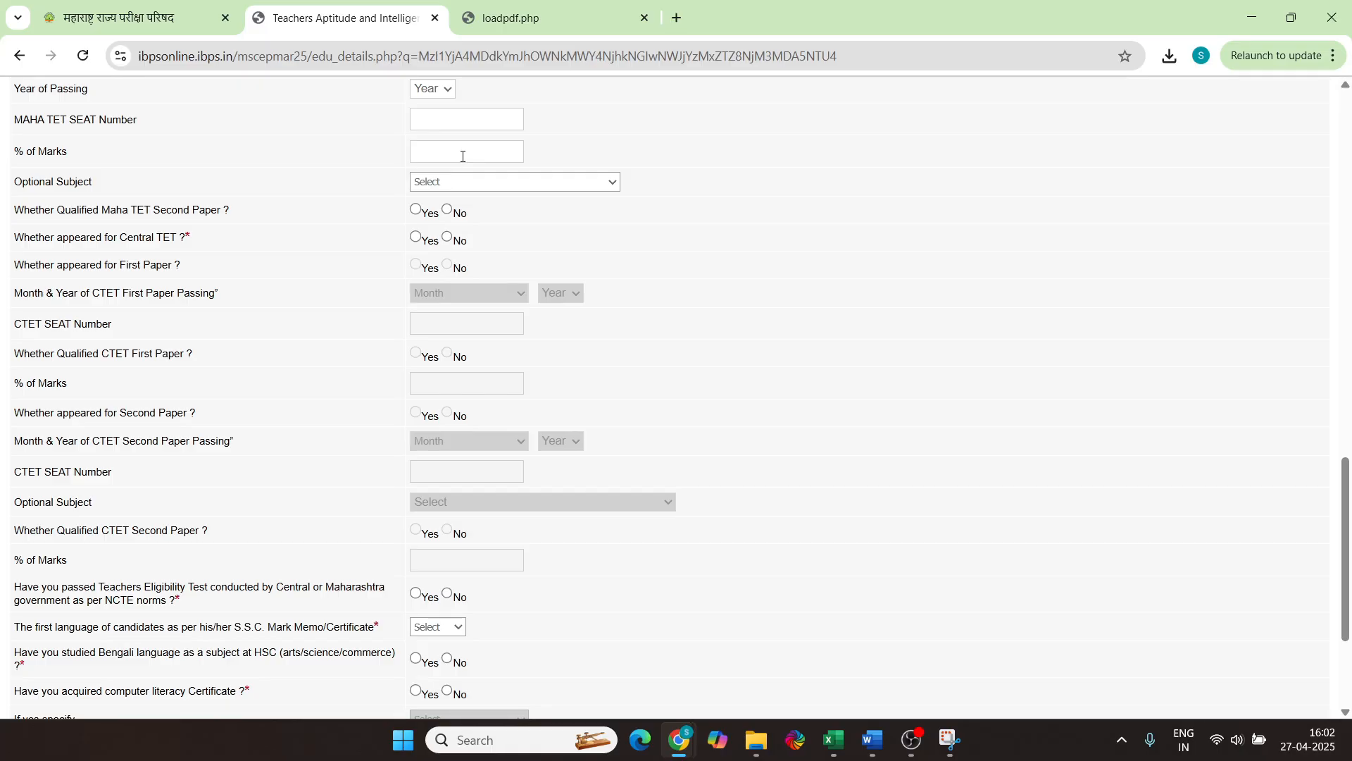
pyautogui.click(481, 182)
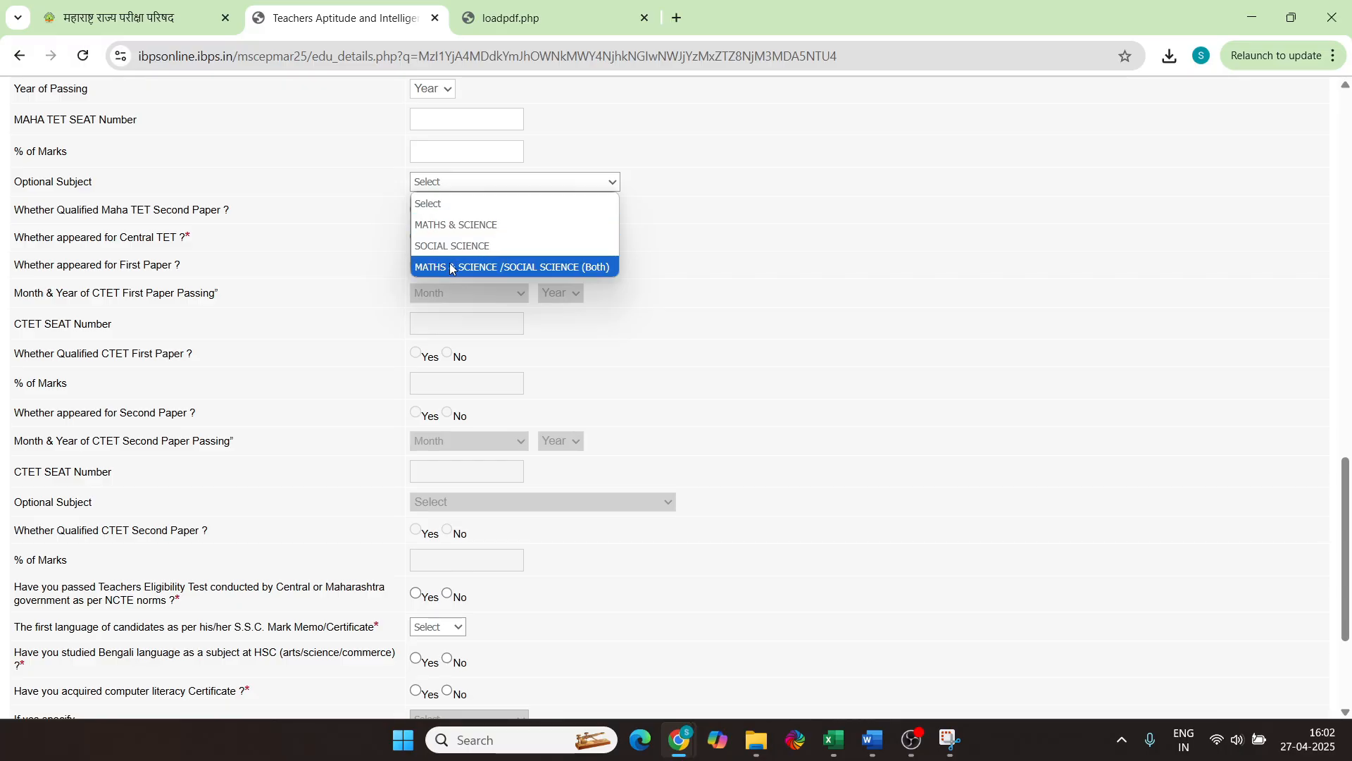
pyautogui.click(689, 220)
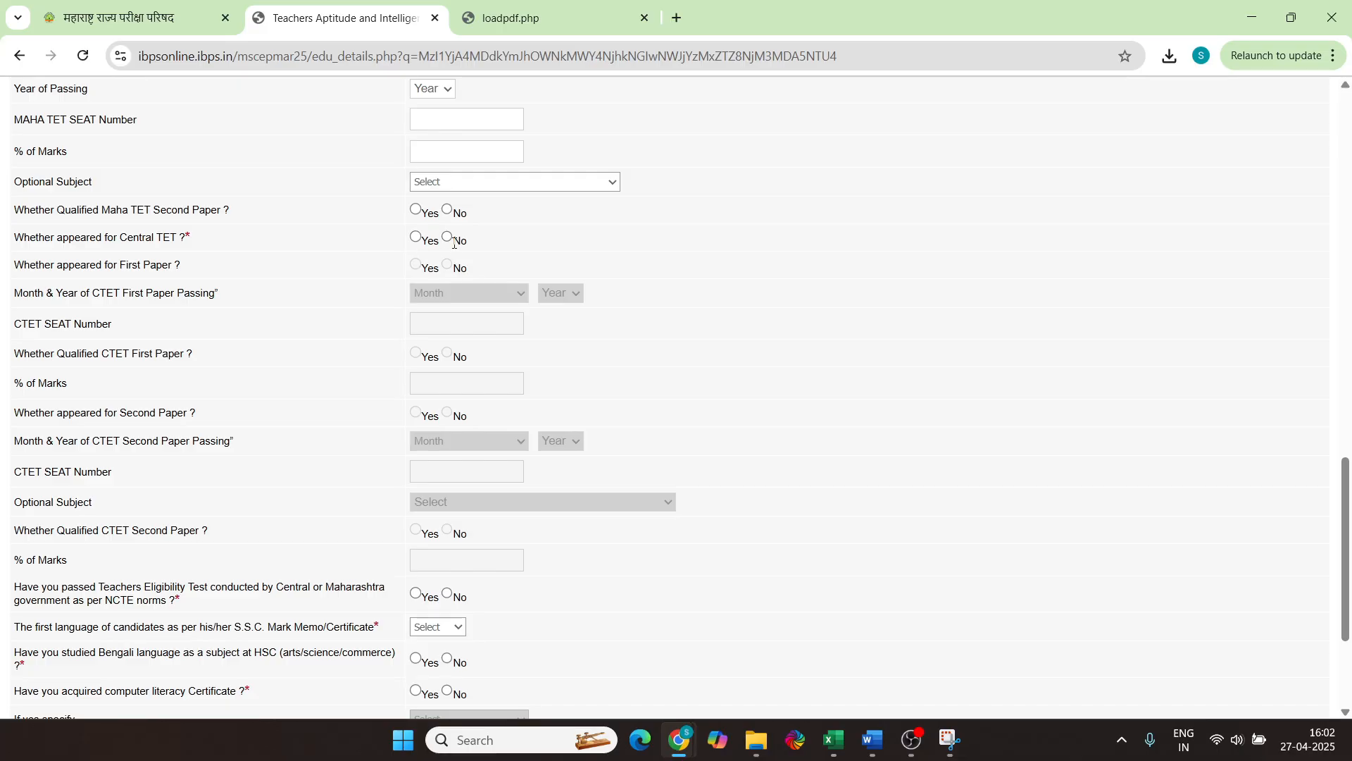
# Record Central TET First Paper passed July 2024 with the seat number, qualified, and no Second Paper
pyautogui.click(415, 237)
pyautogui.scroll(-1, 61, 194)
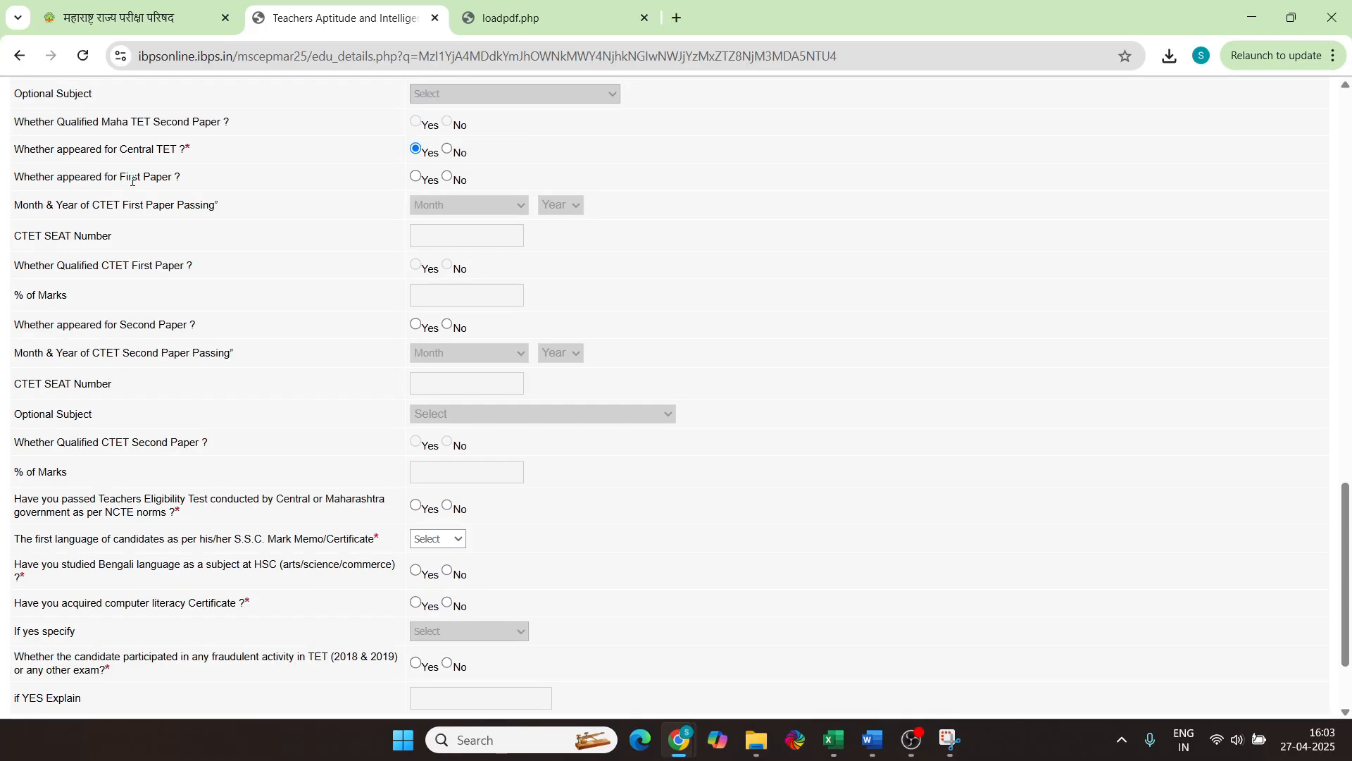
pyautogui.click(415, 176)
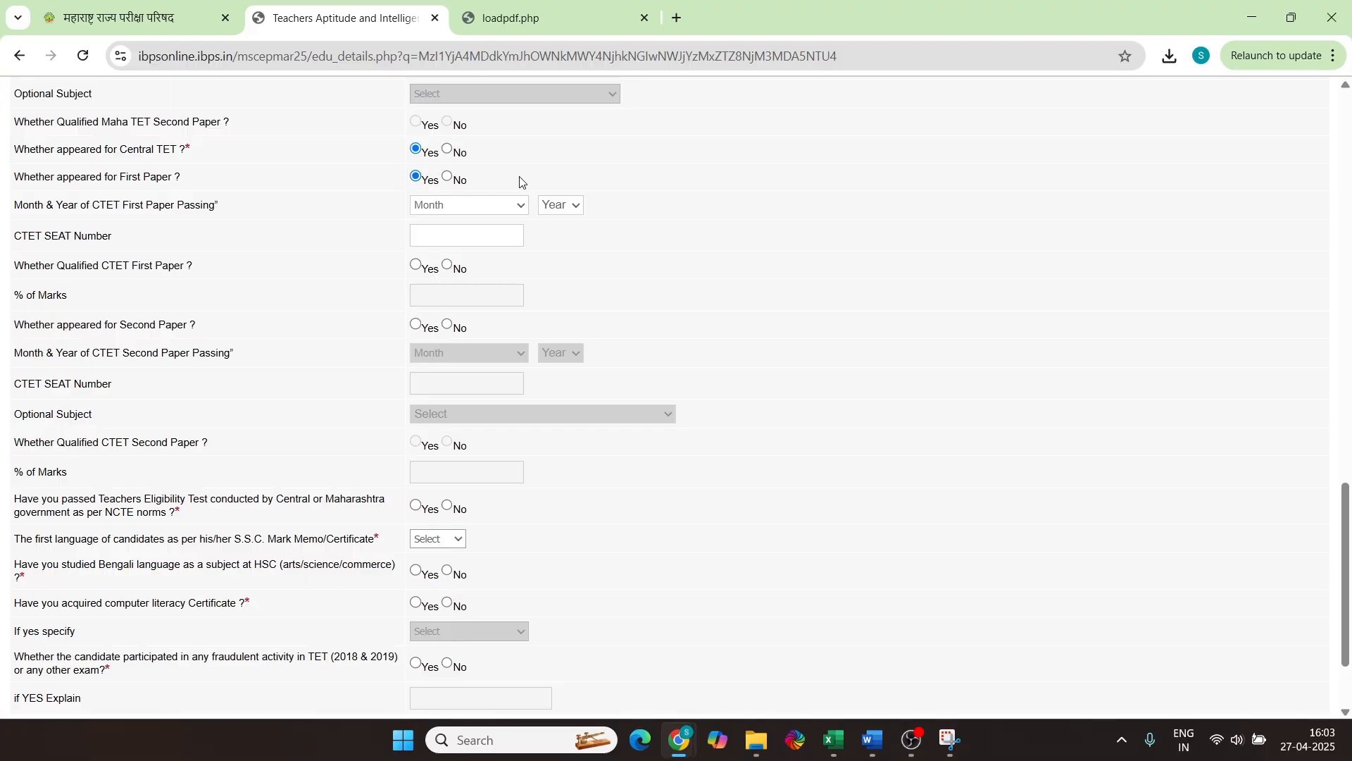
pyautogui.click(454, 206)
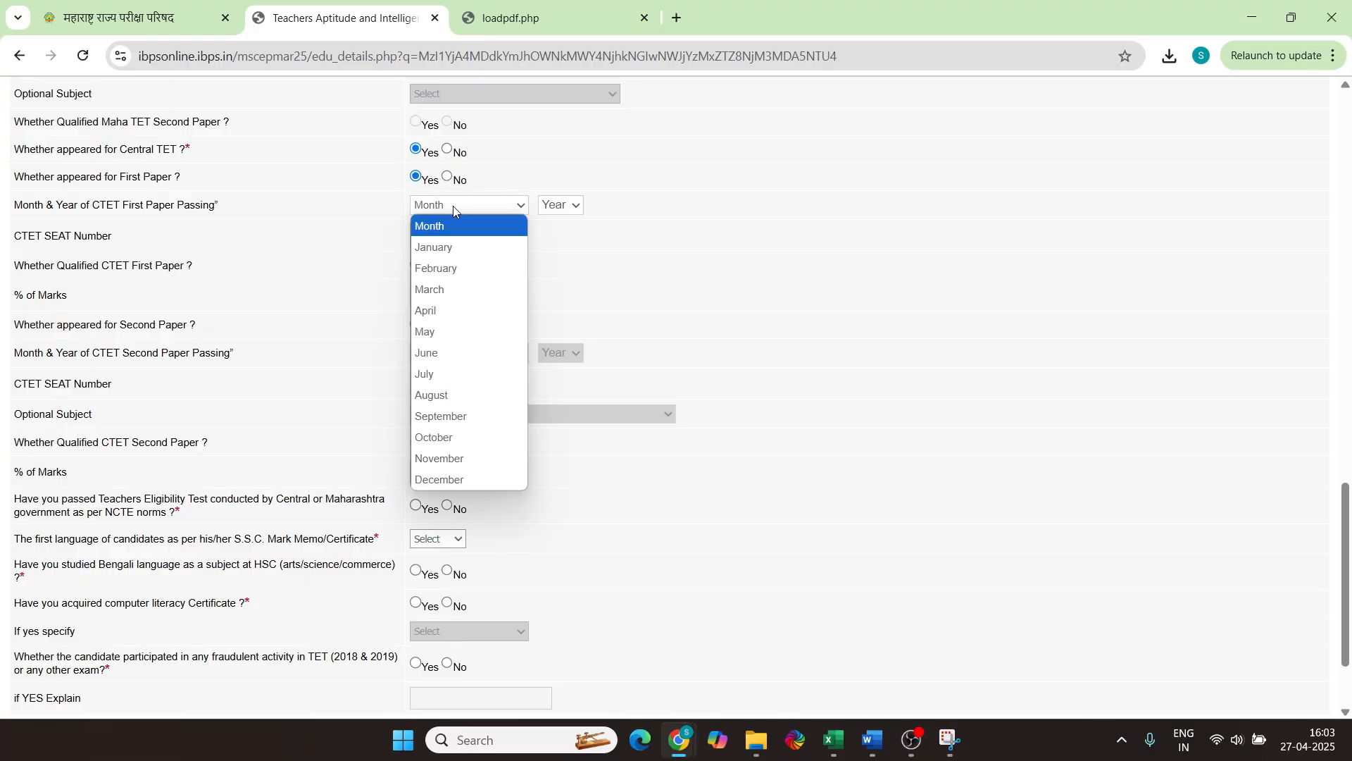
pyautogui.click(453, 206)
pyautogui.click(482, 204)
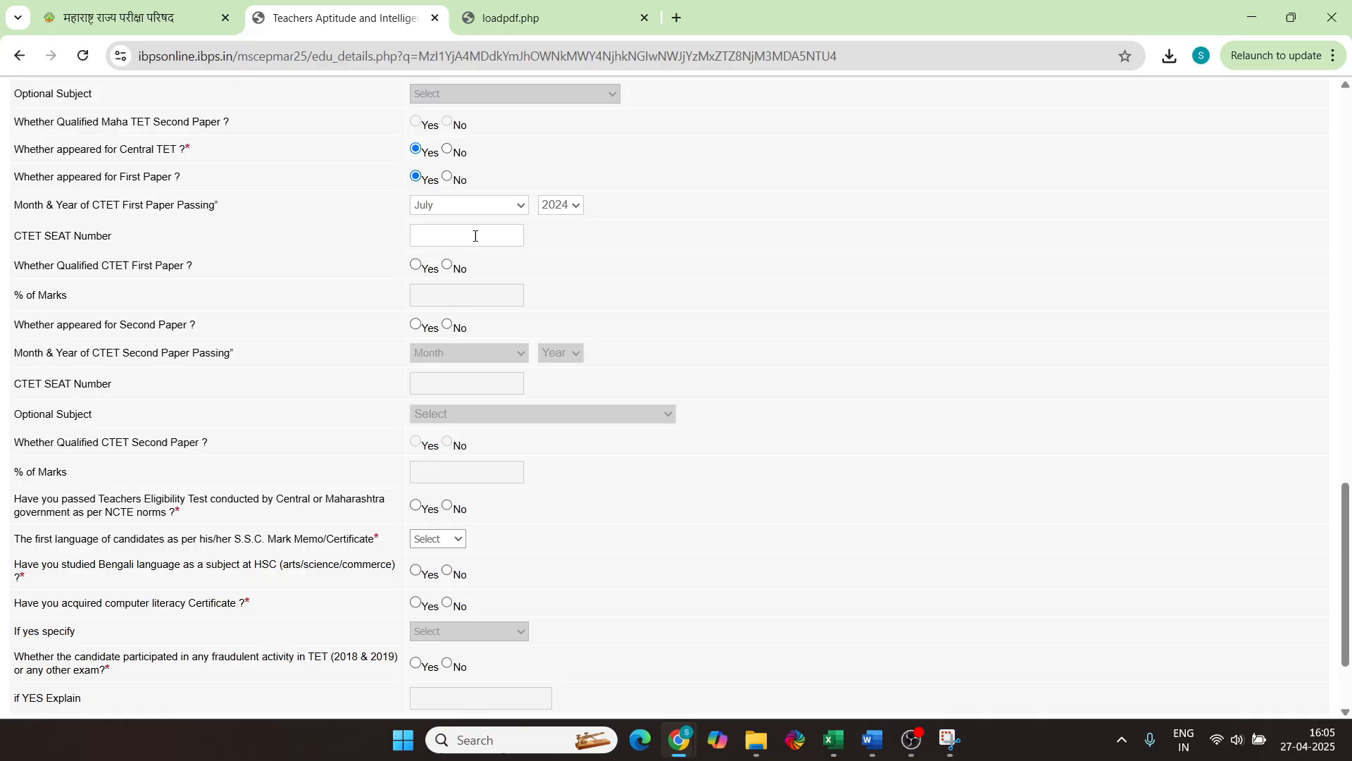
pyautogui.click(415, 265)
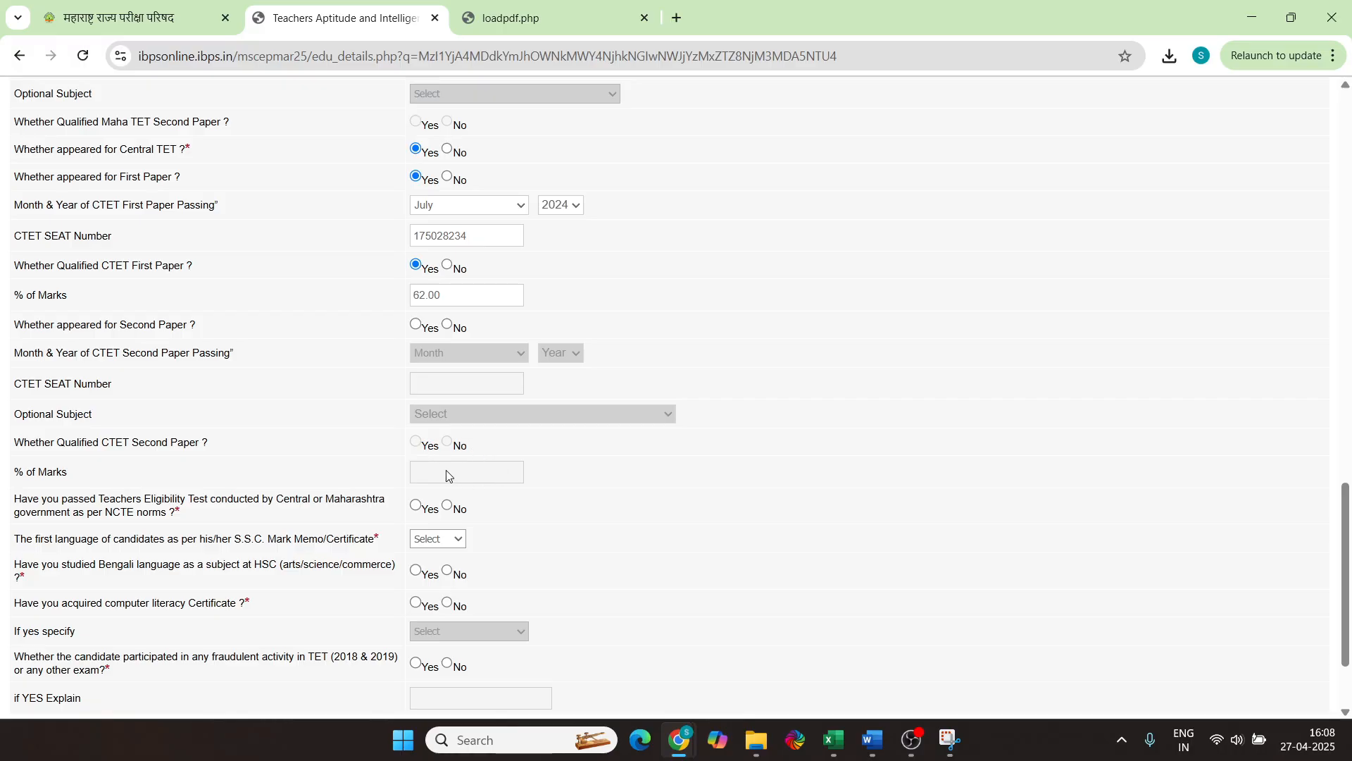
pyautogui.scroll(-2, 446, 476)
pyautogui.click(417, 379)
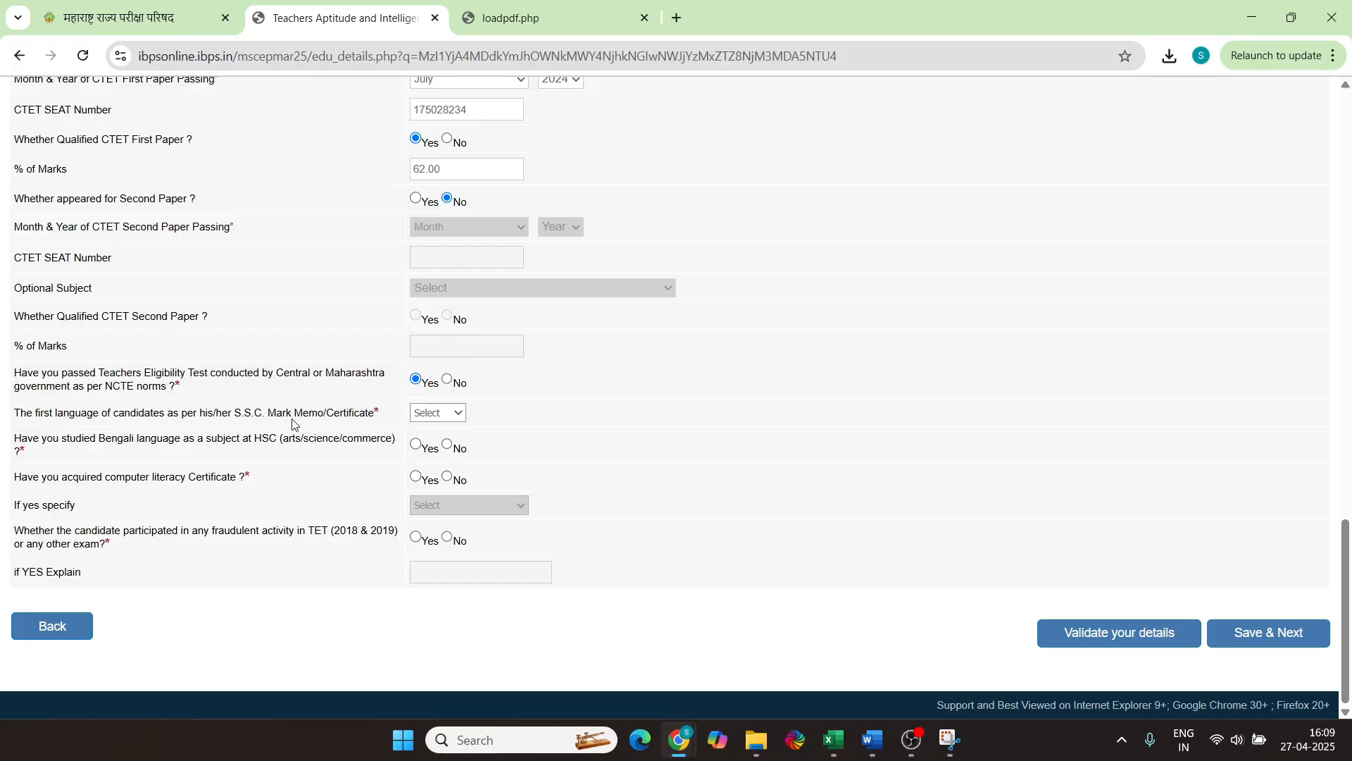
# Choose Marathi as first language, No for Bengali, and Yes with an MSCIT certificate
pyautogui.click(422, 416)
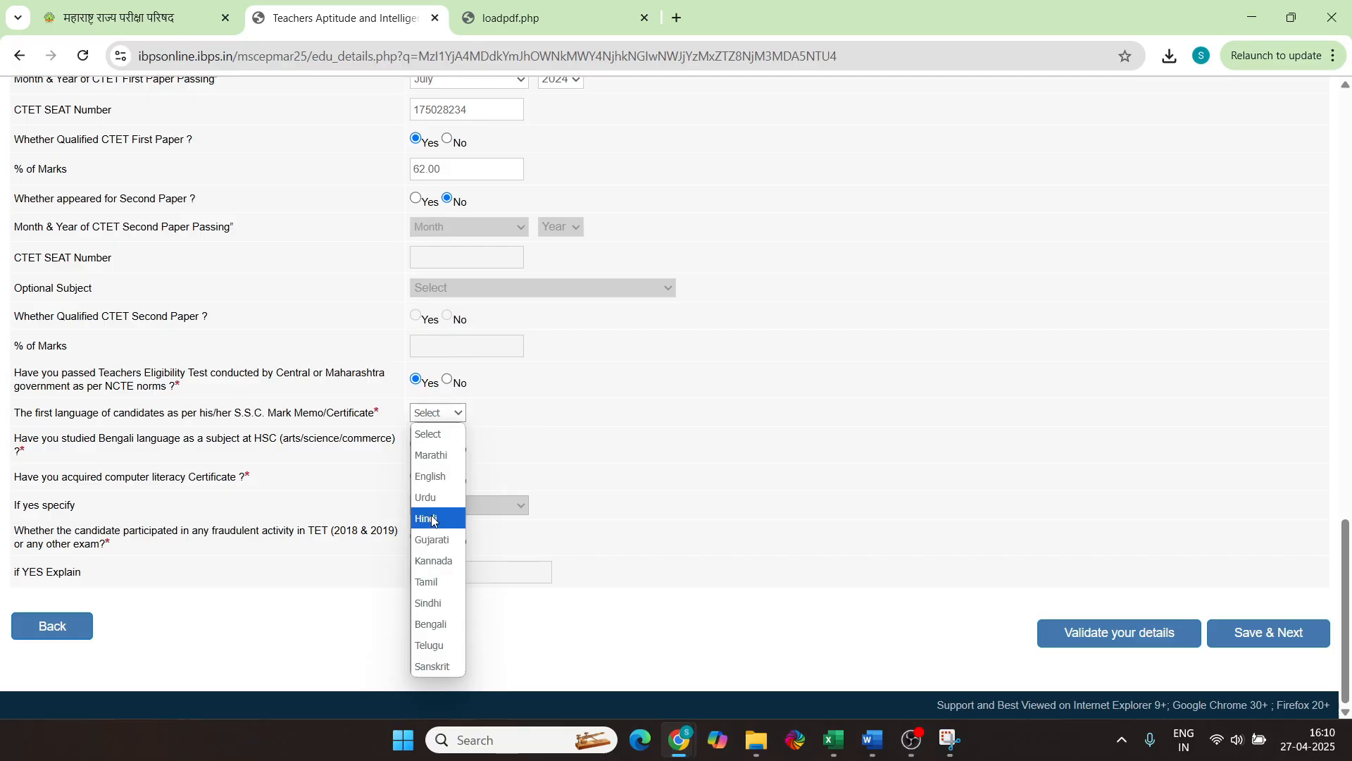
pyautogui.click(435, 458)
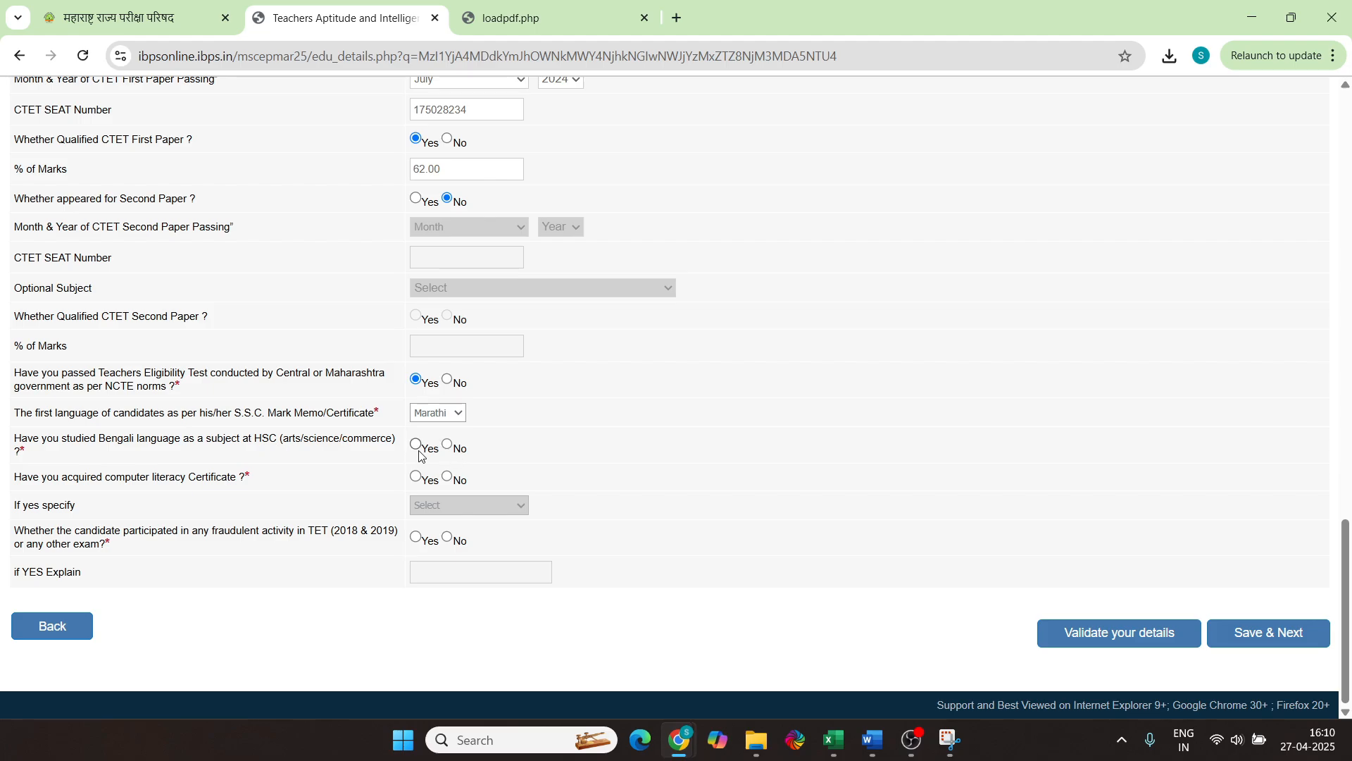
pyautogui.click(447, 444)
pyautogui.click(418, 479)
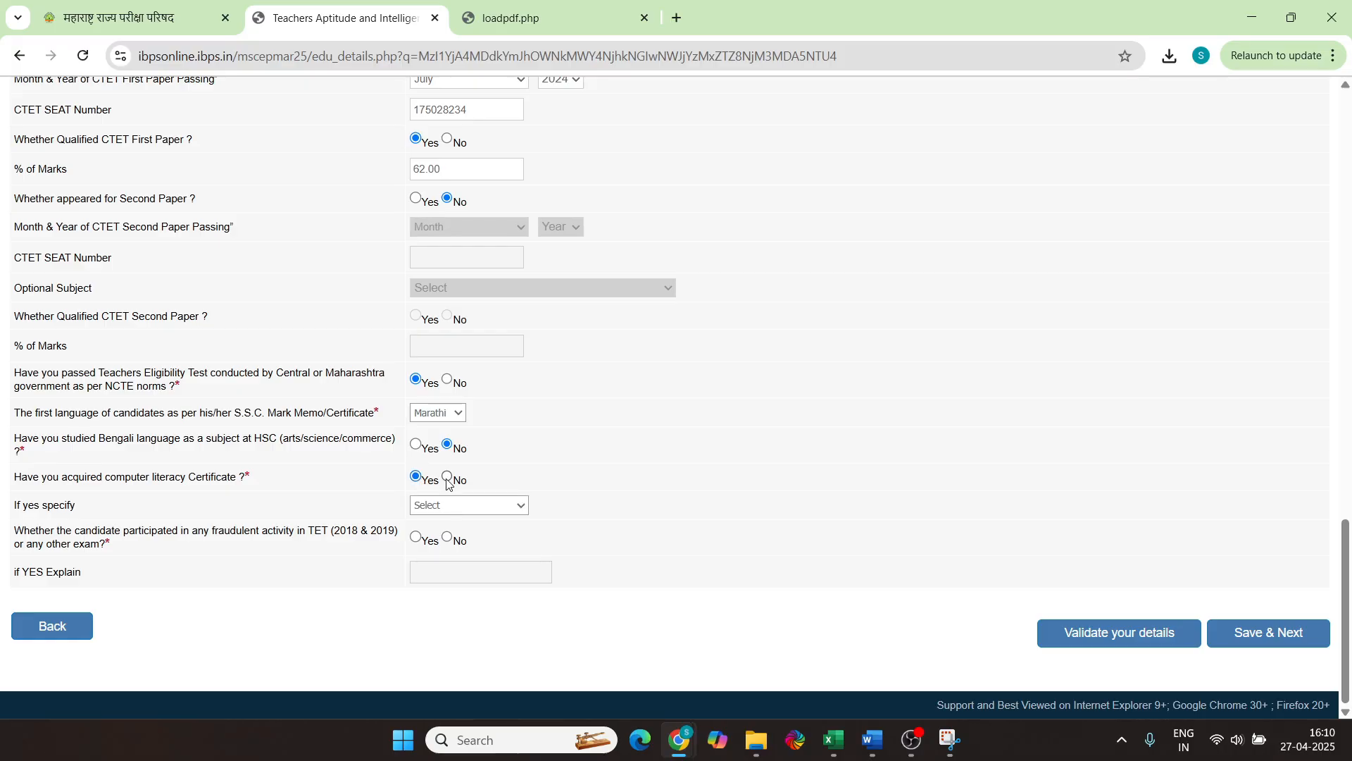
pyautogui.click(448, 477)
pyautogui.click(415, 479)
pyautogui.click(463, 504)
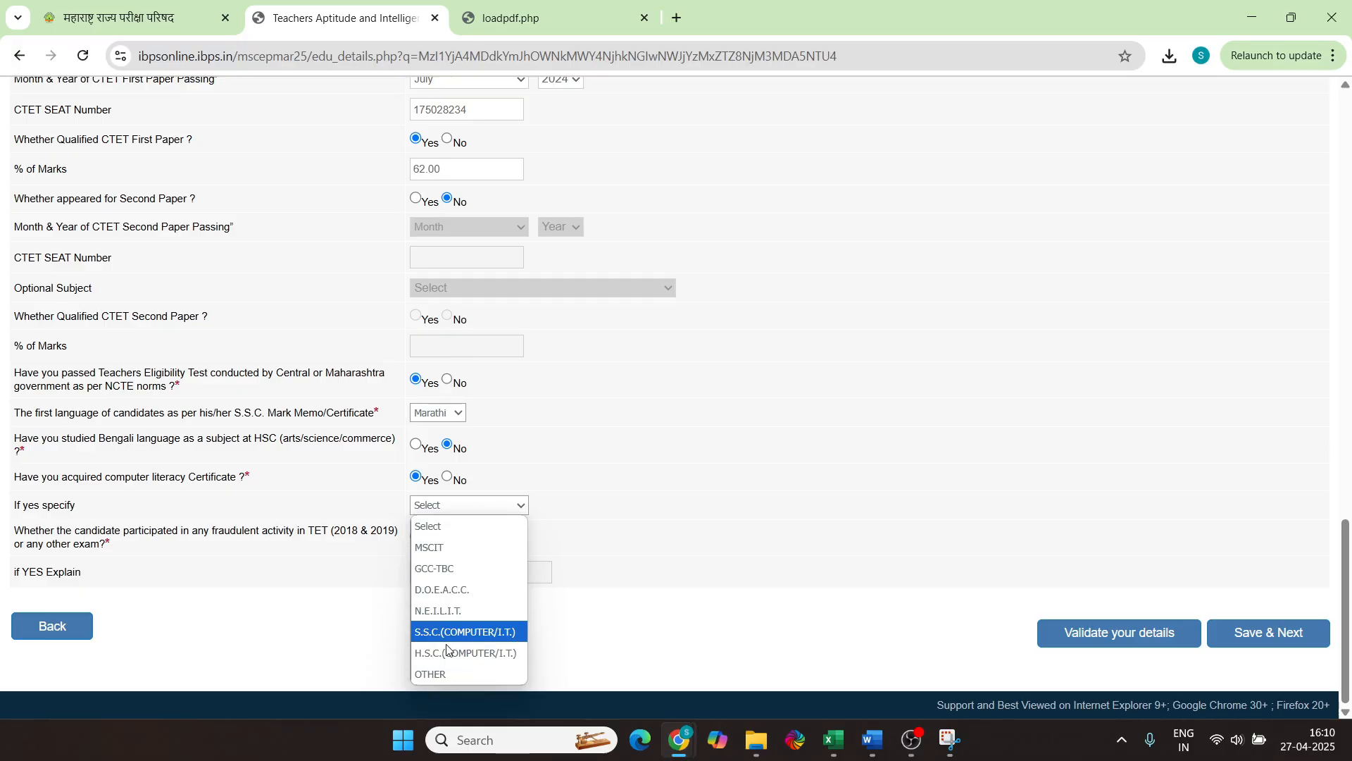
pyautogui.click(452, 555)
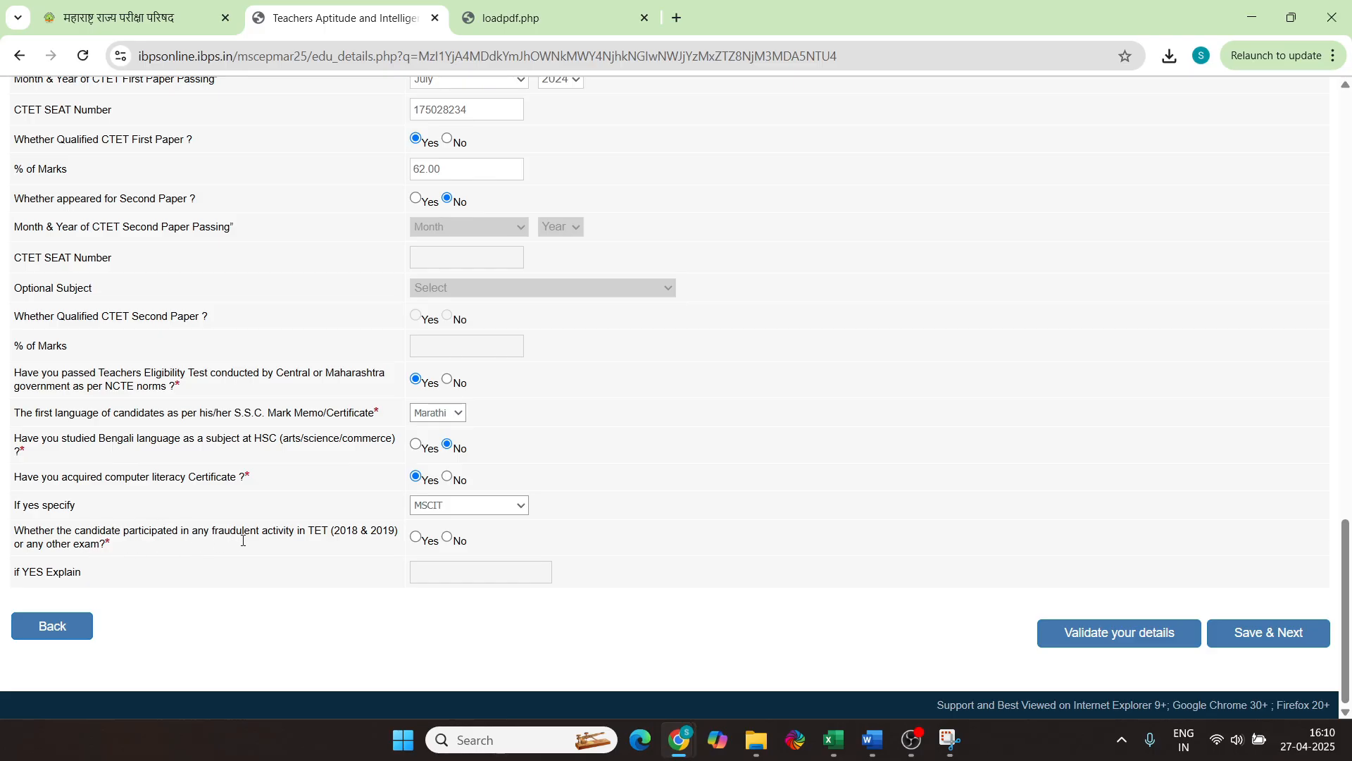
# Answer No to the fraudulent activity question and validate the details successfully
pyautogui.click(465, 540)
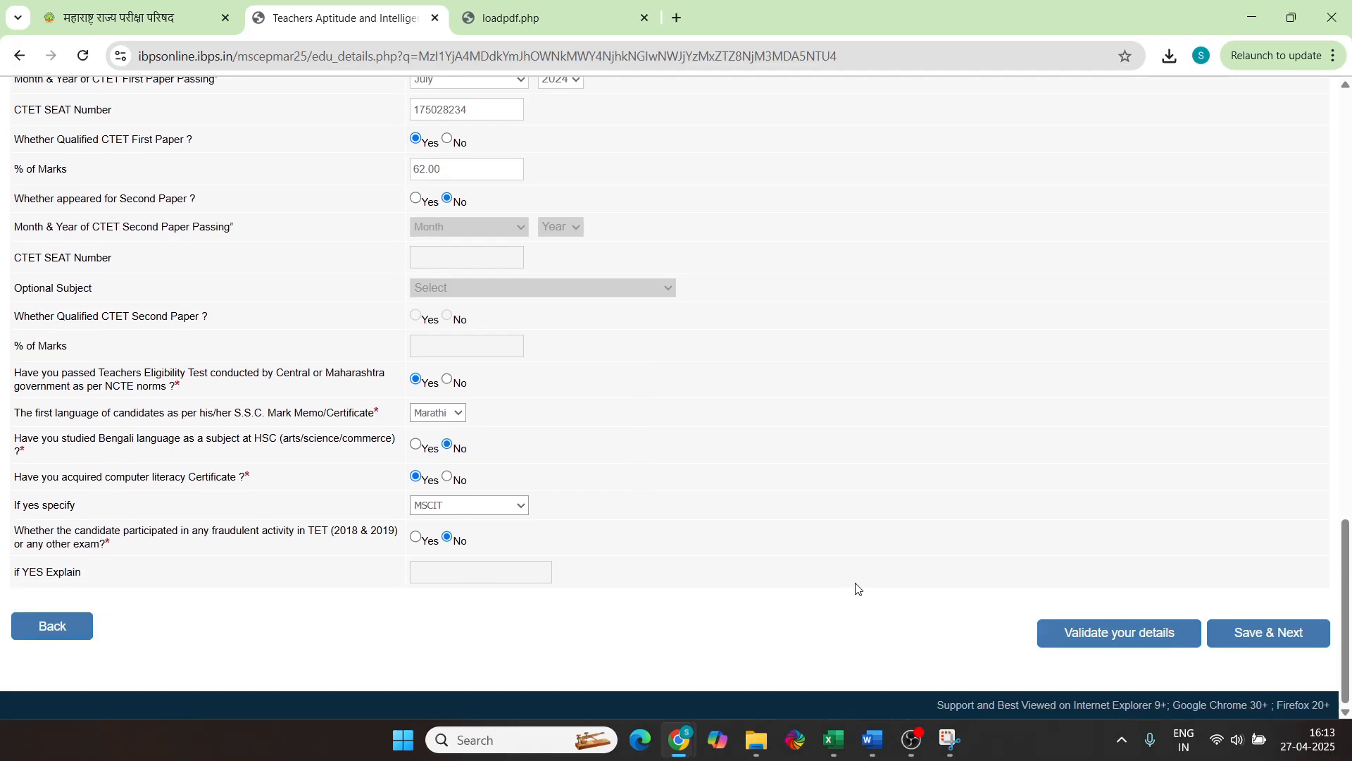
pyautogui.click(1119, 634)
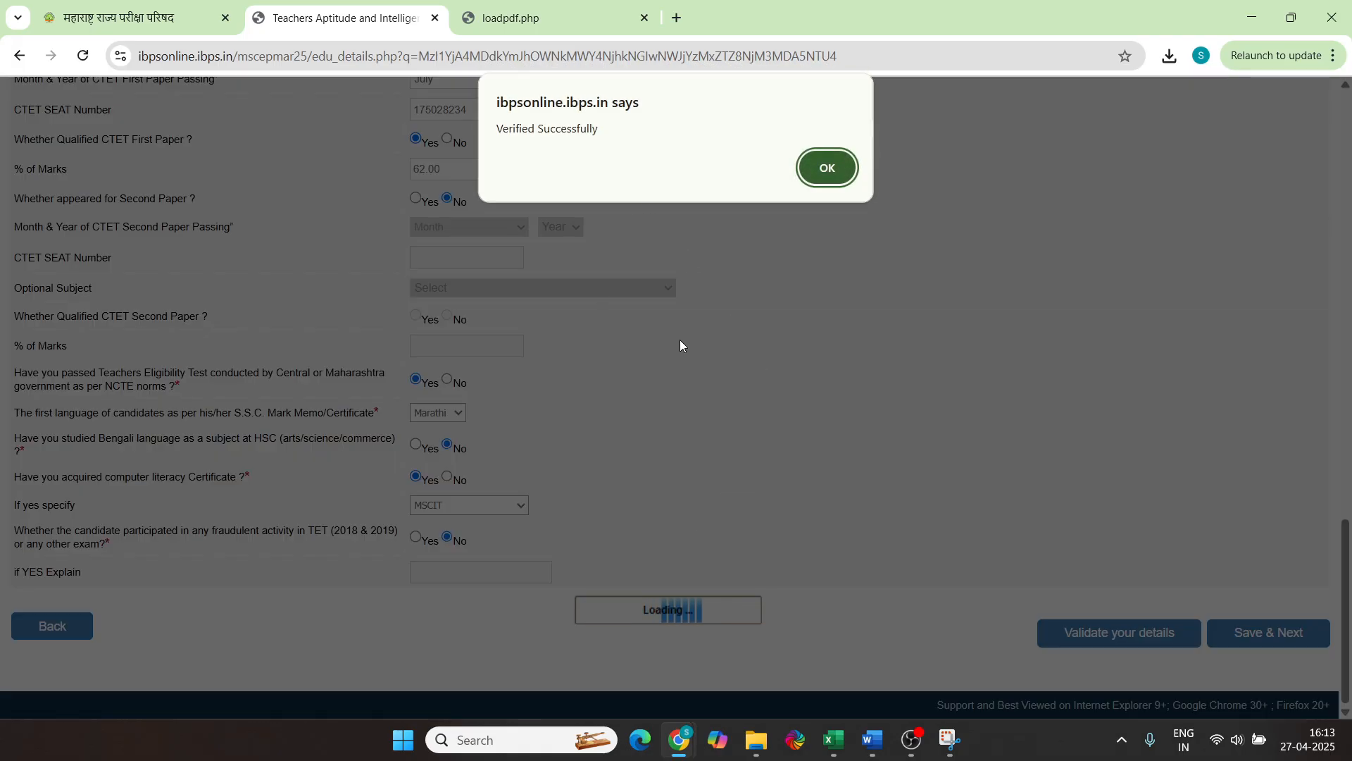
pyautogui.click(829, 169)
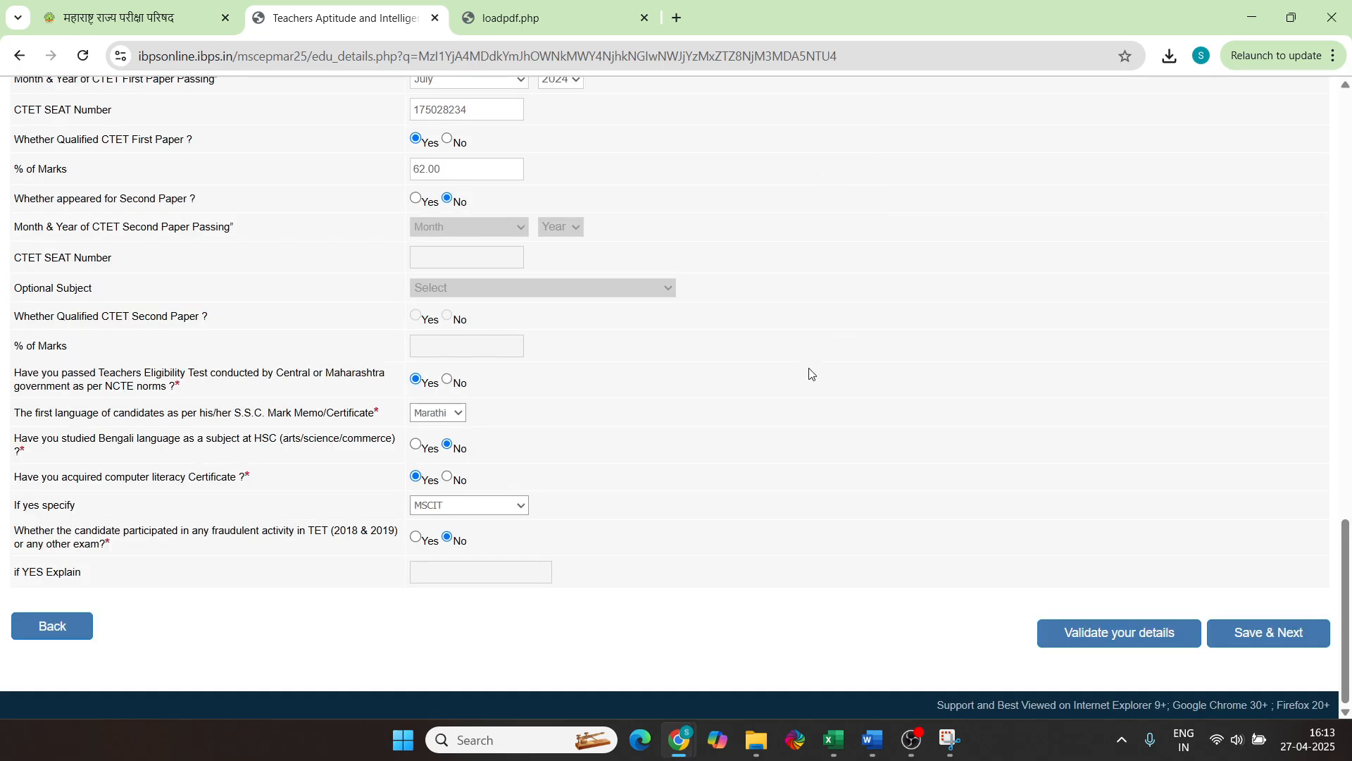
# Save the entered details and review the application preview
pyautogui.click(1260, 634)
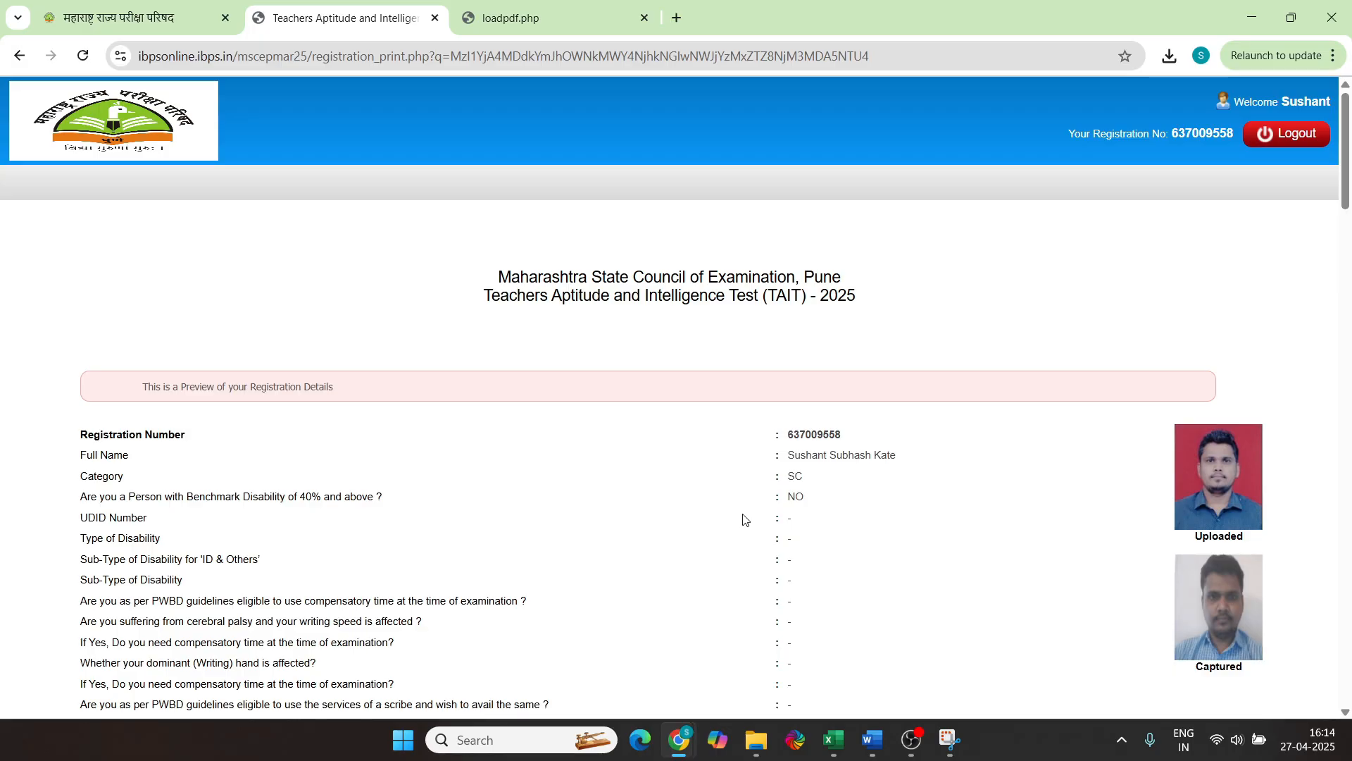
pyautogui.scroll(-20, 739, 514)
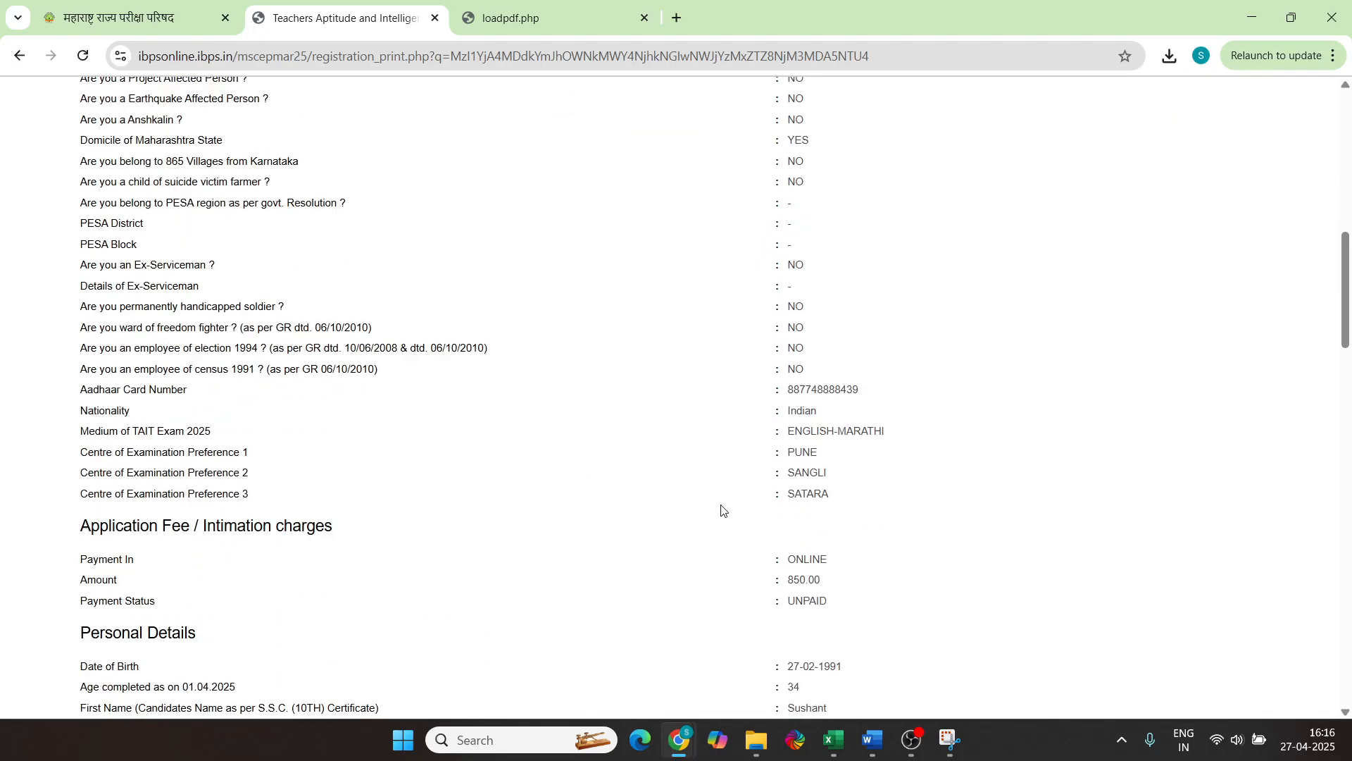
pyautogui.scroll(-15, 728, 511)
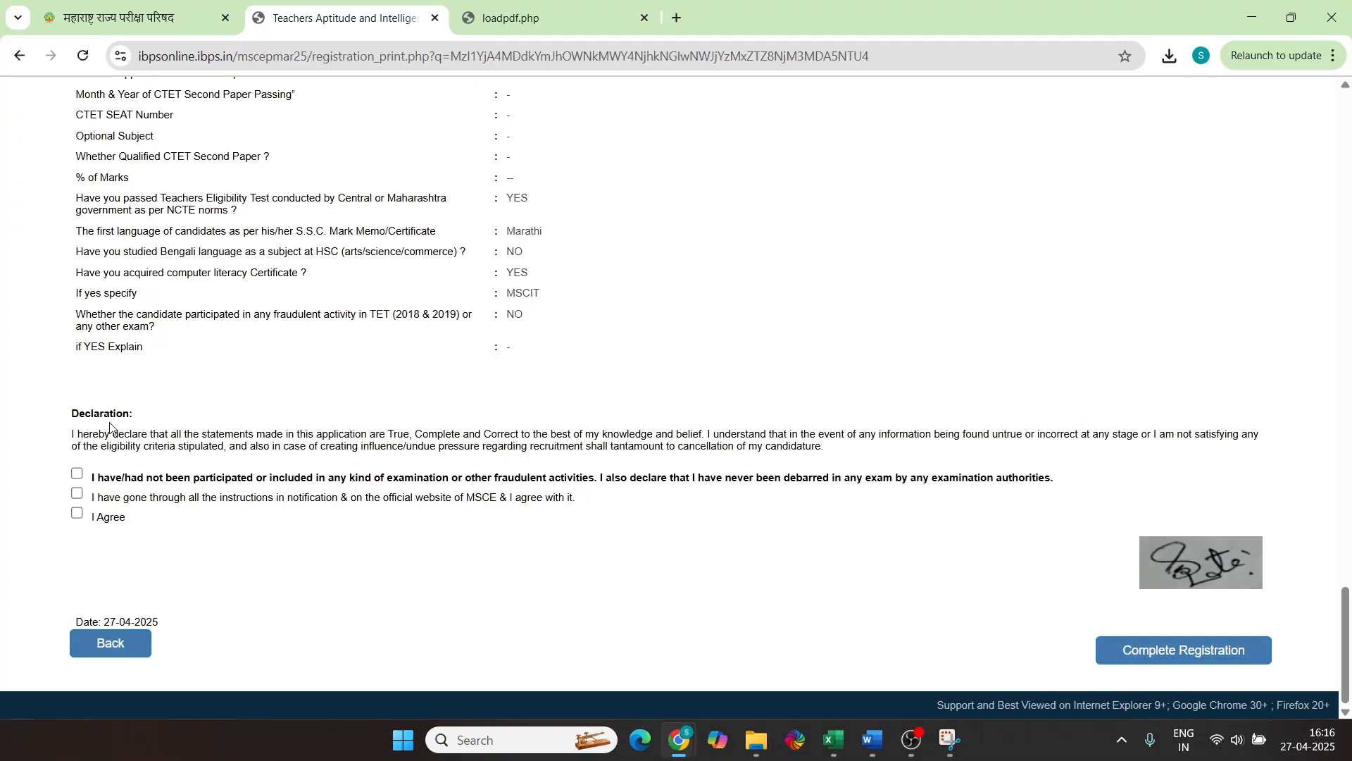
# Accept all three declarations, complete the registration and confirm both warning dialogs
pyautogui.click(76, 473)
pyautogui.click(77, 493)
pyautogui.click(76, 512)
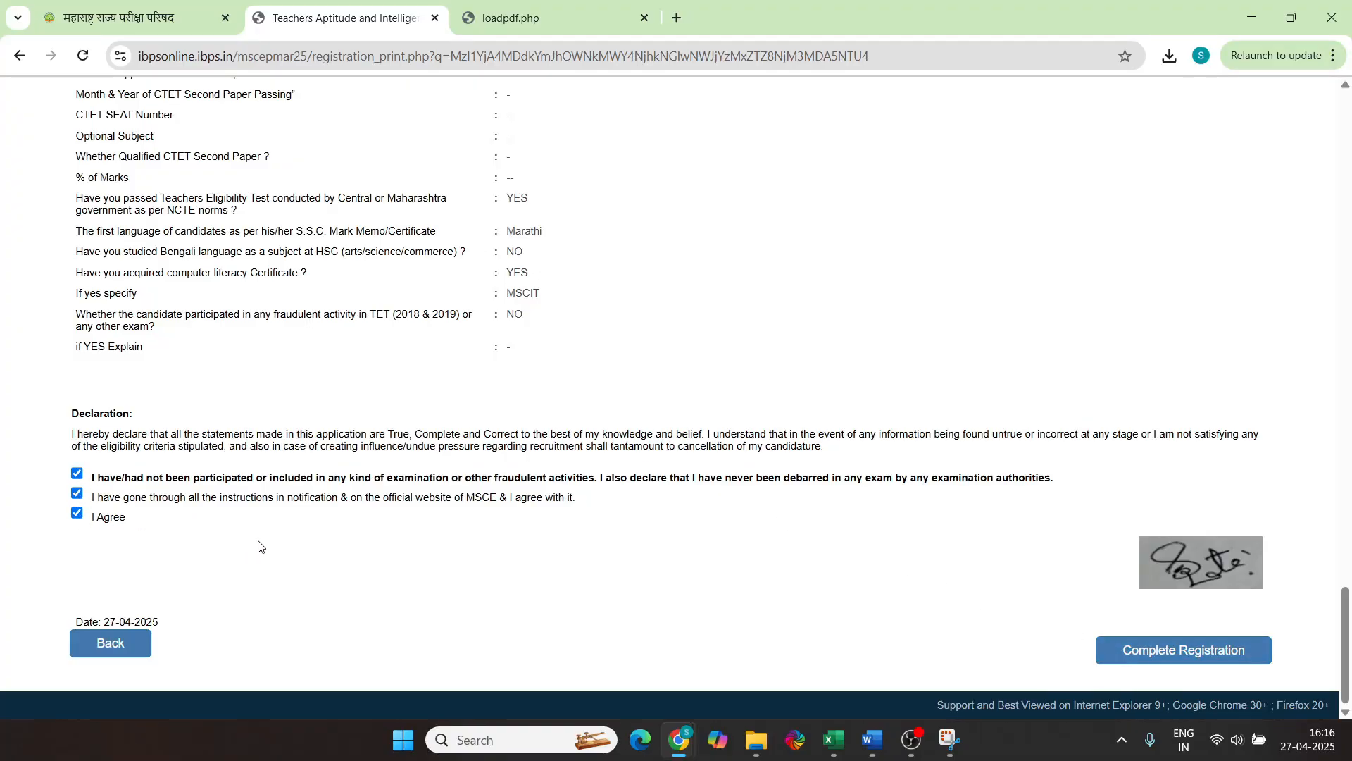
pyautogui.click(1155, 655)
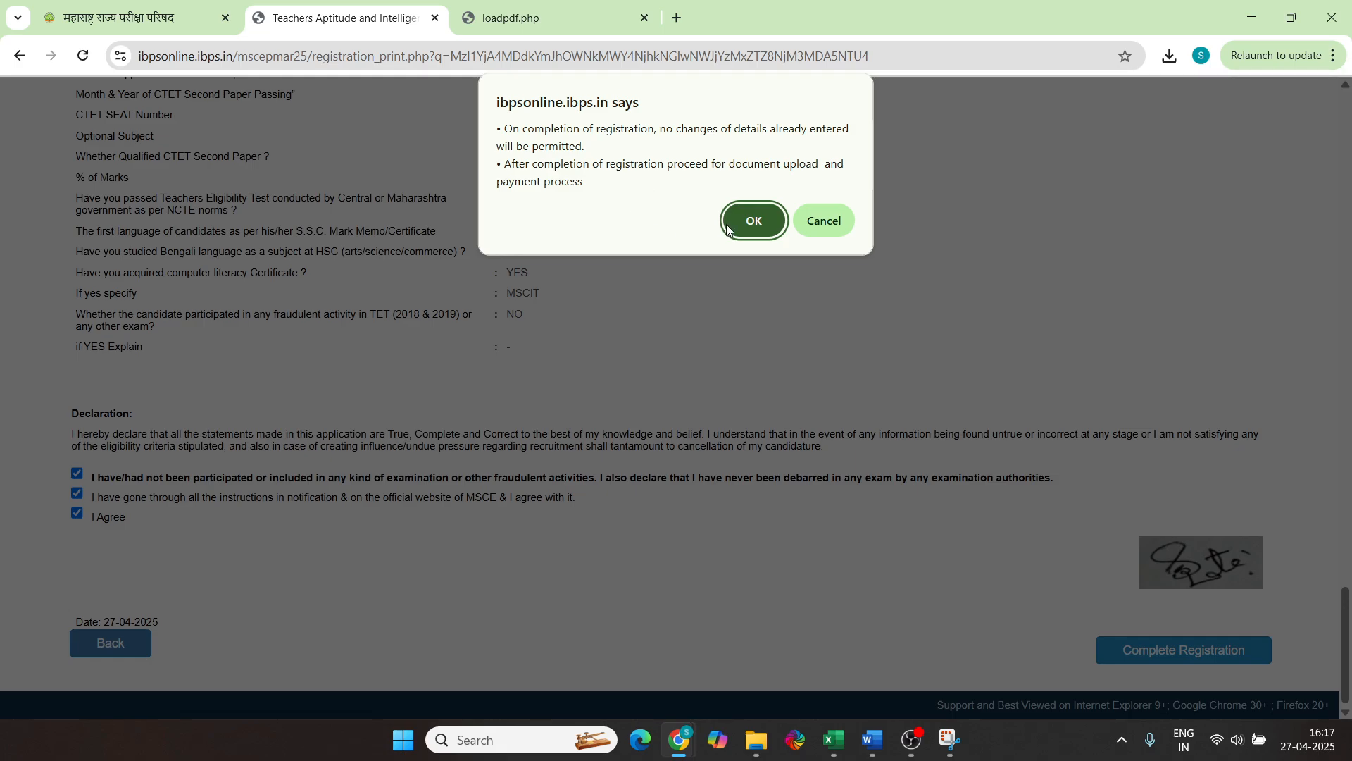
pyautogui.click(752, 219)
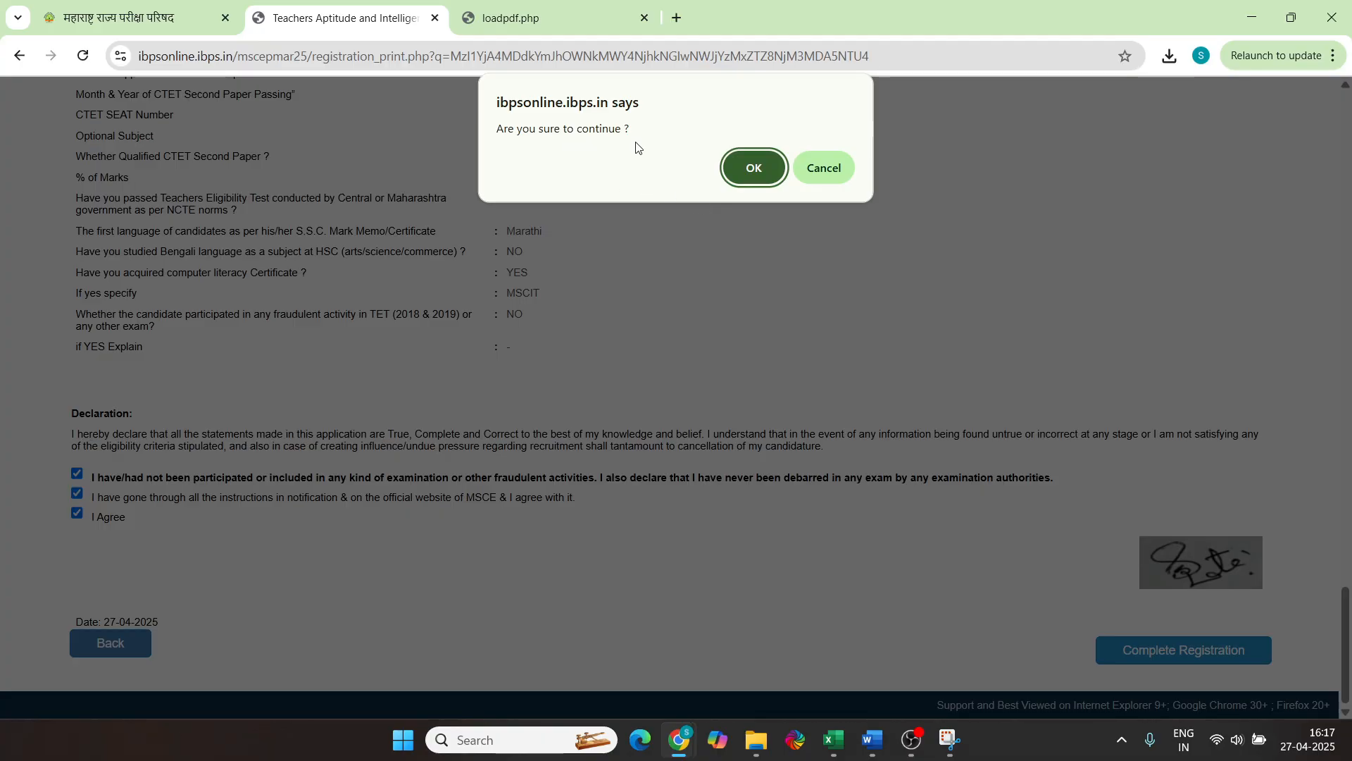
pyautogui.click(758, 169)
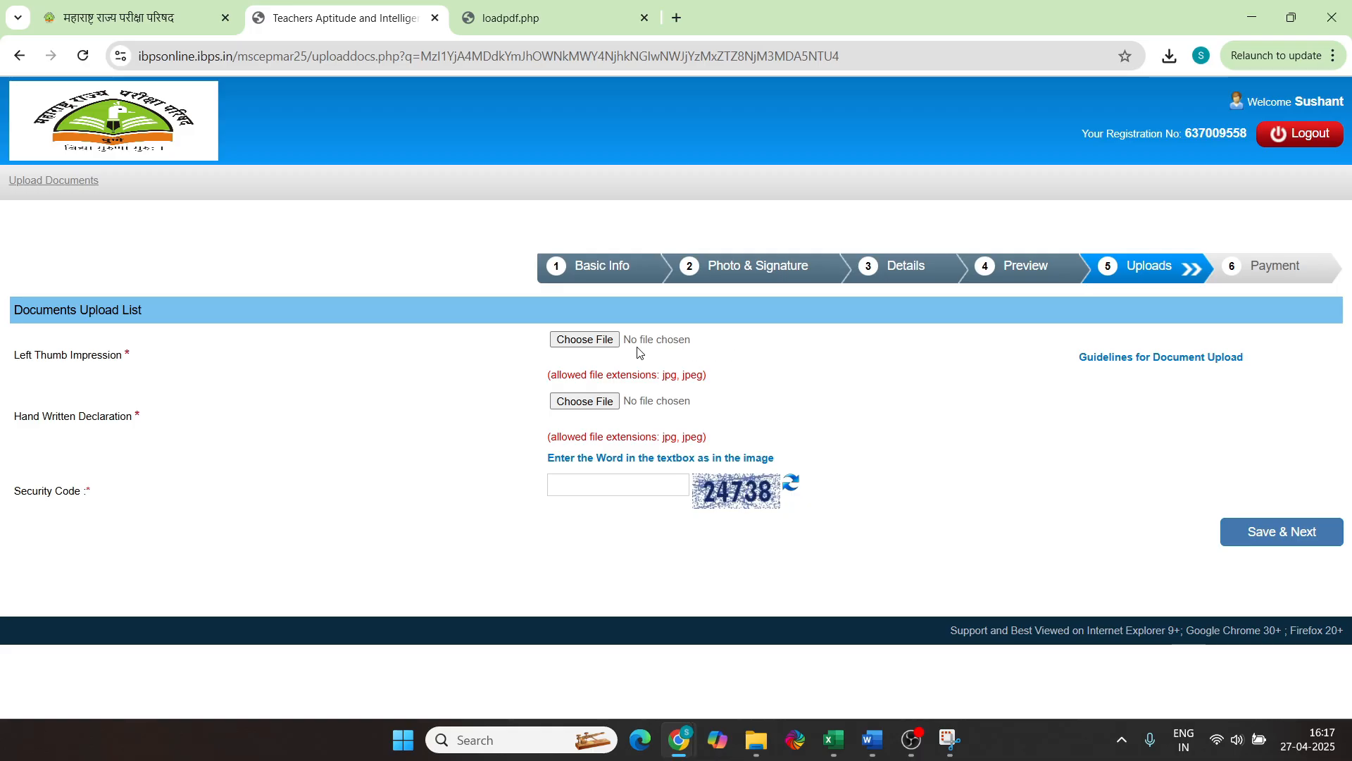
# Upload Thumb.jpeg as the left thumb impression and SelfDeclaration.jpeg as the handwritten declaration
pyautogui.click(585, 340)
pyautogui.doubleClick(631, 281)
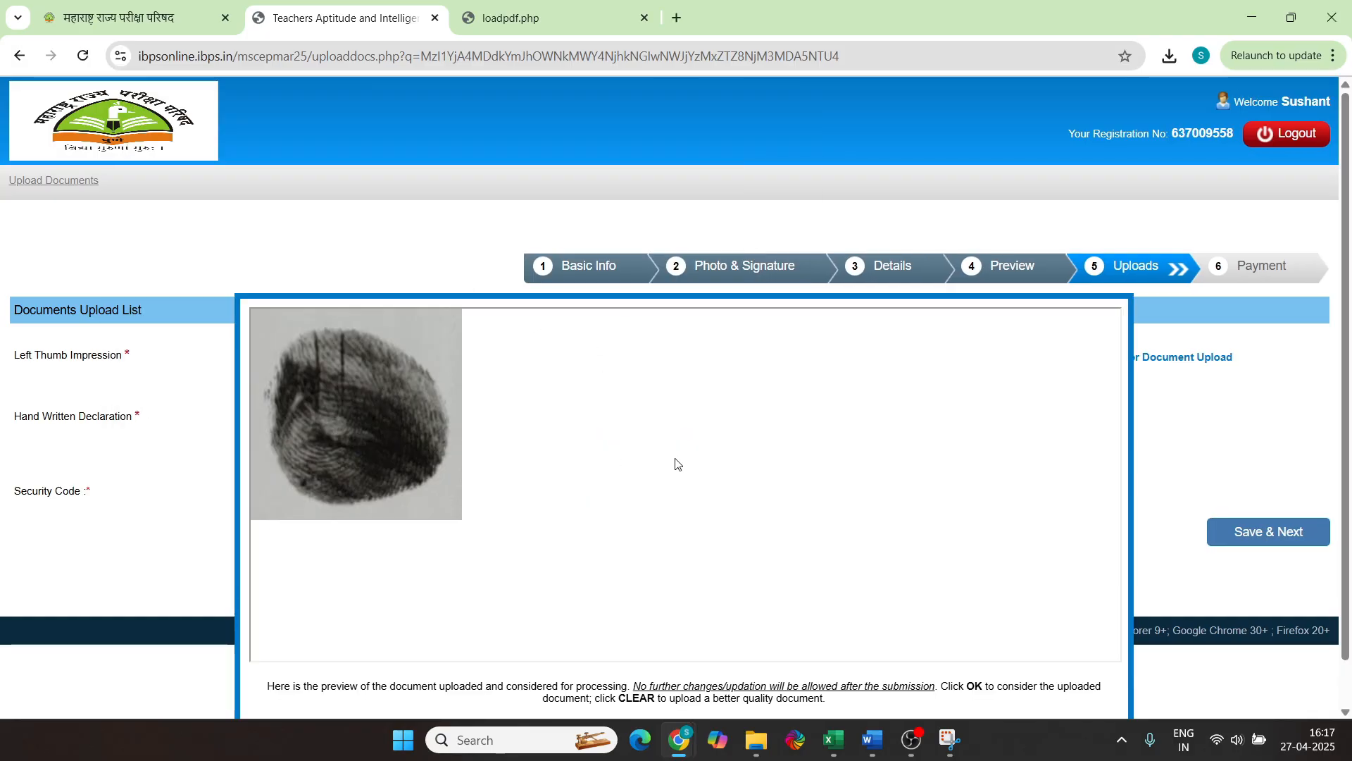
pyautogui.scroll(-2, 677, 462)
pyautogui.click(665, 662)
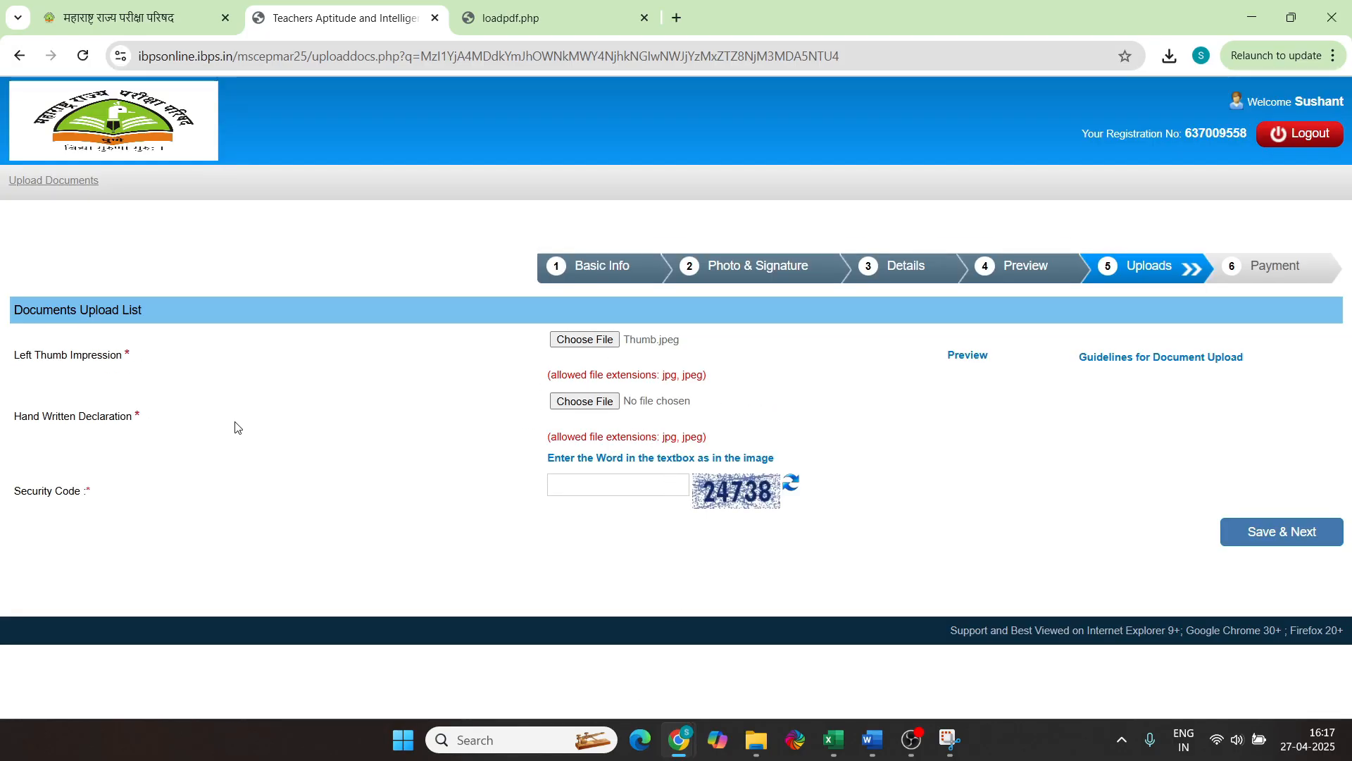
pyautogui.click(584, 401)
pyautogui.click(435, 282)
pyautogui.click(662, 491)
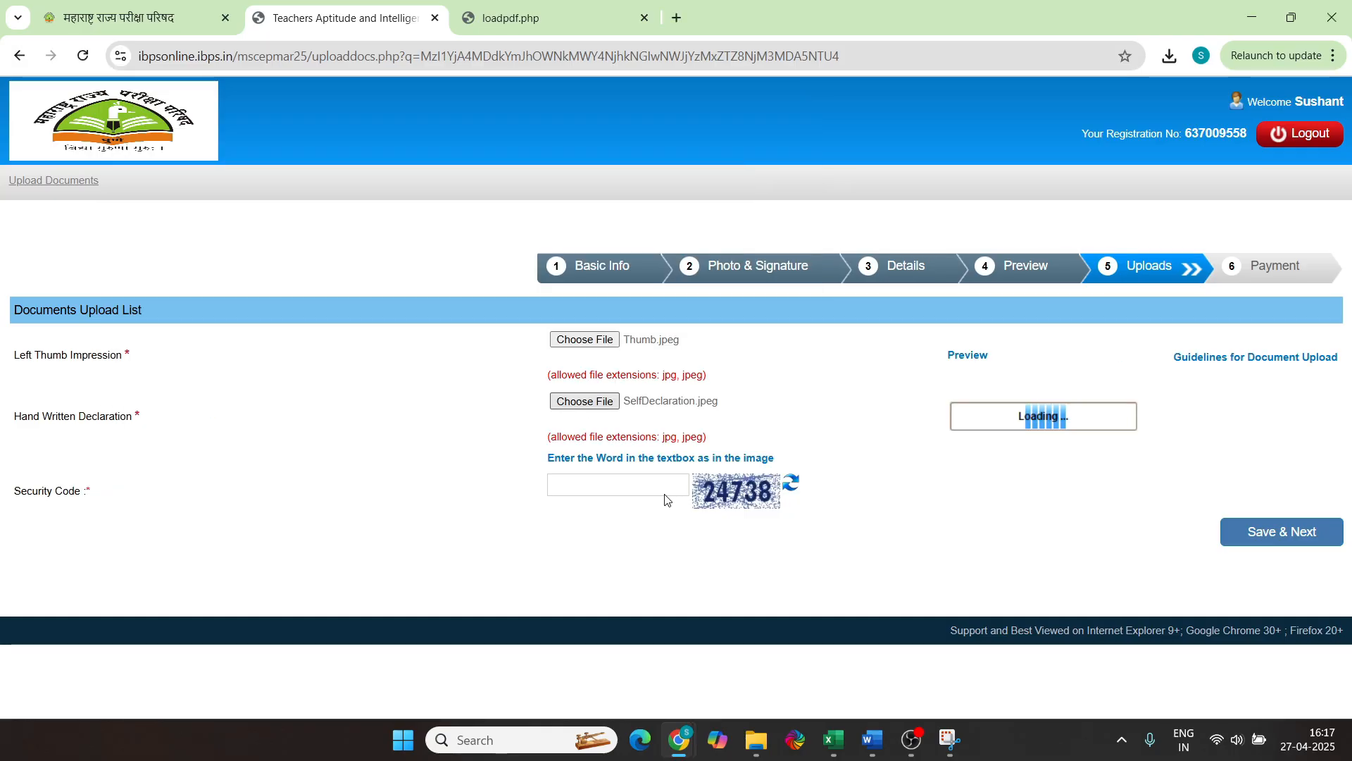
# Accept the thumb preview, enter the security code, and confirm final submission of the uploads
pyautogui.click(965, 353)
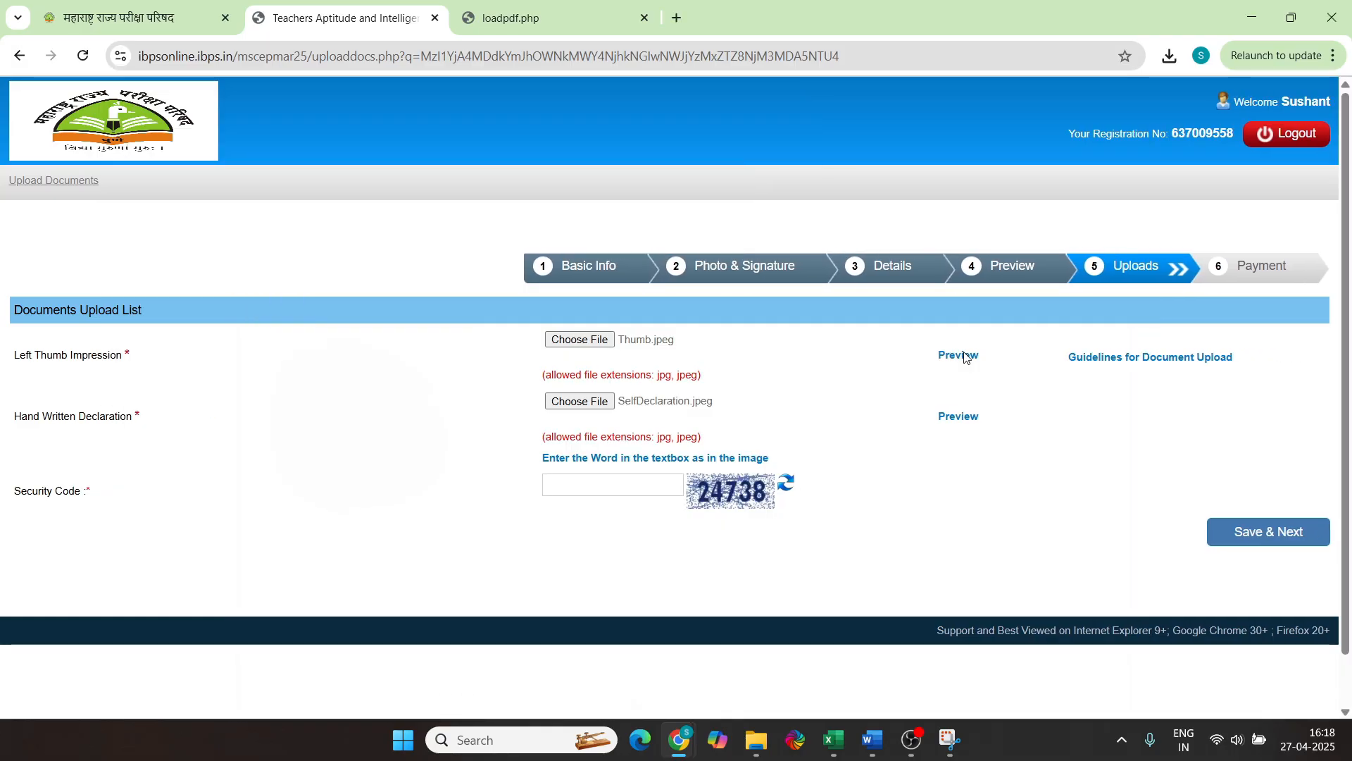
pyautogui.scroll(-1, 847, 485)
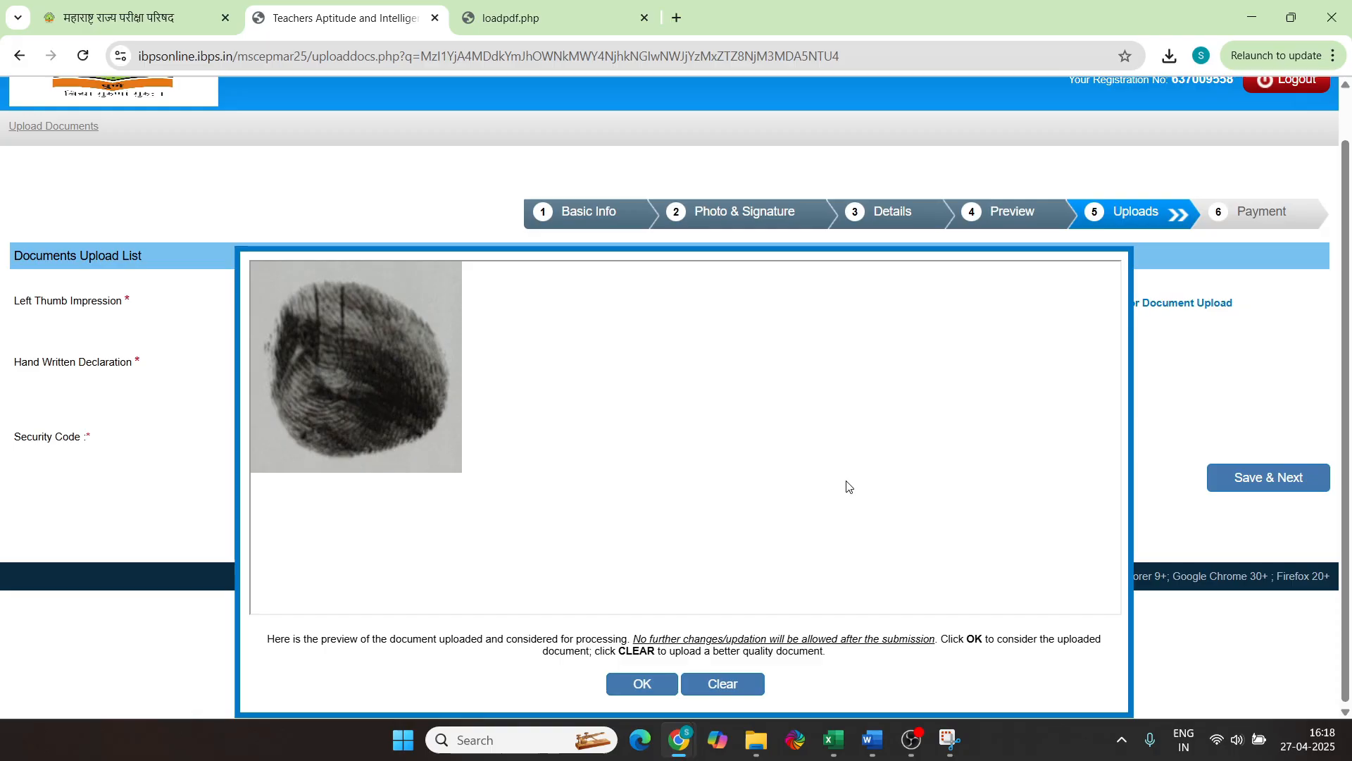
pyautogui.click(674, 681)
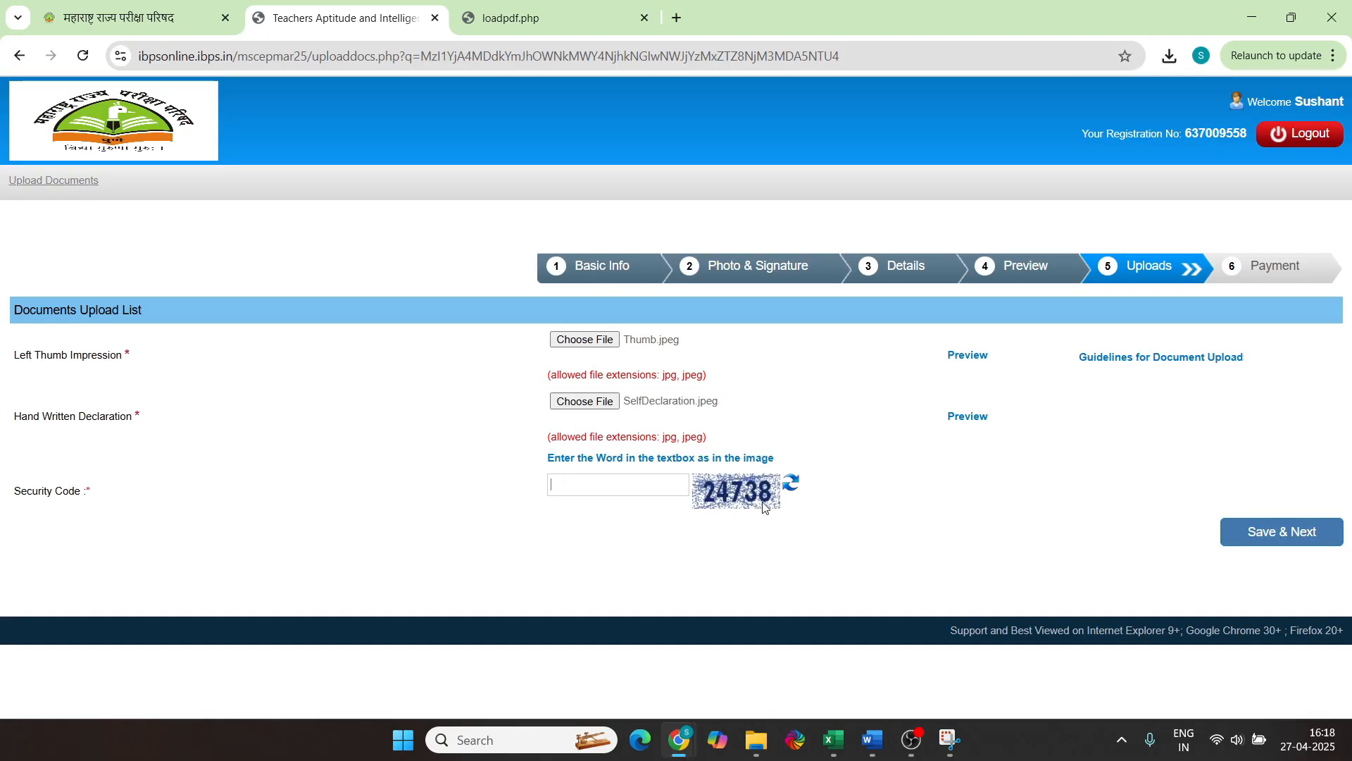
pyautogui.write('24738')
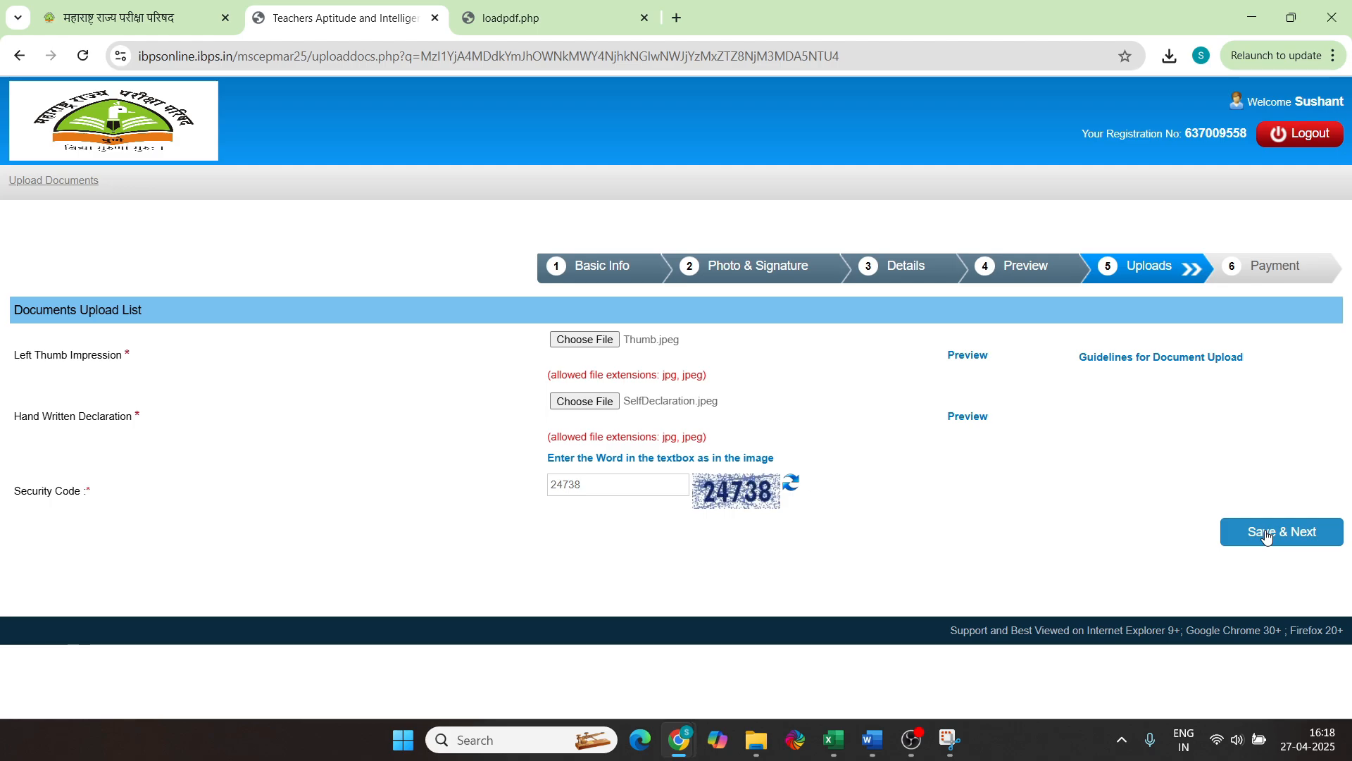
pyautogui.click(1266, 534)
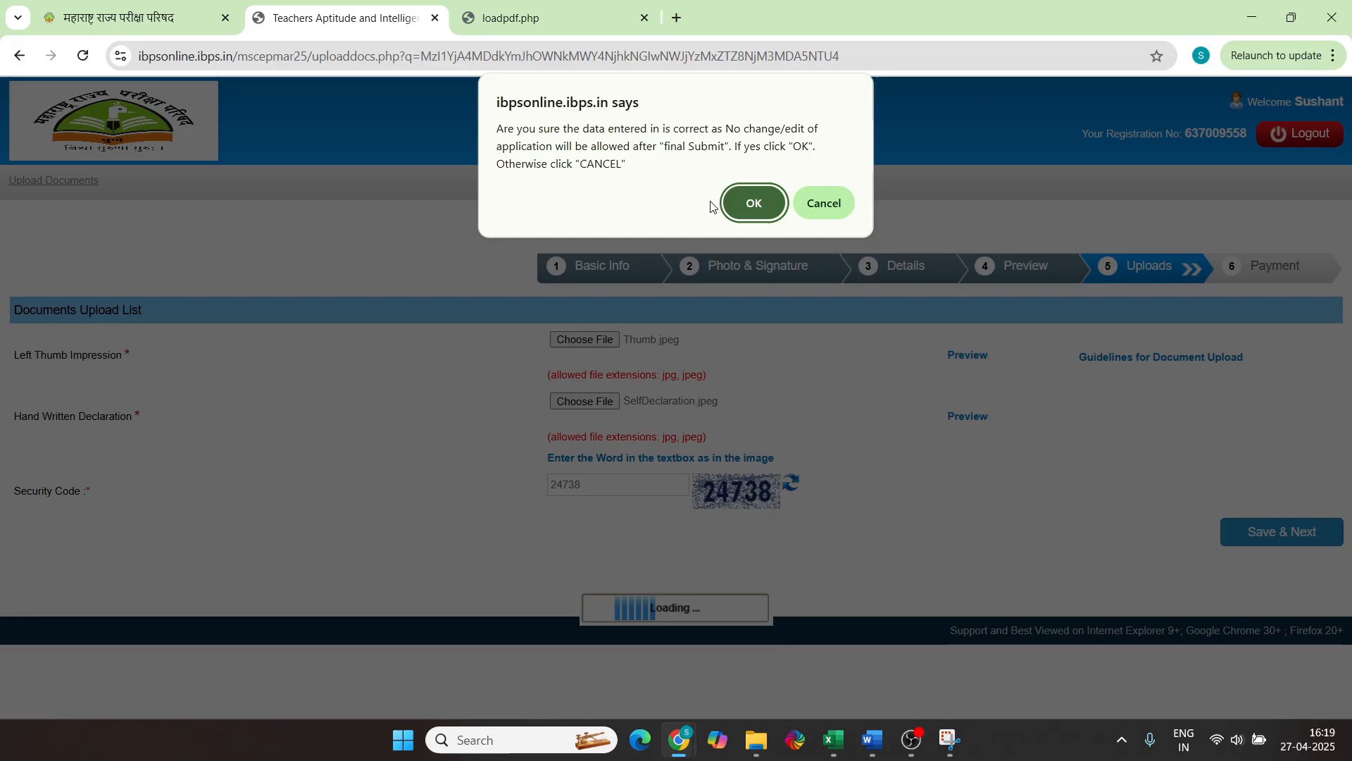
pyautogui.click(753, 203)
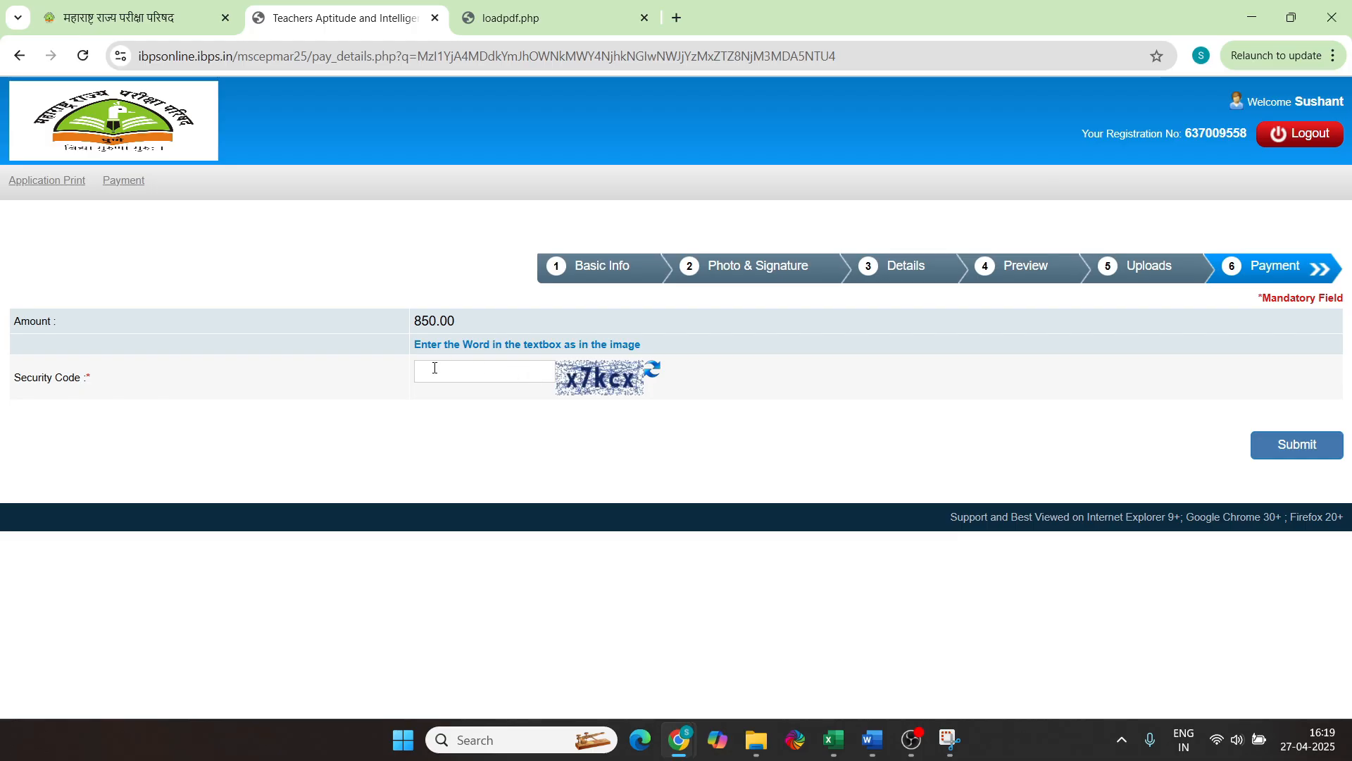
# Enter the security code, submit the 850.00 fee payment and confirm proceeding to the gateway
pyautogui.write('x7kcx')
pyautogui.click(1299, 446)
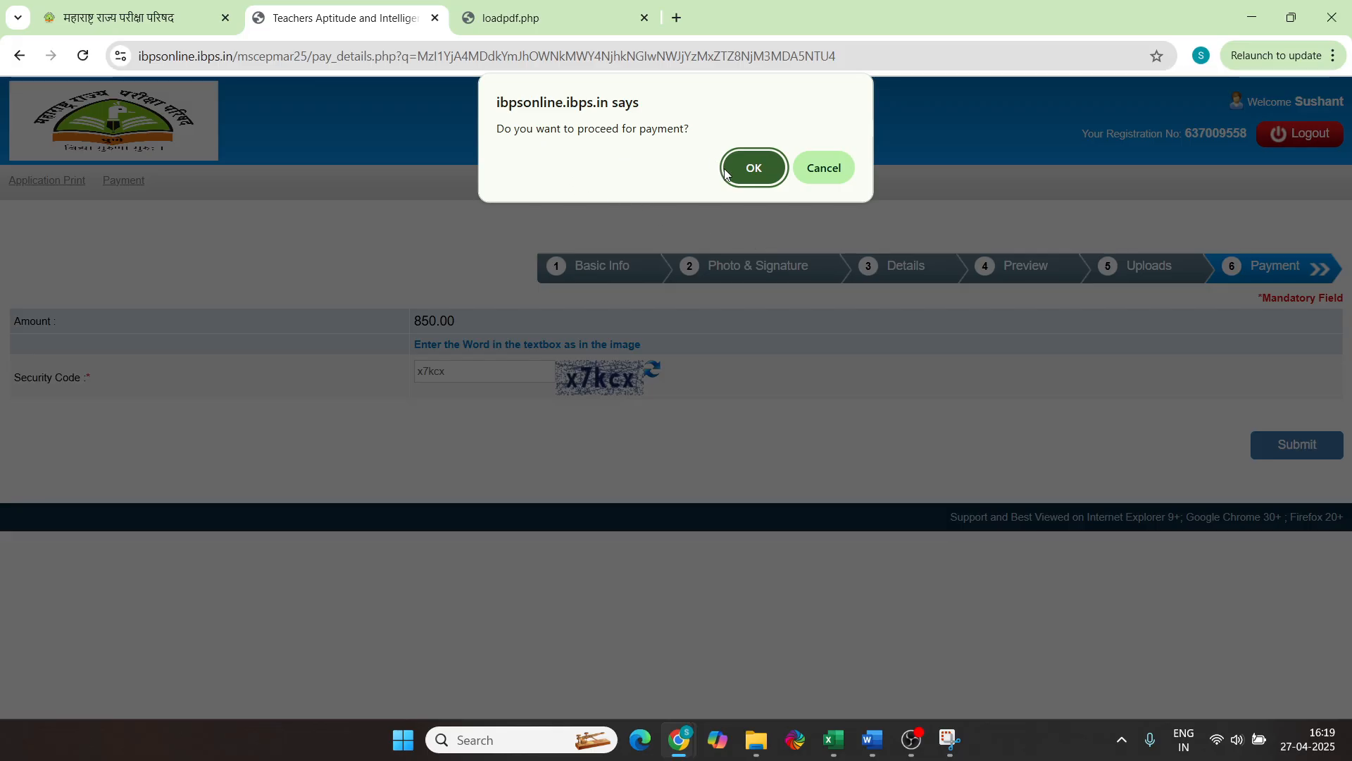
pyautogui.click(753, 169)
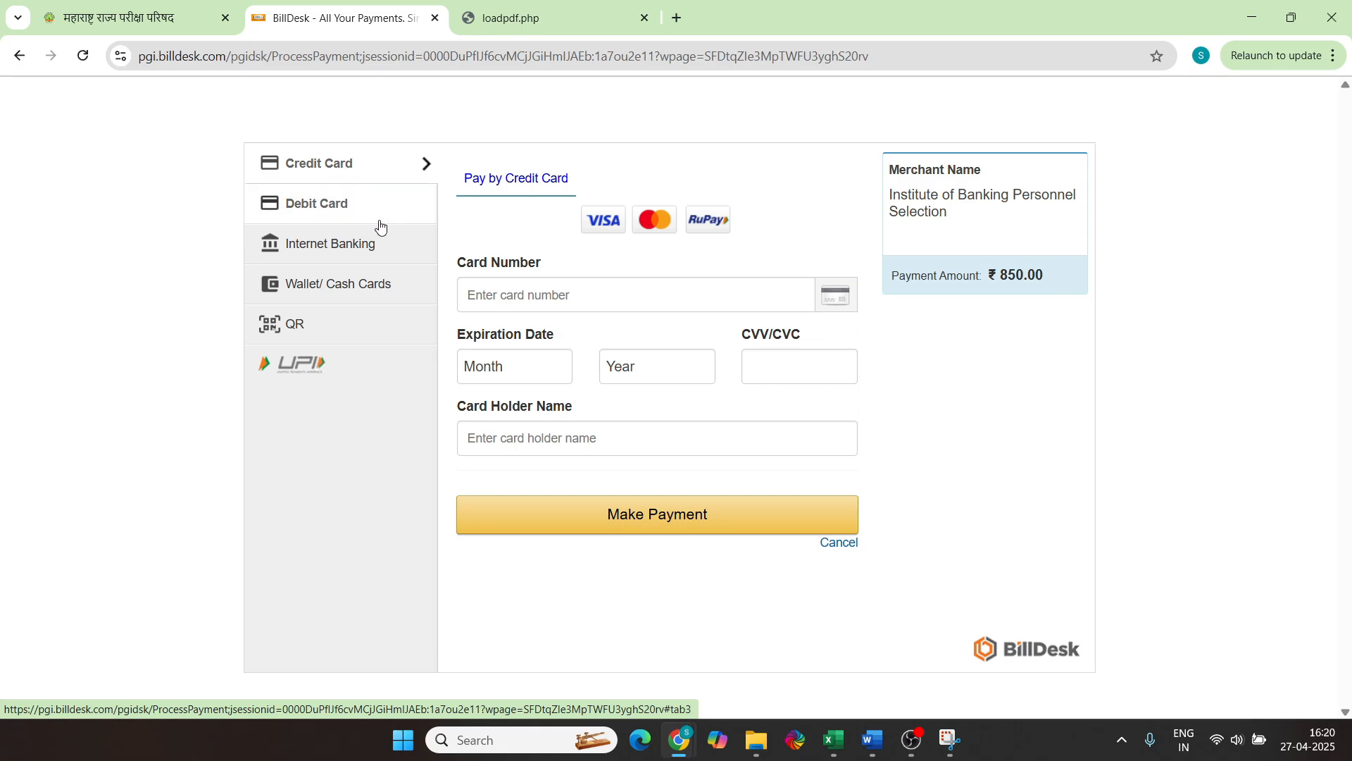
# Look through the debit card, net banking and wallet options, then select QR payment
pyautogui.click(314, 216)
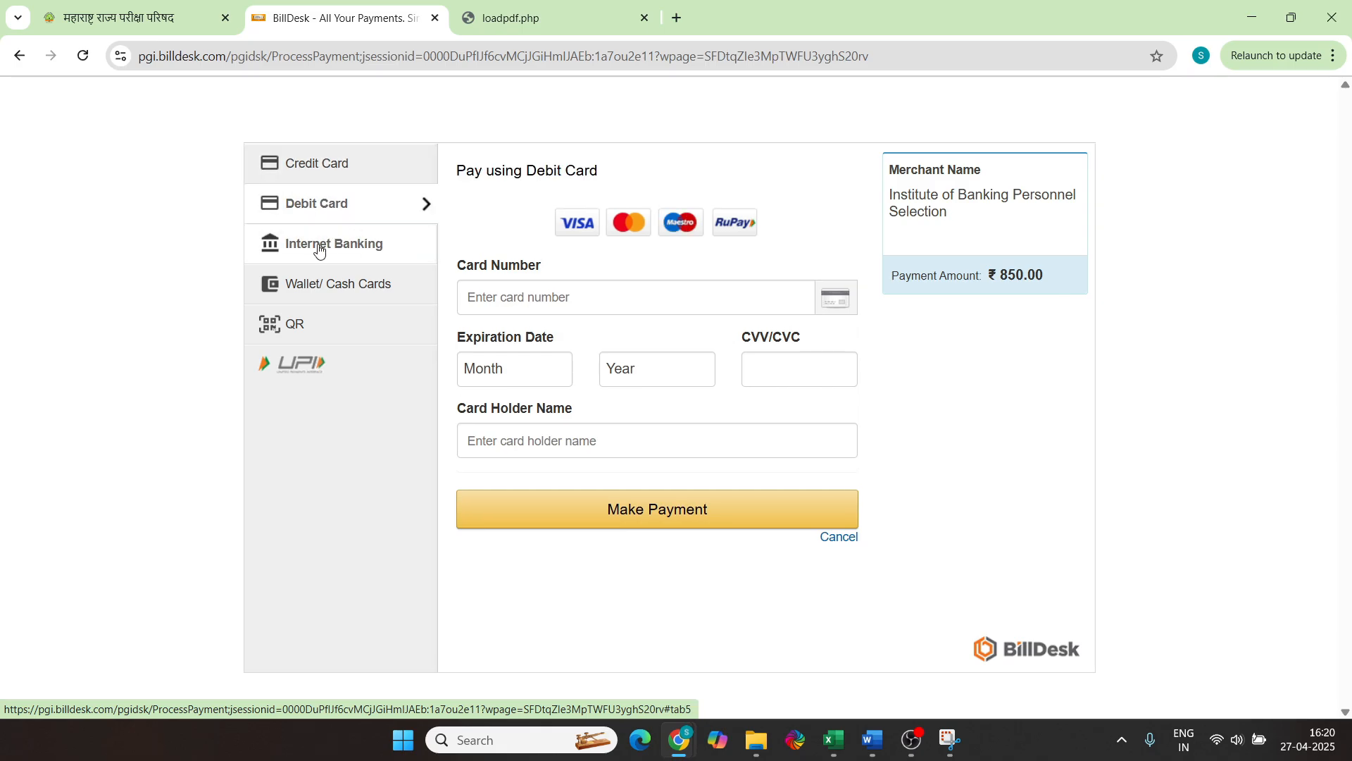
pyautogui.click(317, 243)
pyautogui.click(327, 284)
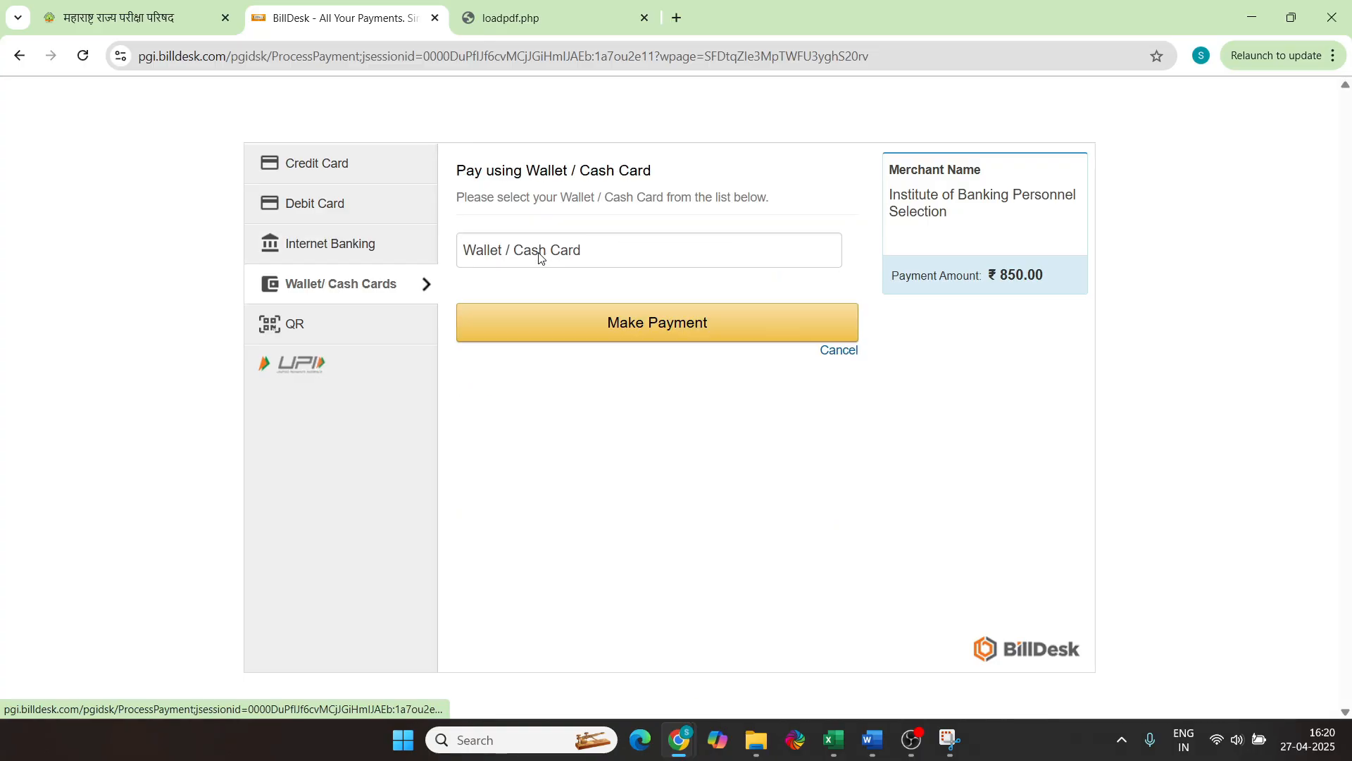
pyautogui.click(533, 250)
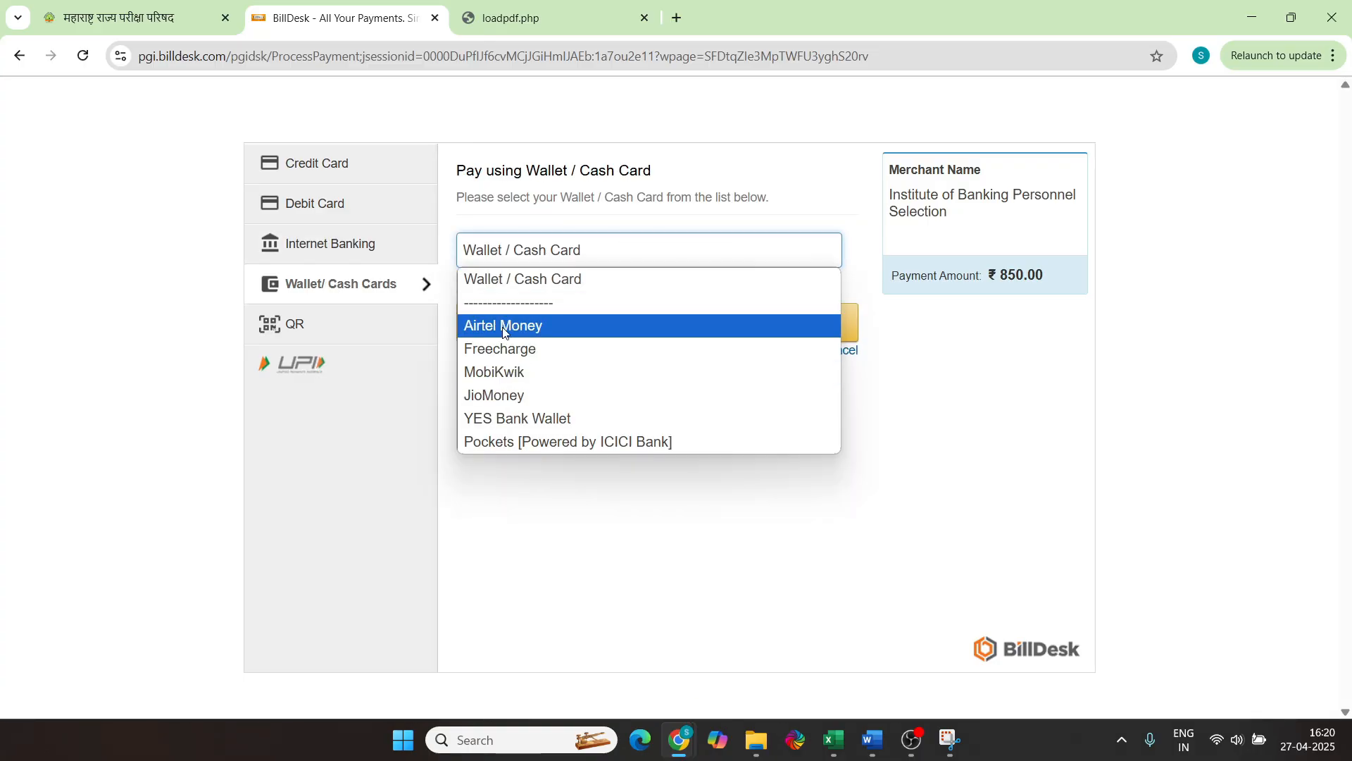
pyautogui.click(577, 488)
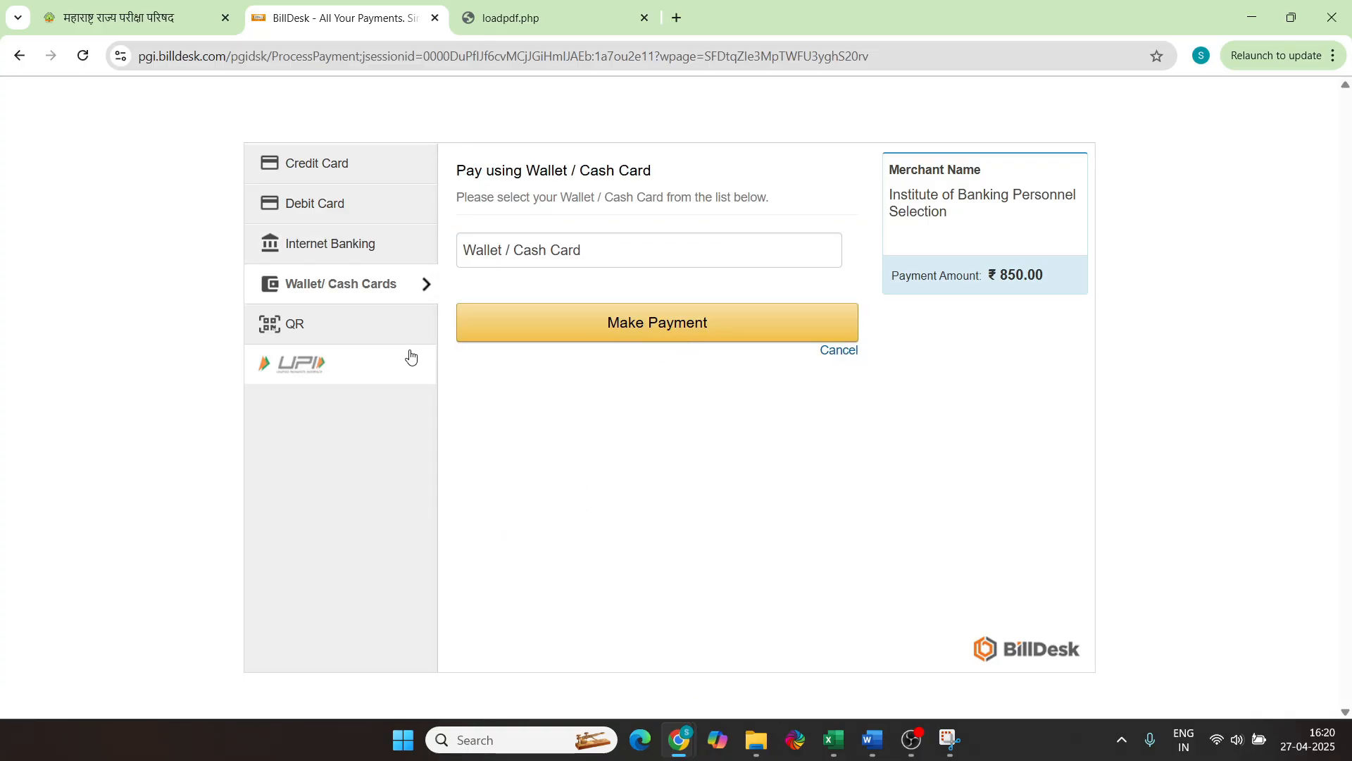
pyautogui.click(426, 334)
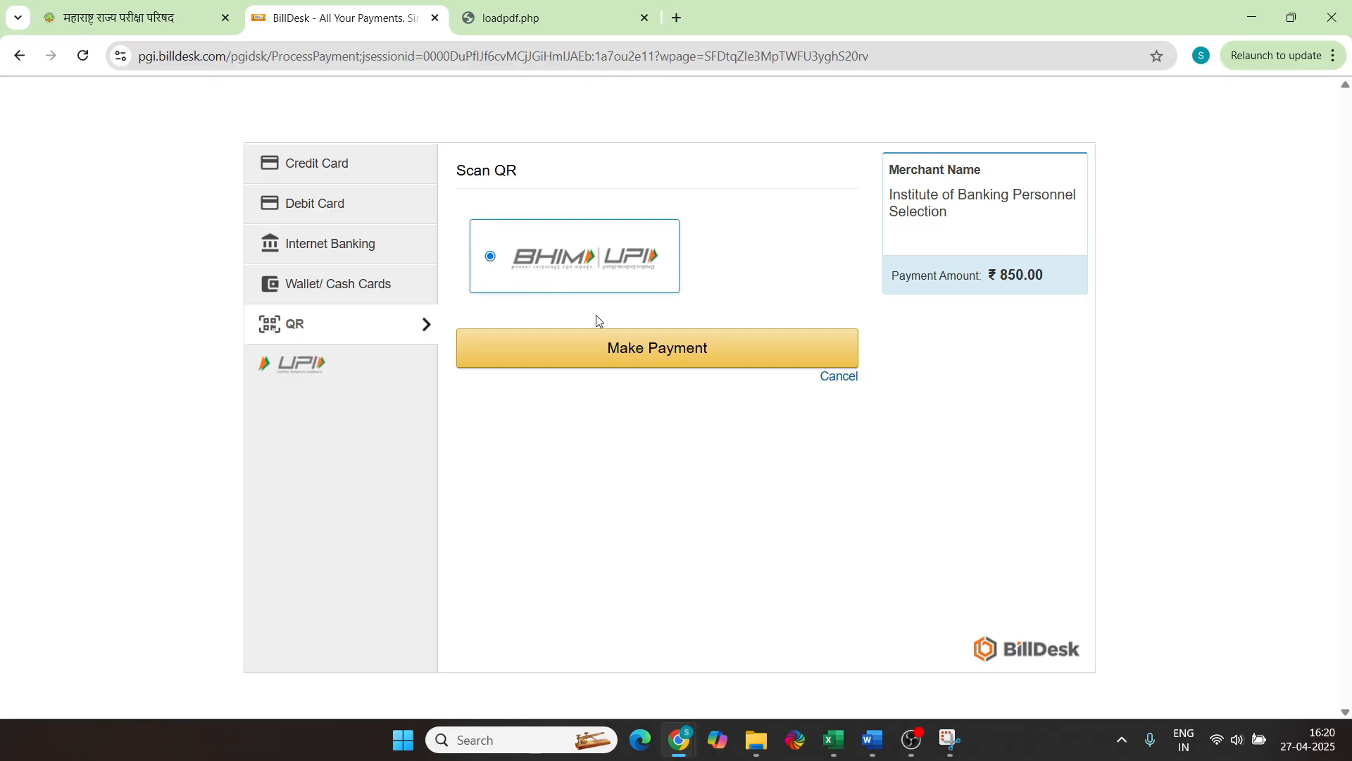
# Pay the ₹850.00 fee with BHIM UPI by scanning the displayed QR code
pyautogui.click(623, 360)
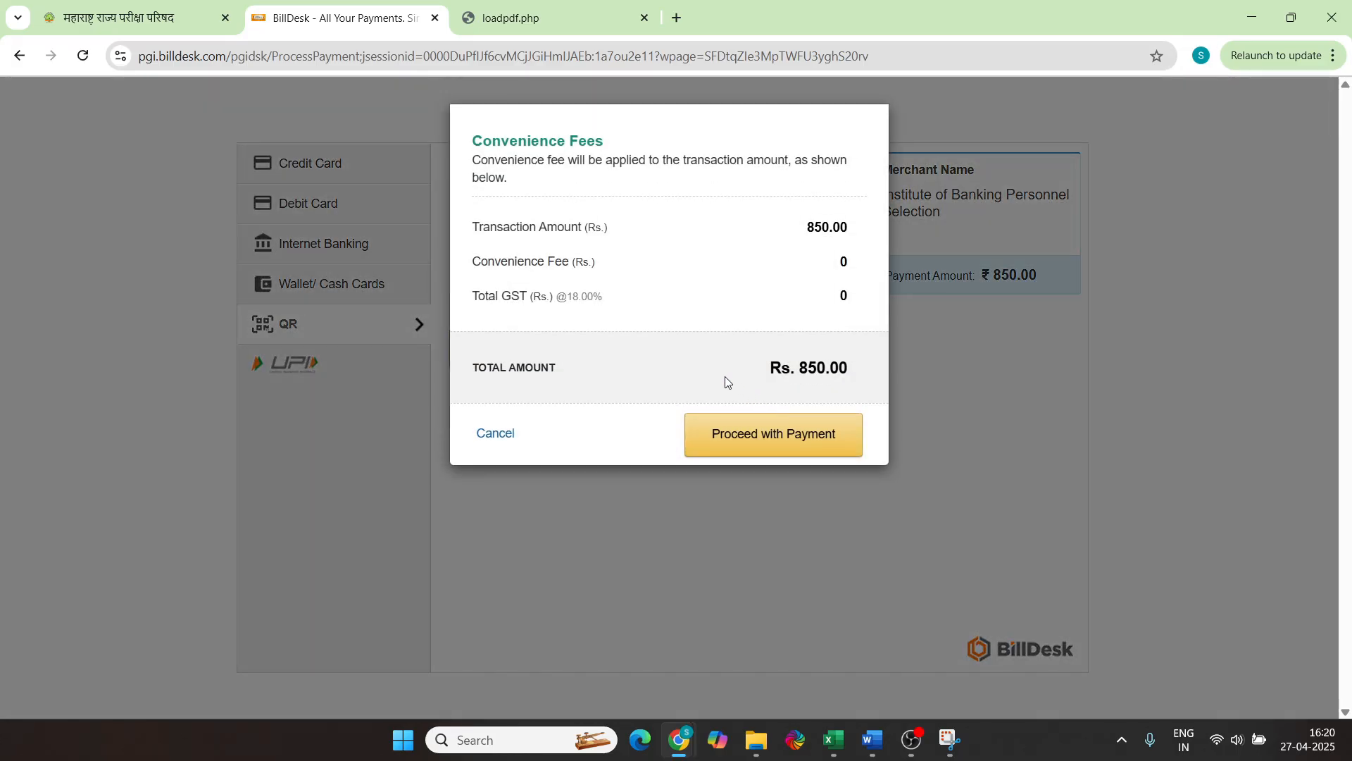
pyautogui.click(635, 349)
pyautogui.click(782, 434)
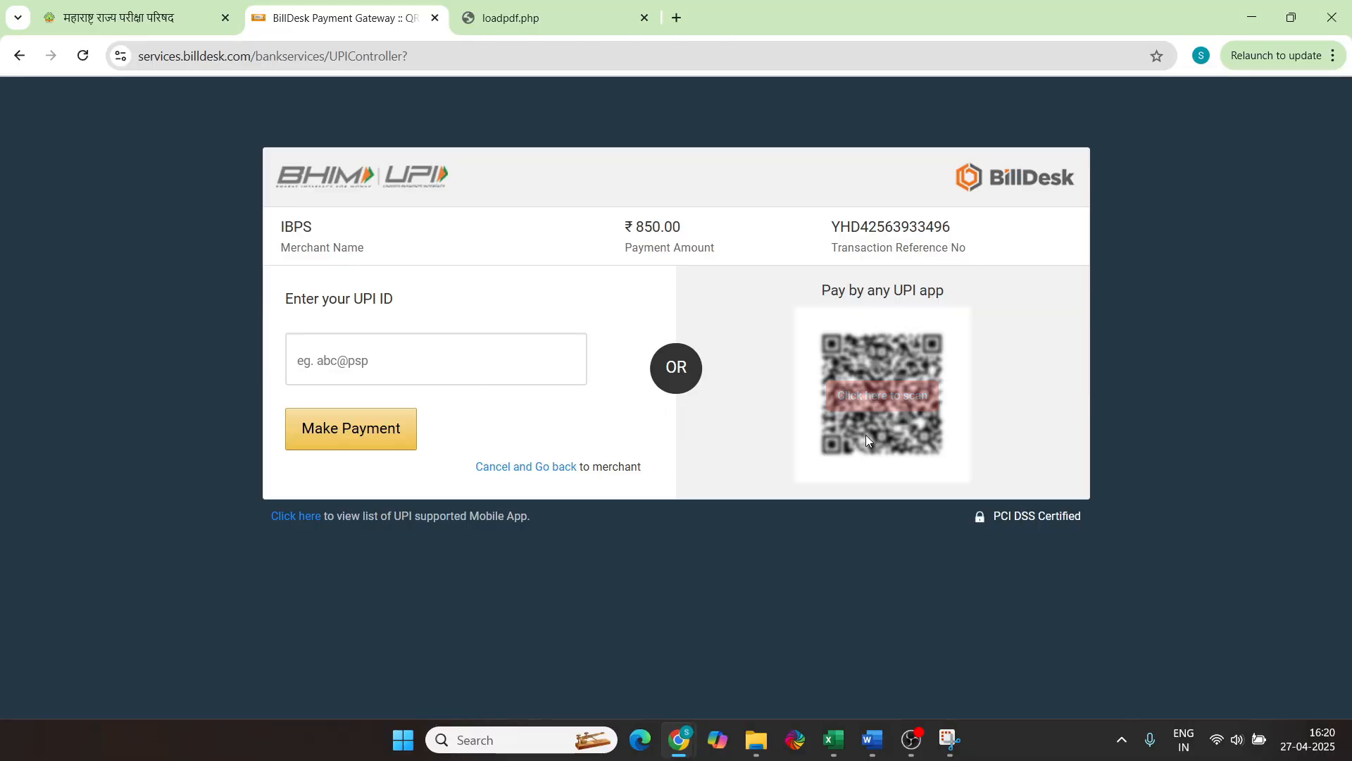
pyautogui.click(884, 400)
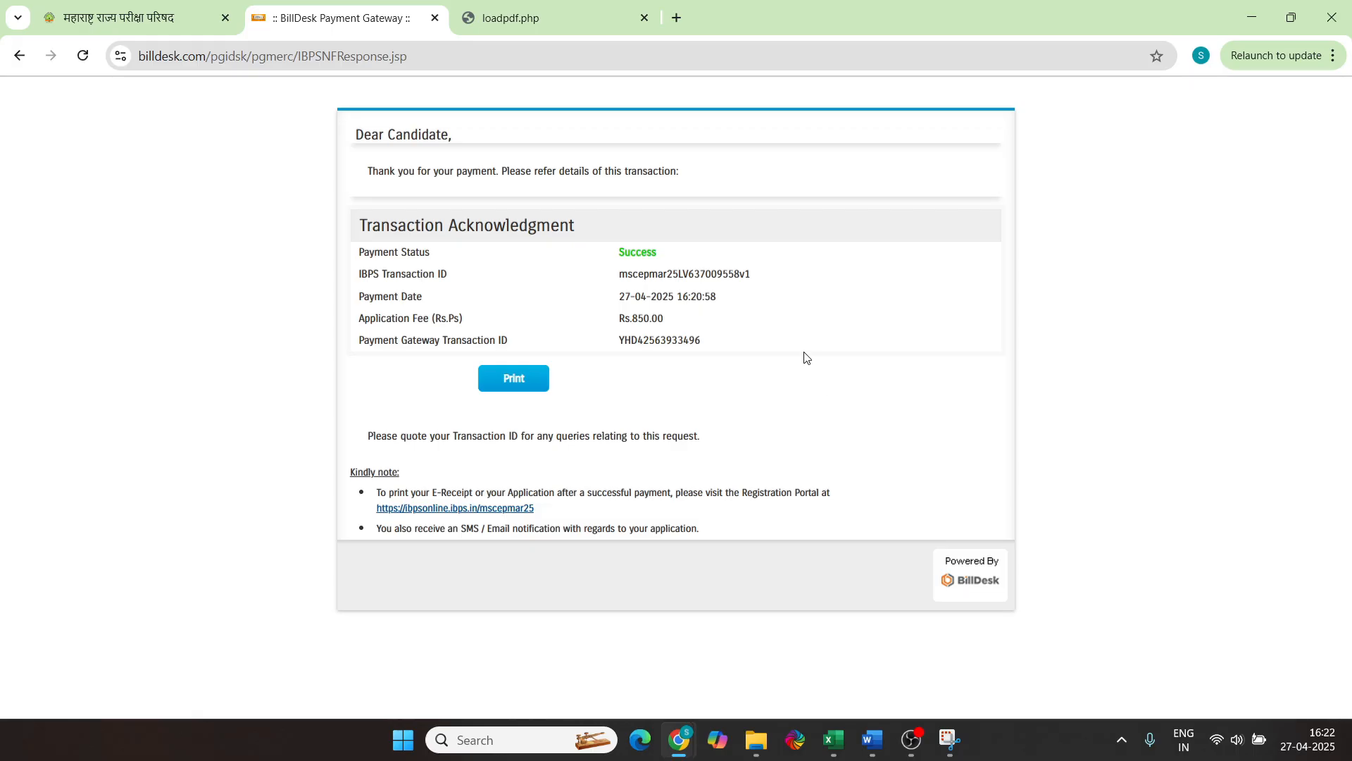
# Save the successful transaction acknowledgement as a PDF
pyautogui.click(514, 384)
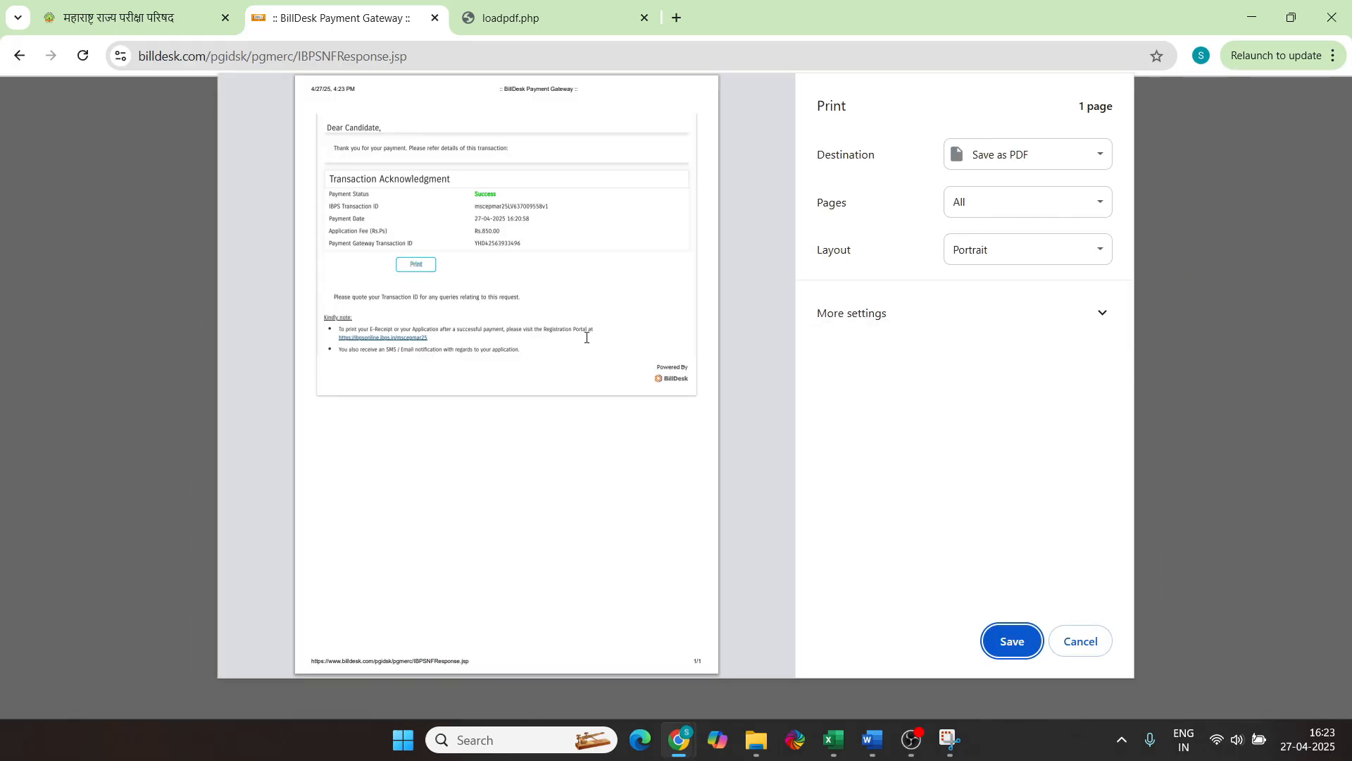
pyautogui.click(1012, 641)
pyautogui.scroll(-5, 225, 506)
pyautogui.scroll(5, 225, 506)
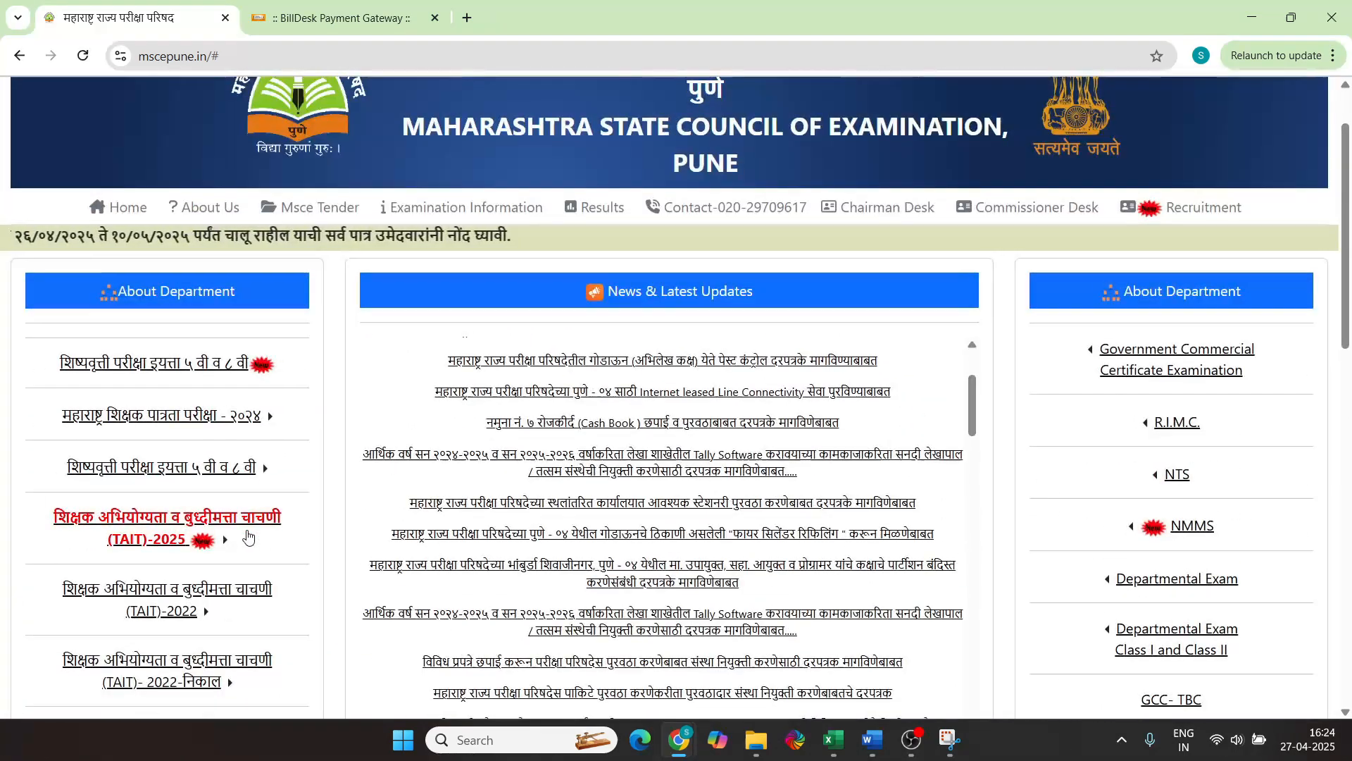
# Open the TAIT-2025 application weblink and log back in with the registration credentials
pyautogui.moveTo(224, 524)
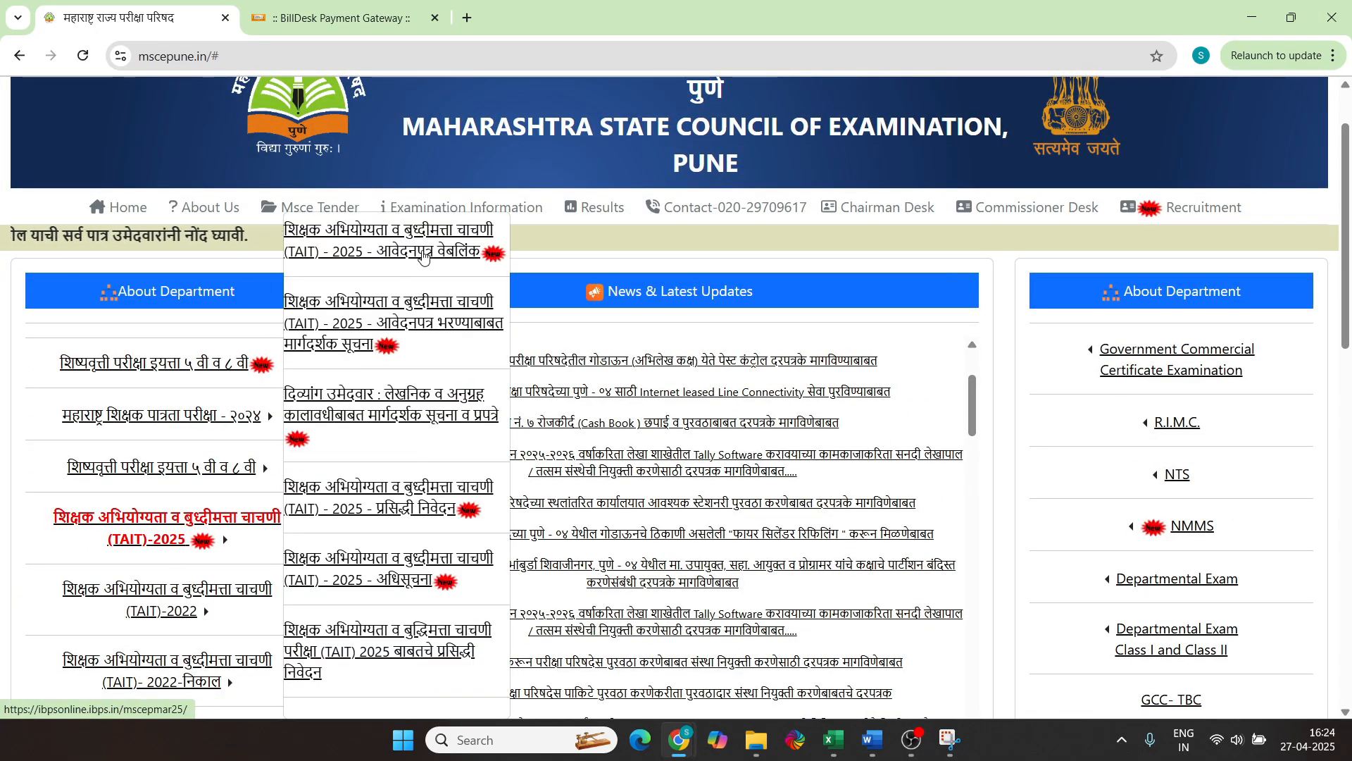
pyautogui.click(423, 258)
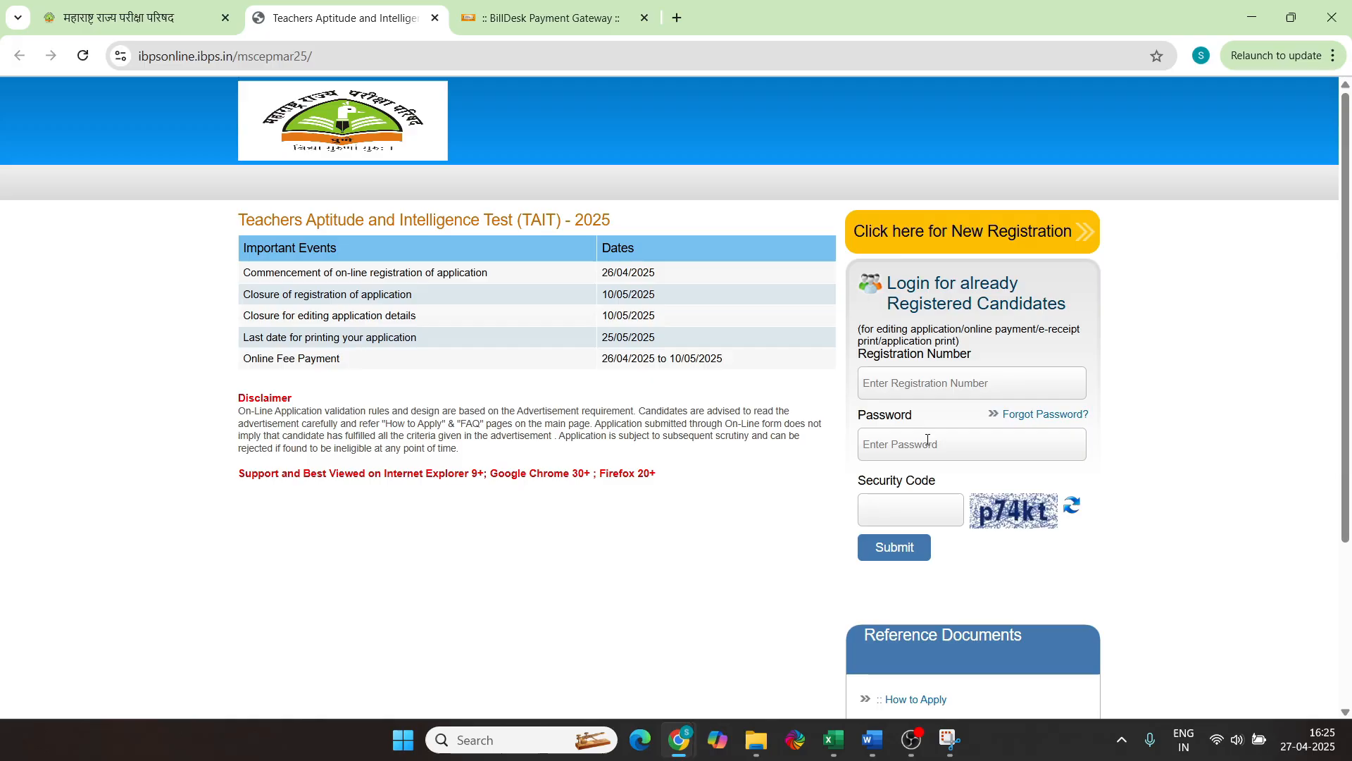
pyautogui.click(890, 549)
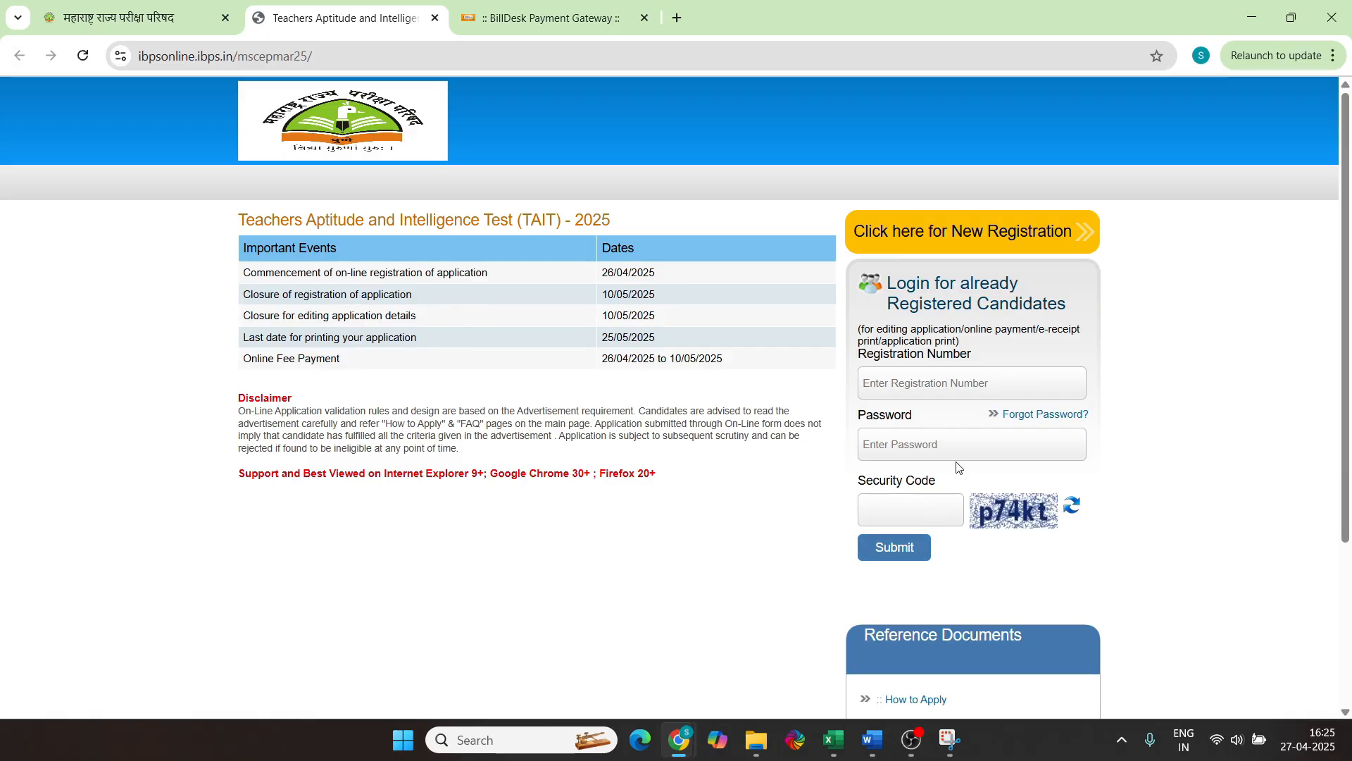
pyautogui.scroll(-10, 731, 508)
pyautogui.scroll(10, 731, 509)
pyautogui.scroll(2, 731, 508)
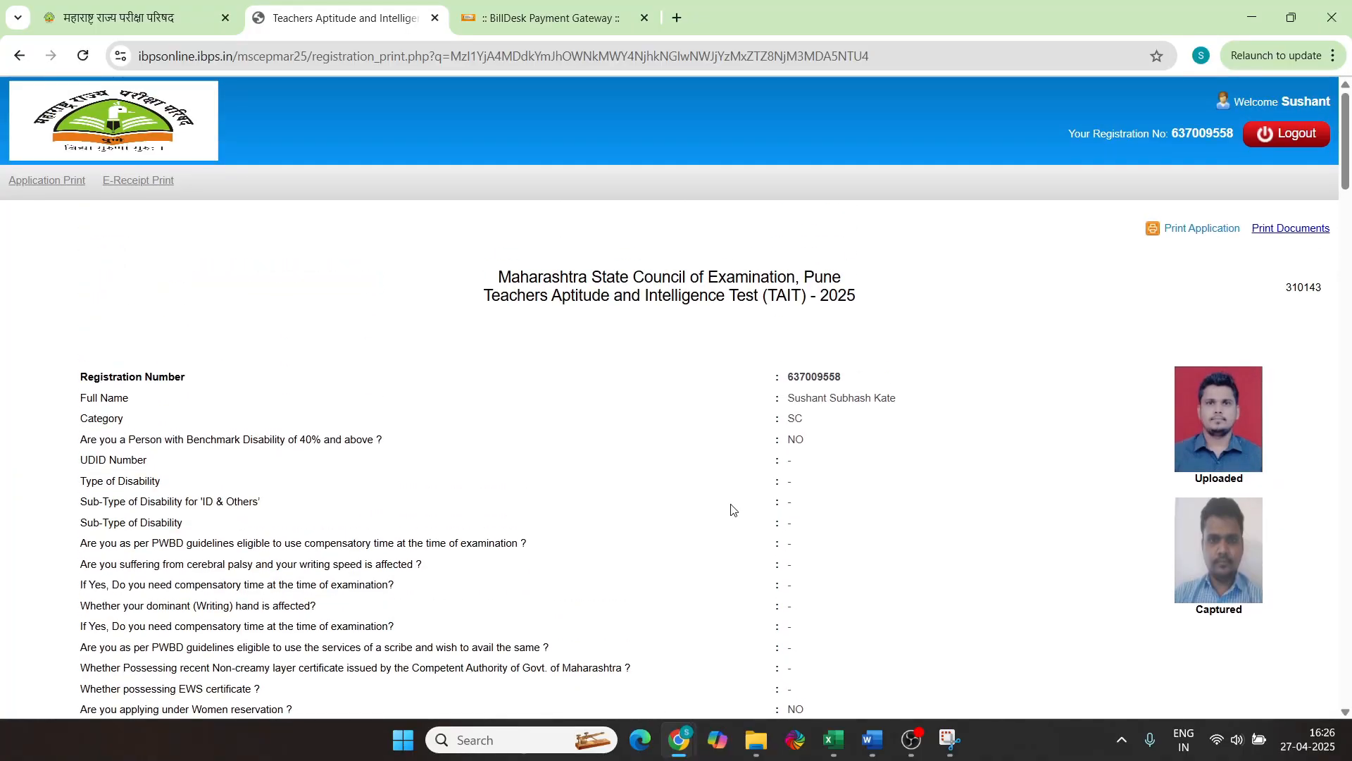
# Check the Application Fee section shows the 850.00 fee as PAID
pyautogui.scroll(-3, 732, 511)
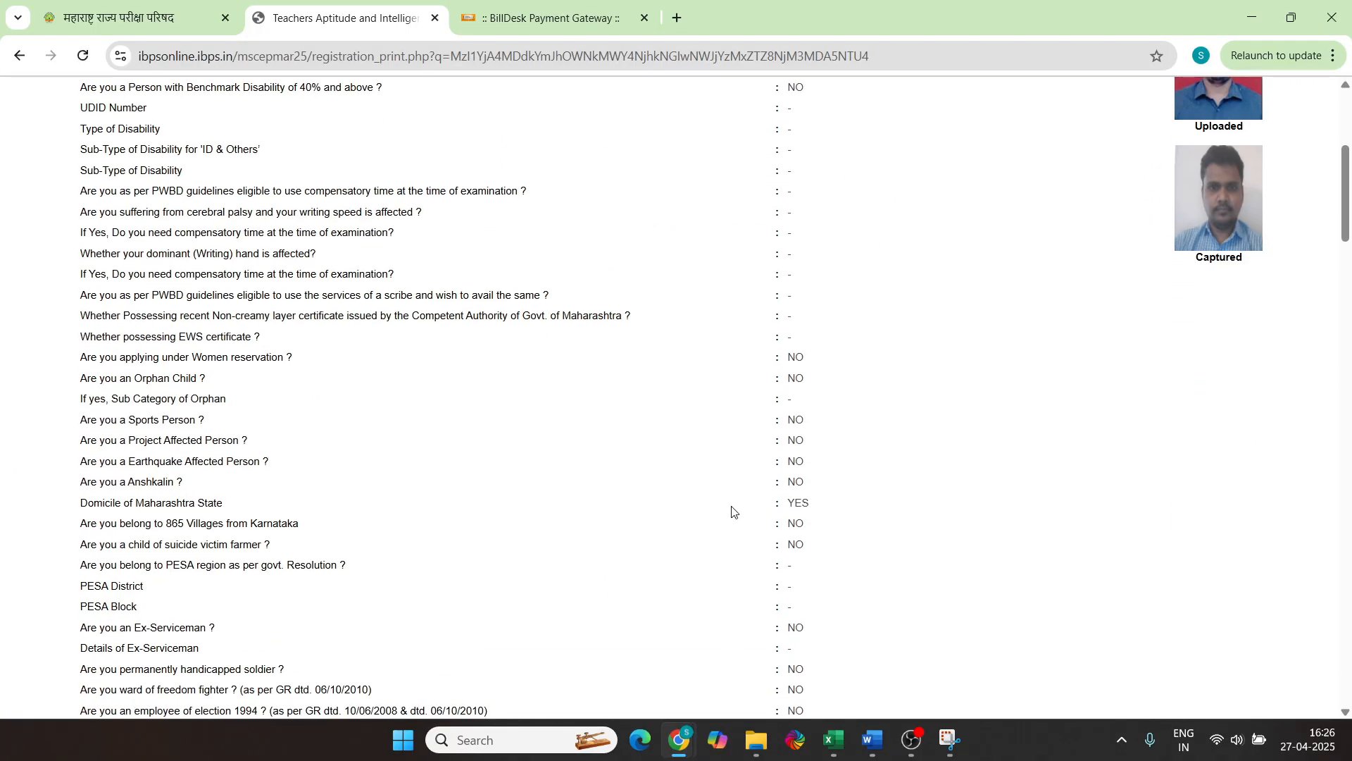
pyautogui.scroll(12, 731, 511)
pyautogui.moveTo(77, 83); pyautogui.dragTo(513, 296)
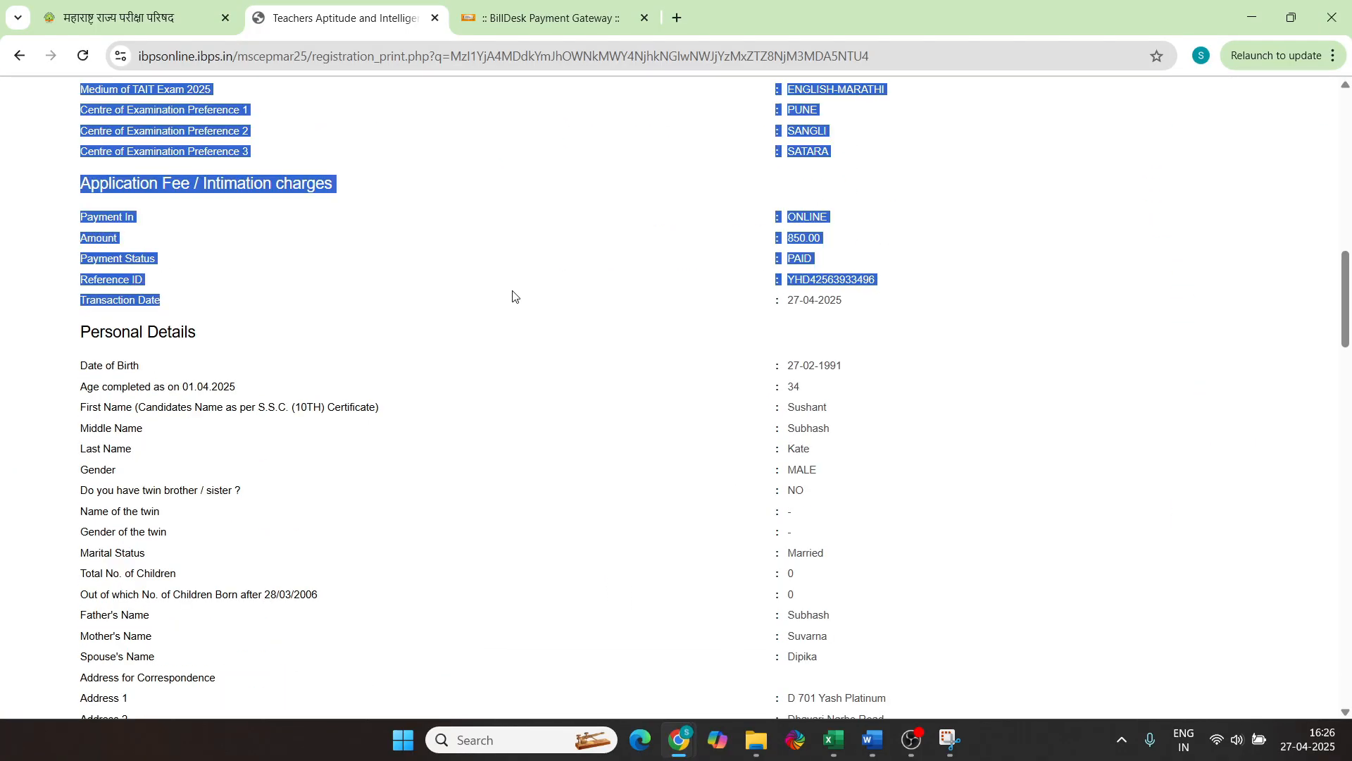
pyautogui.click(513, 296)
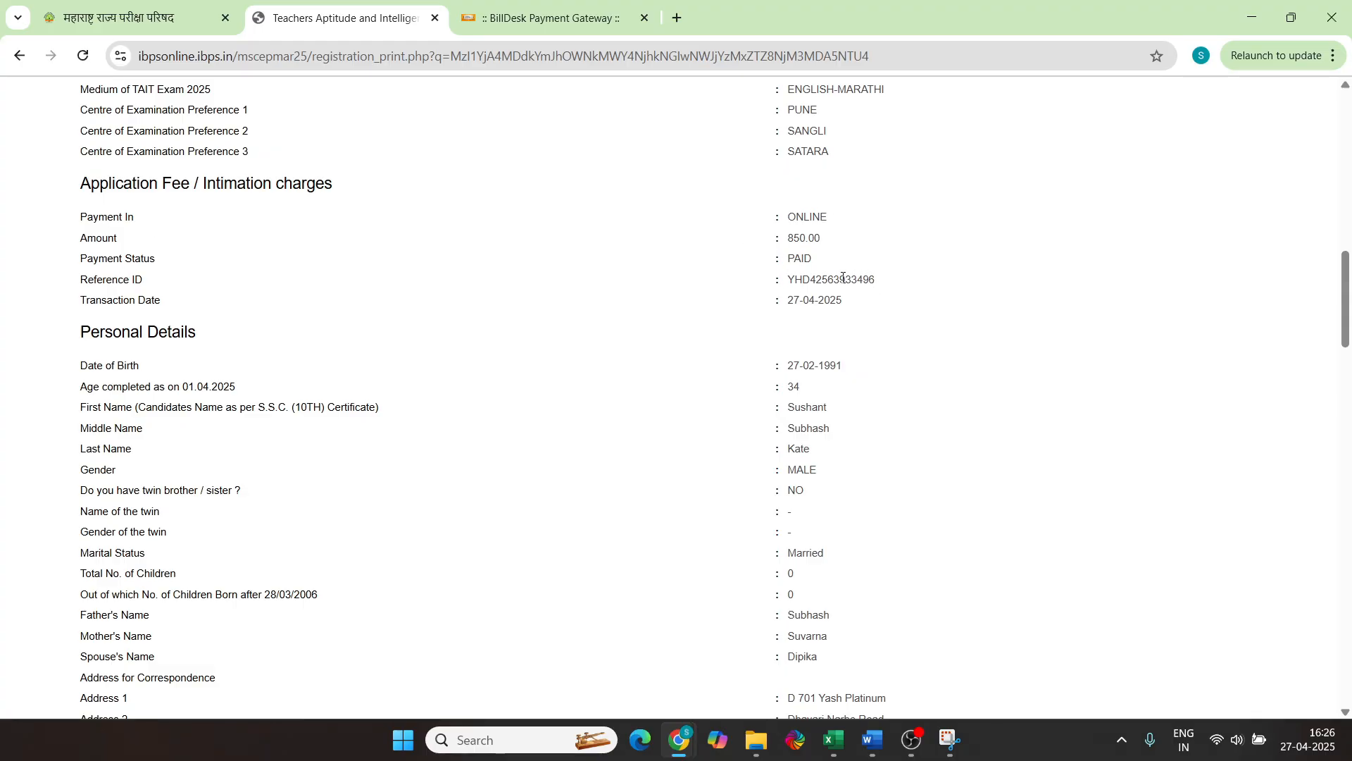
pyautogui.moveTo(883, 280); pyautogui.dragTo(810, 281)
pyautogui.scroll(-1, 947, 398)
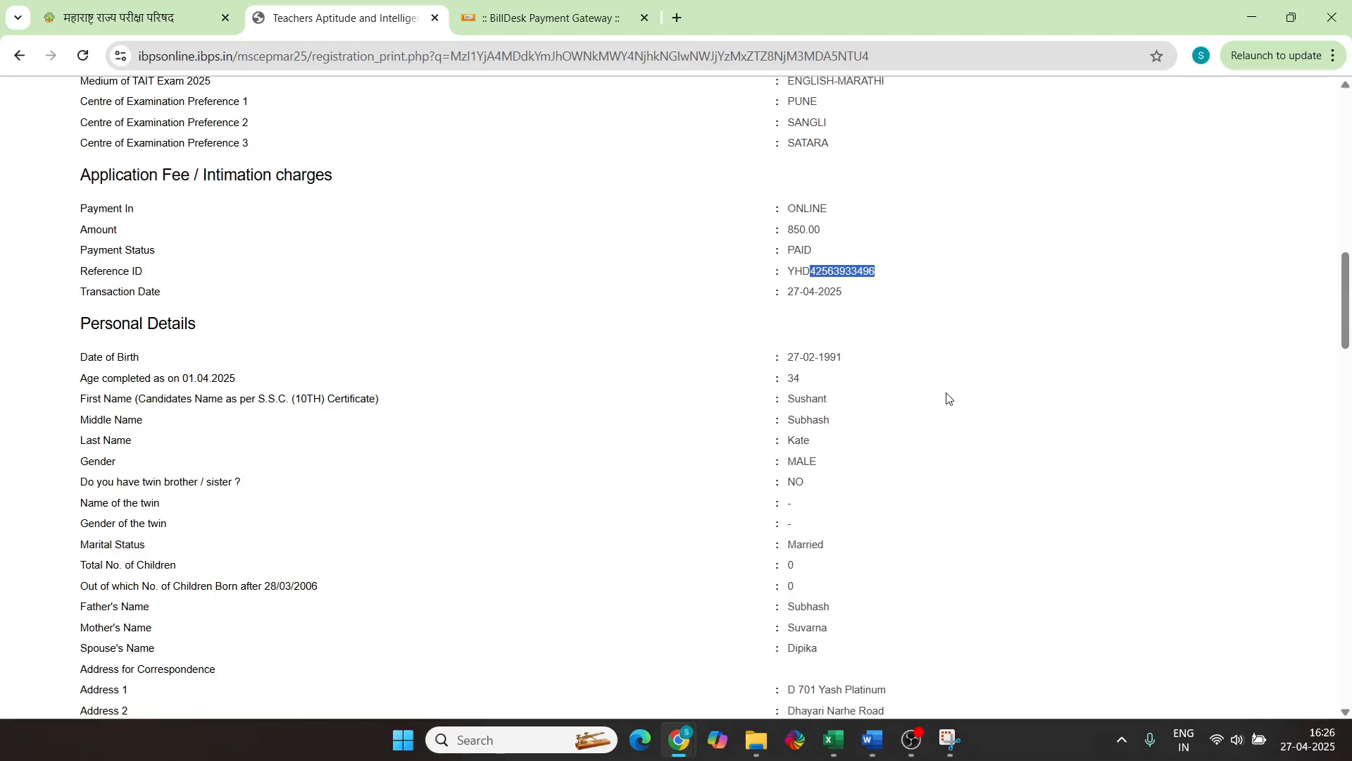
pyautogui.scroll(15, 950, 400)
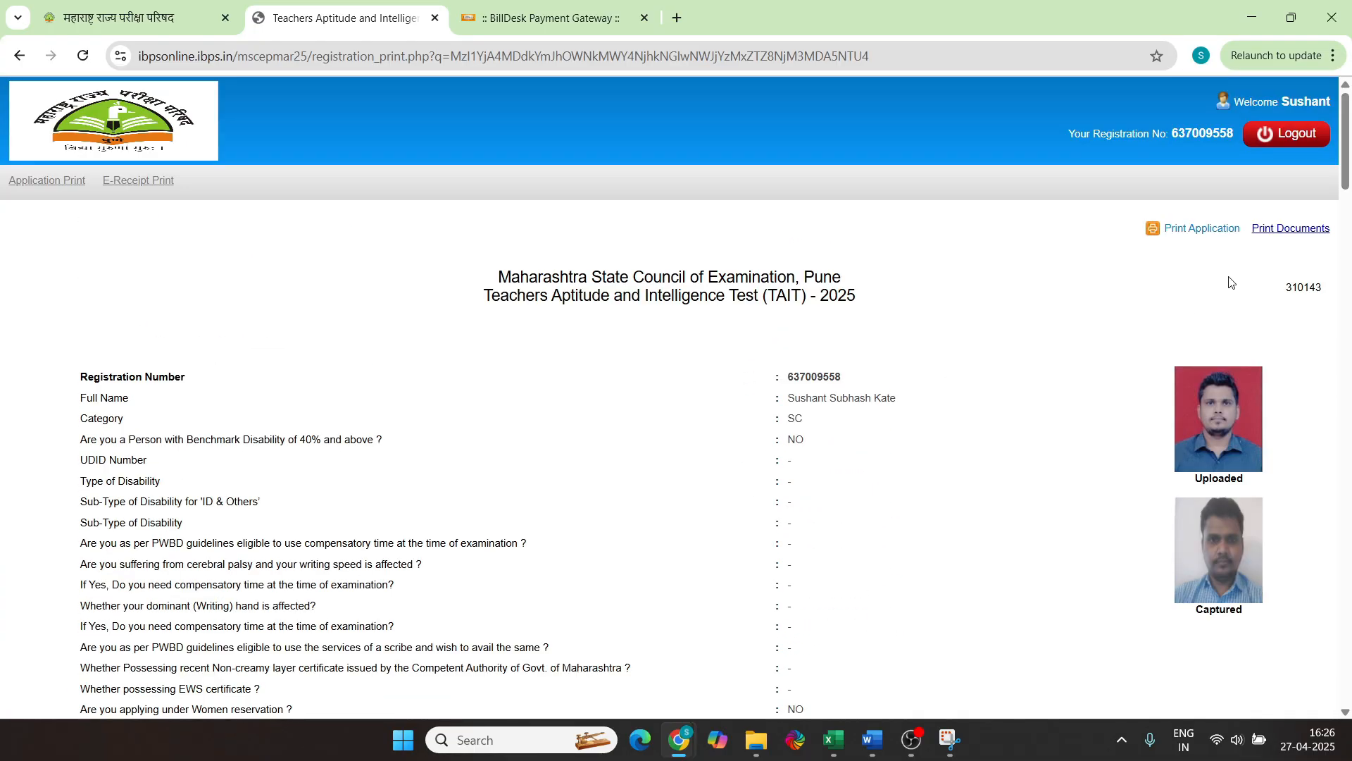
# Print the TAIT 2025 application form to PDF, saving it on the D: drive
pyautogui.click(1199, 234)
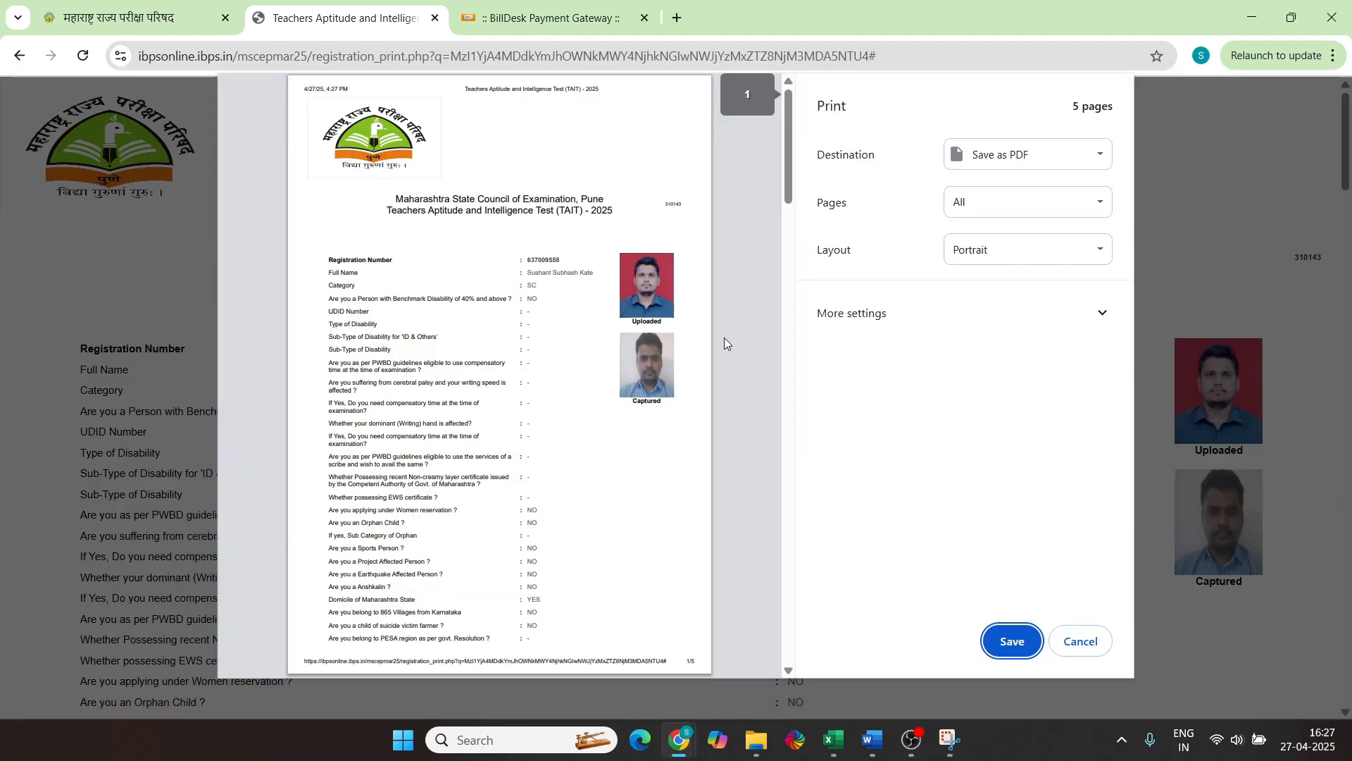
pyautogui.scroll(-15, 724, 338)
pyautogui.click(1019, 641)
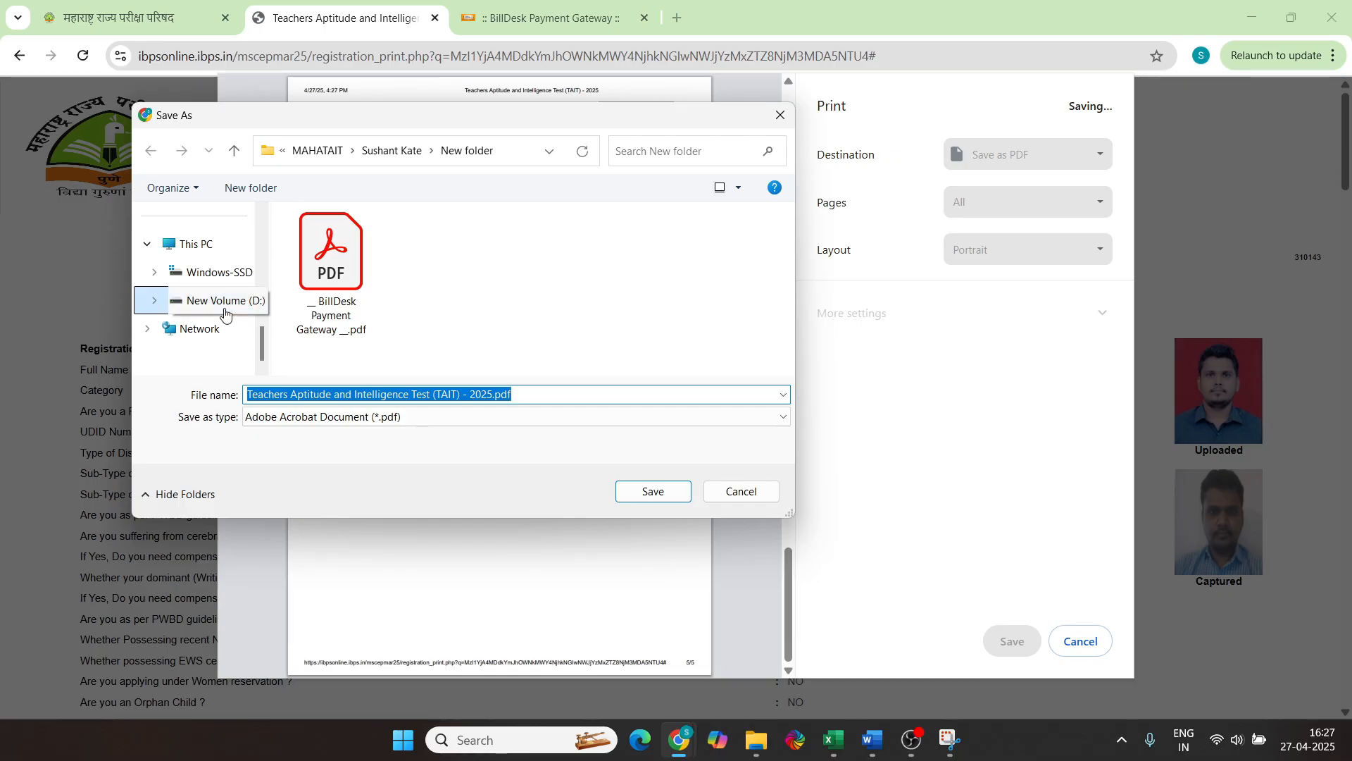
pyautogui.click(185, 301)
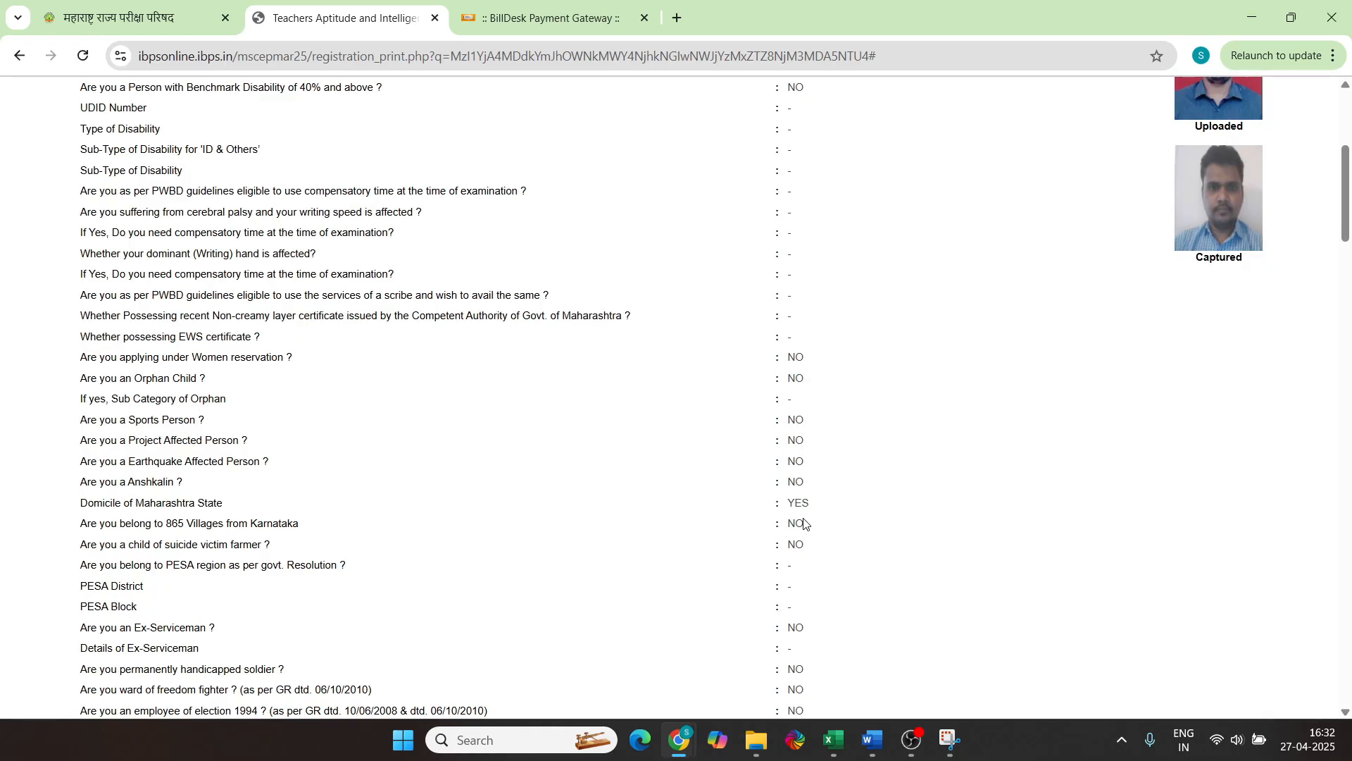